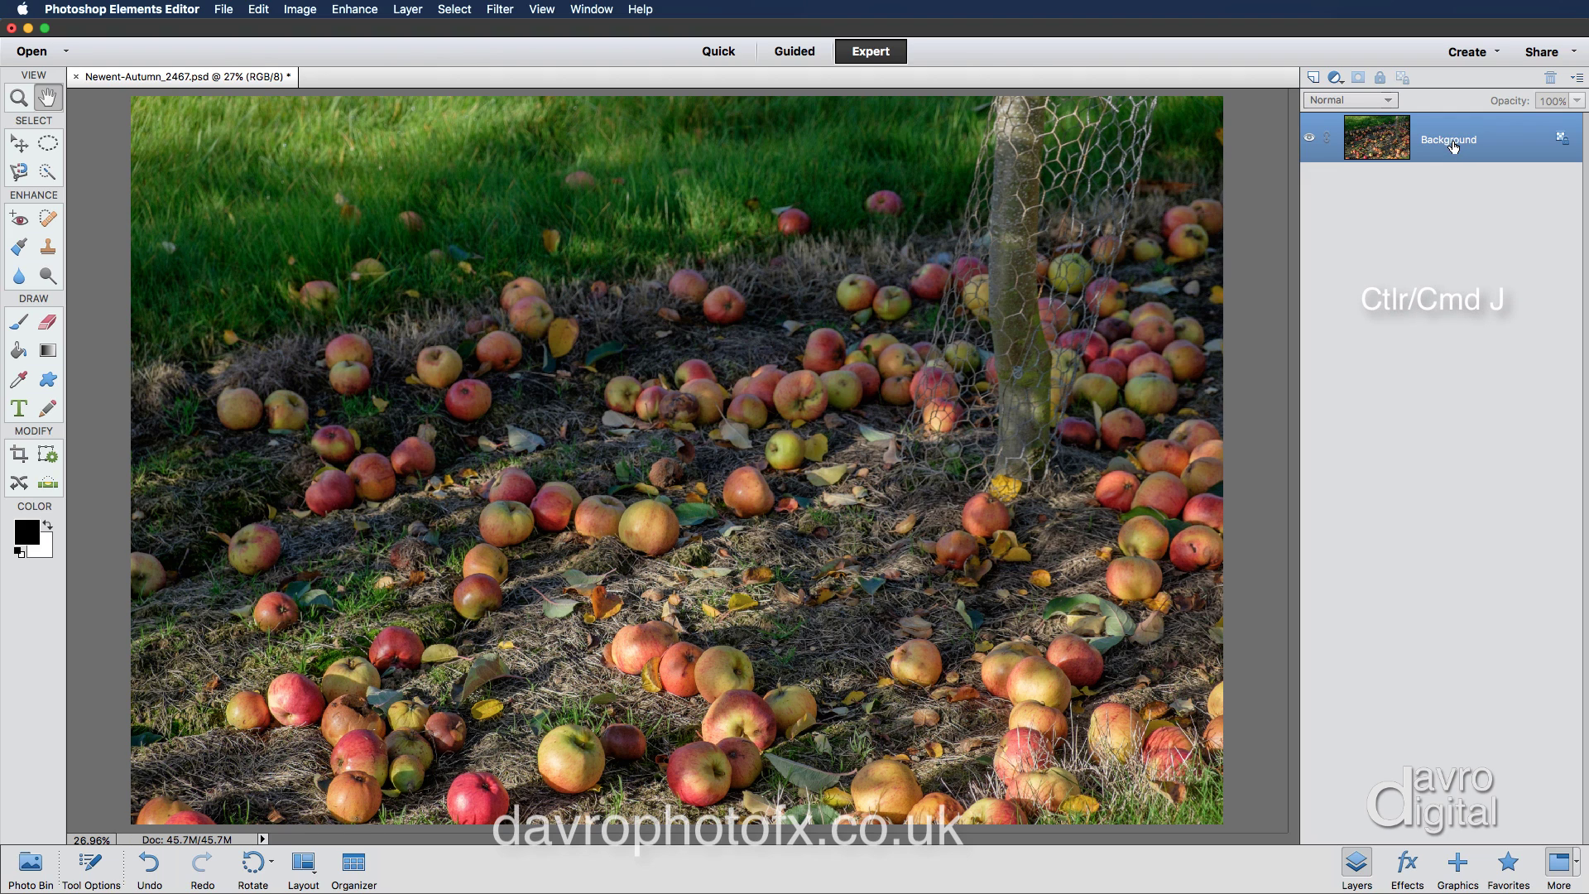
Duplicate the photo to Layer 1 and apply a 45-pixel Gaussian Blur to it.
key(super+j)
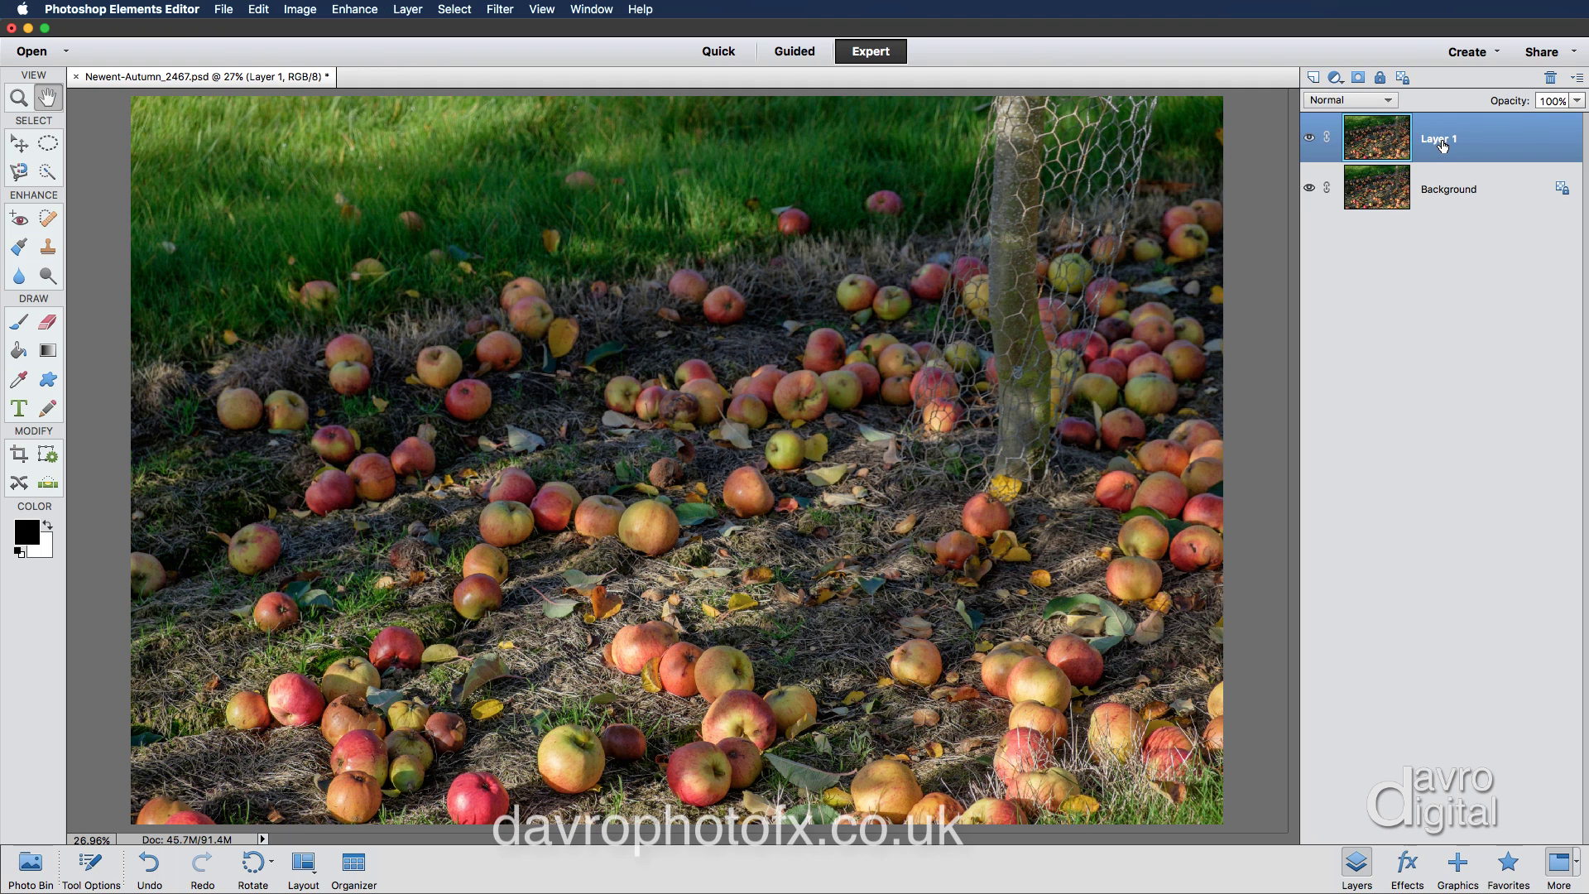
click(500, 10)
mouse_move(652, 142)
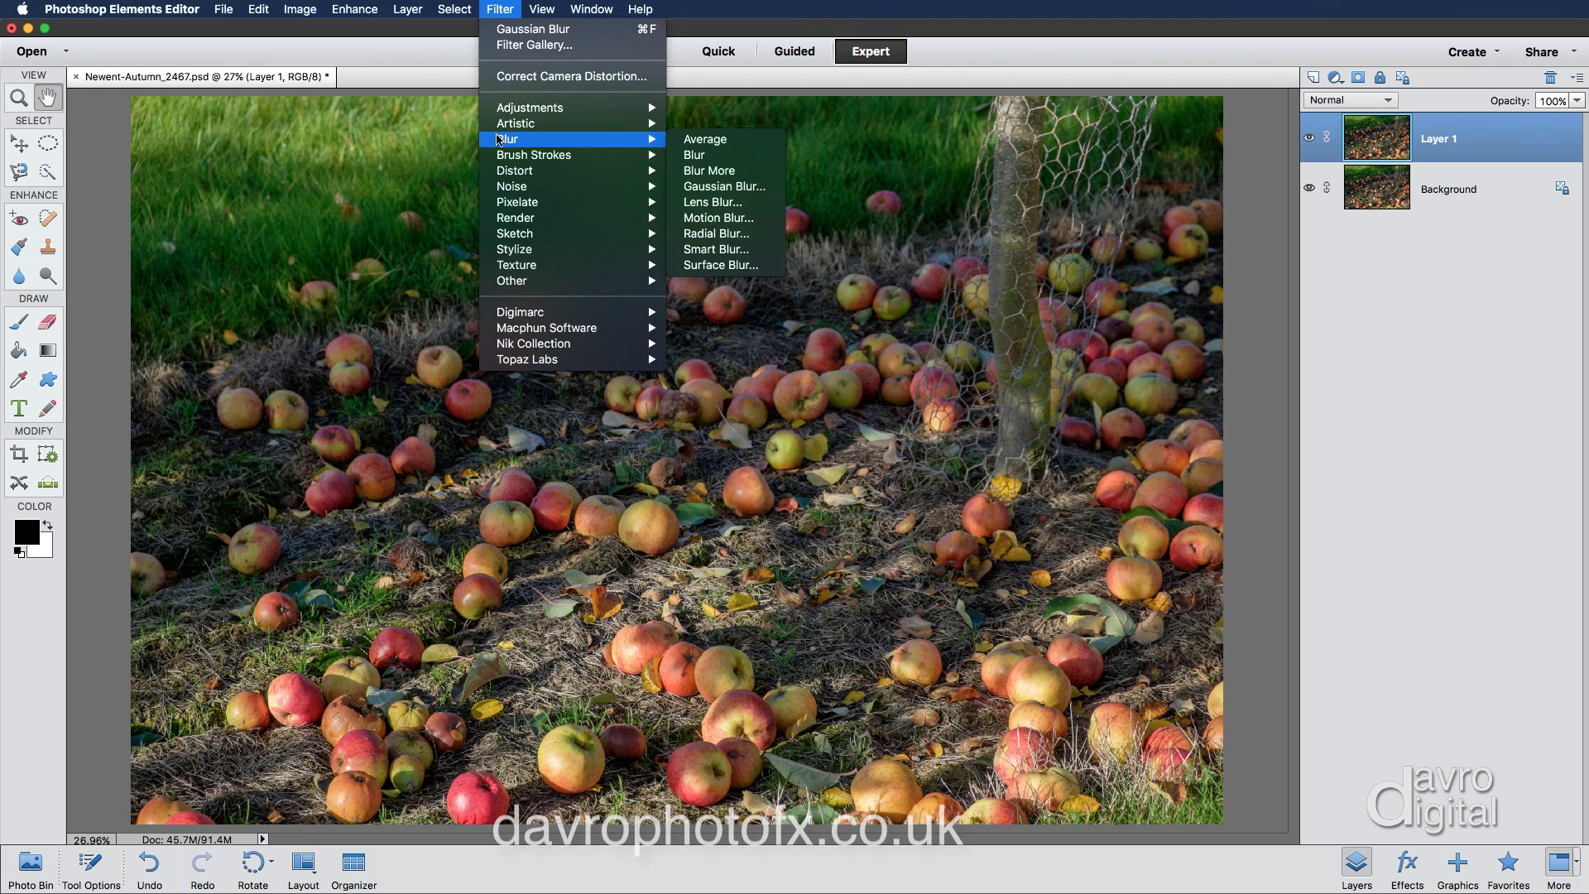
click(712, 189)
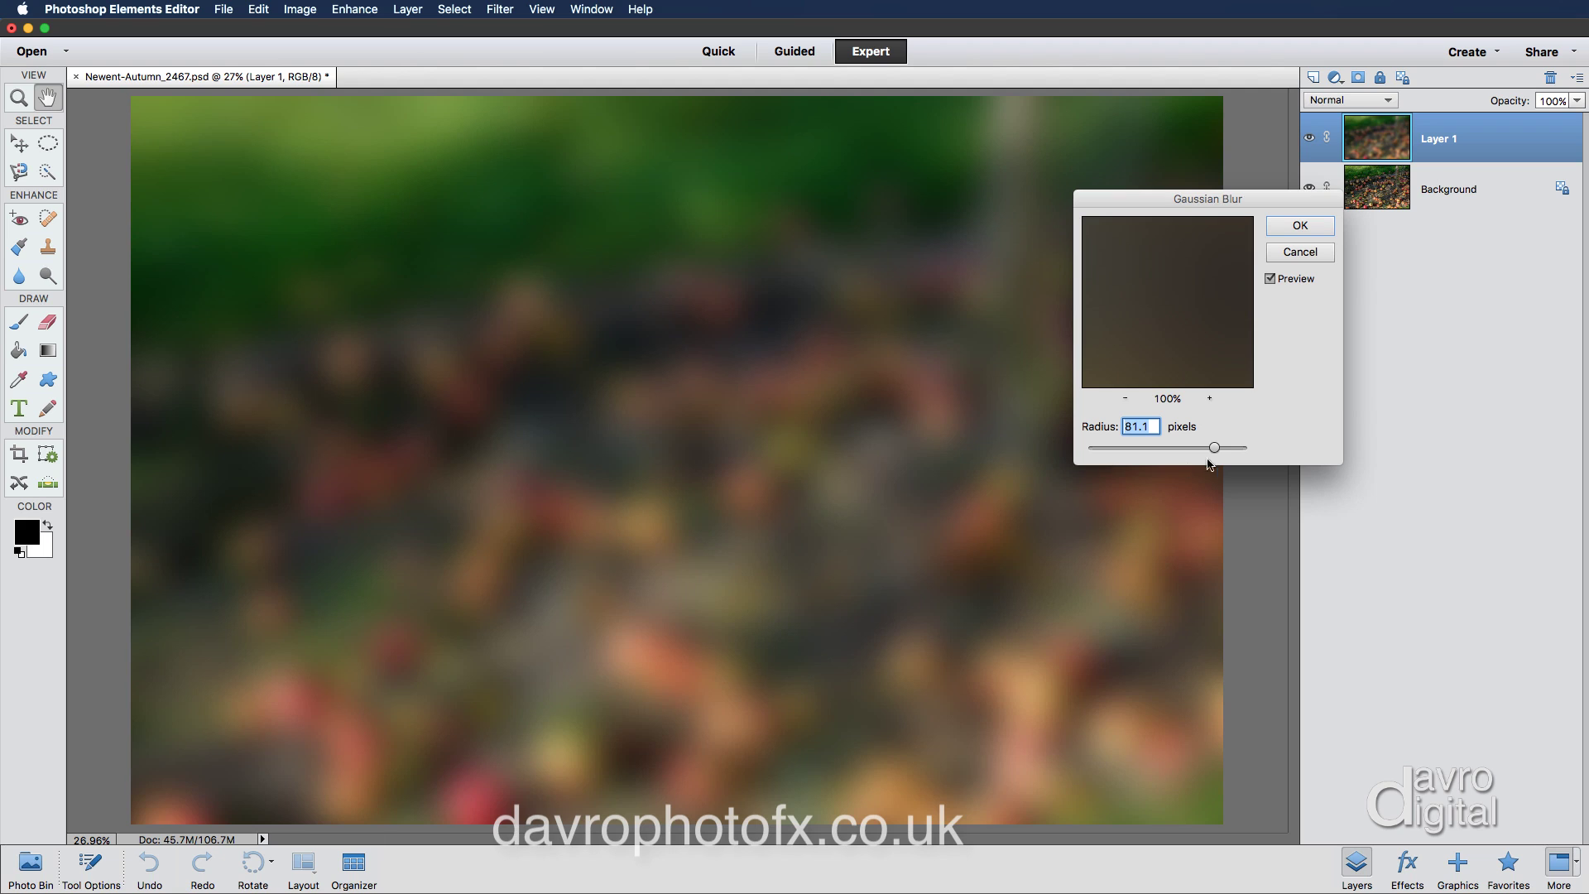
drag(1214, 448, 1186, 447)
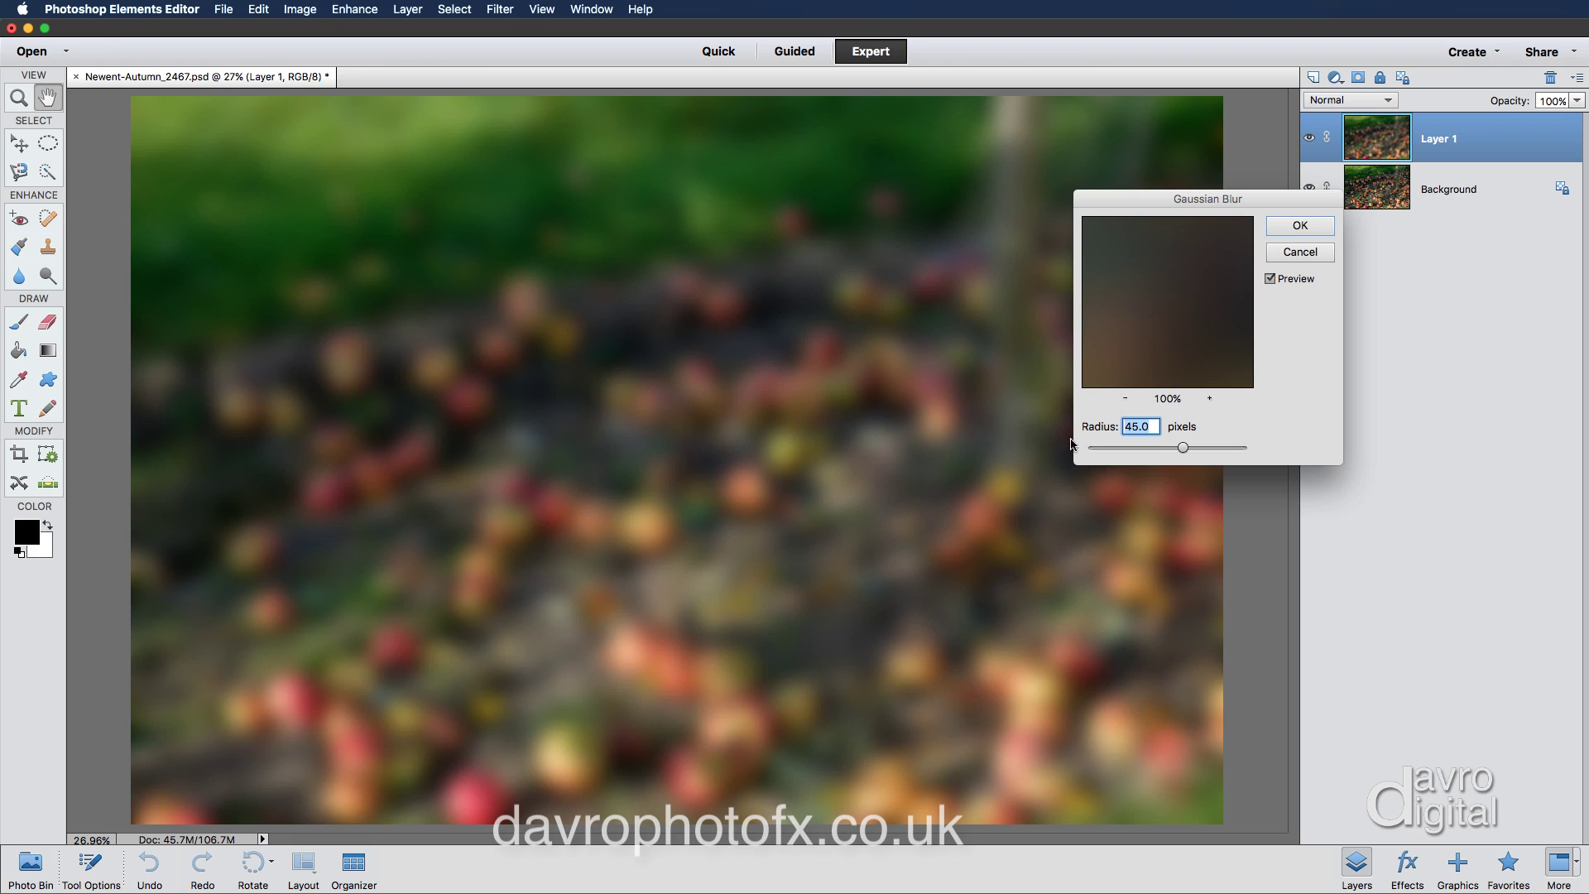
click(1300, 230)
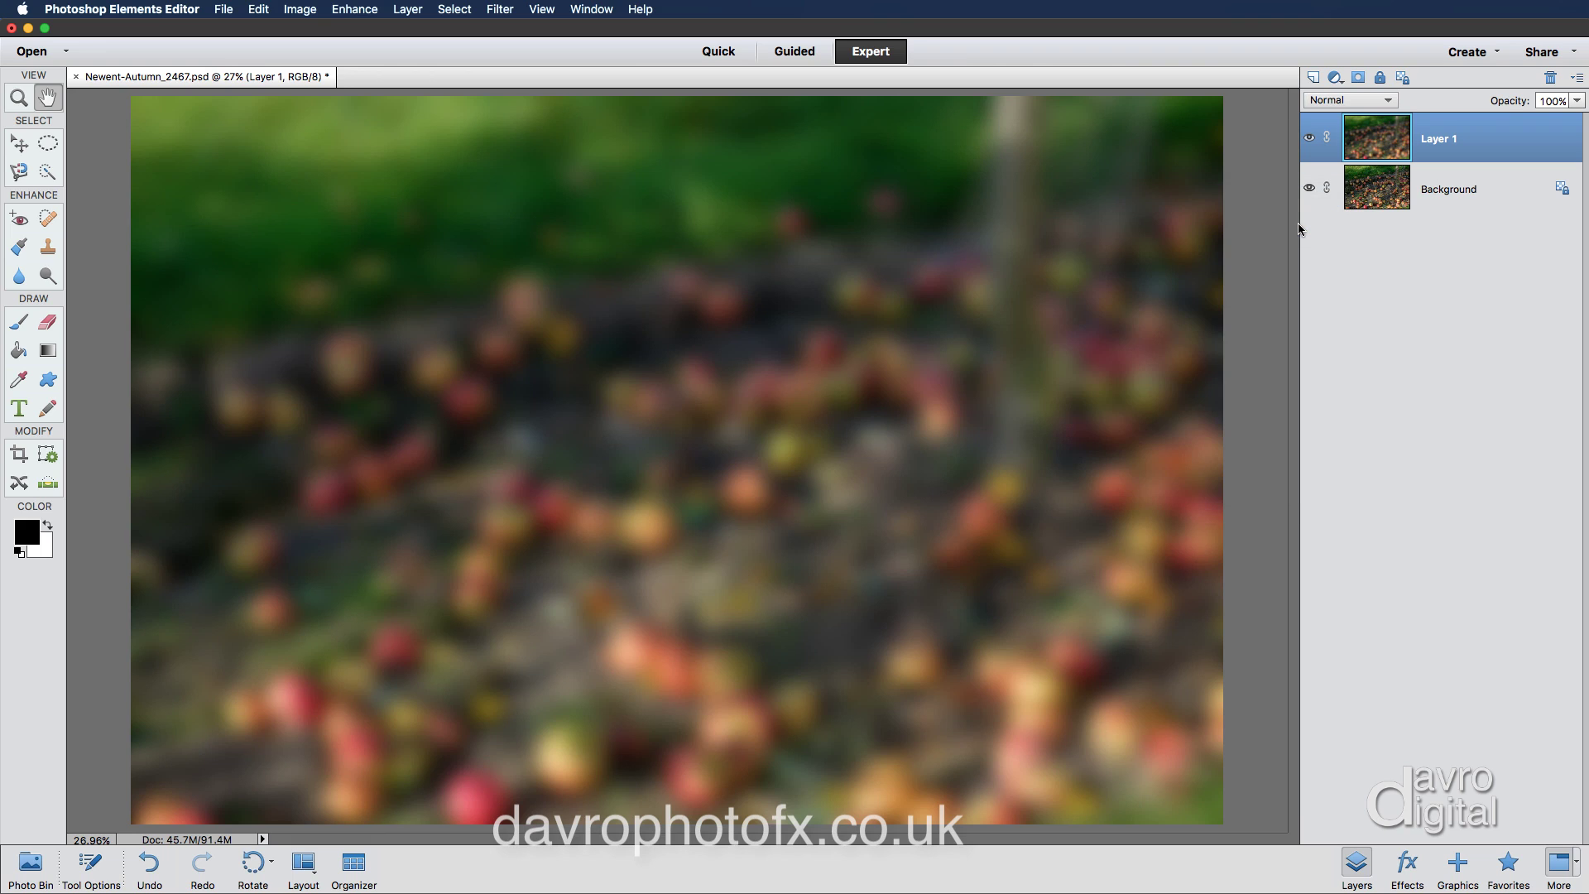
Switch Layer 1's blend mode to Soft Light and toggle its visibility to compare.
click(1365, 101)
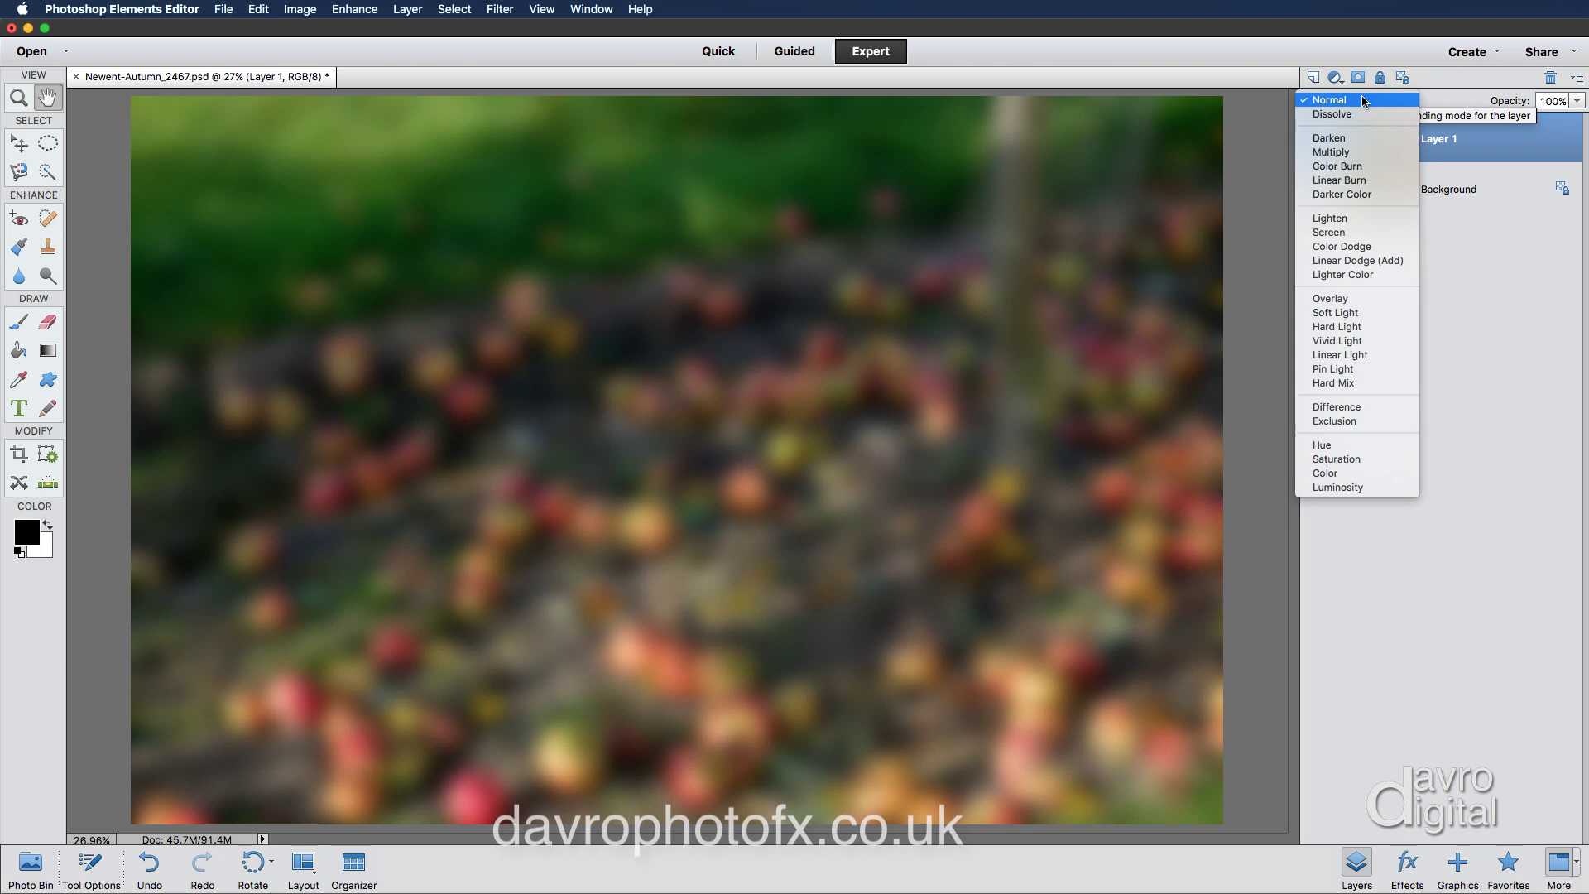
click(1359, 312)
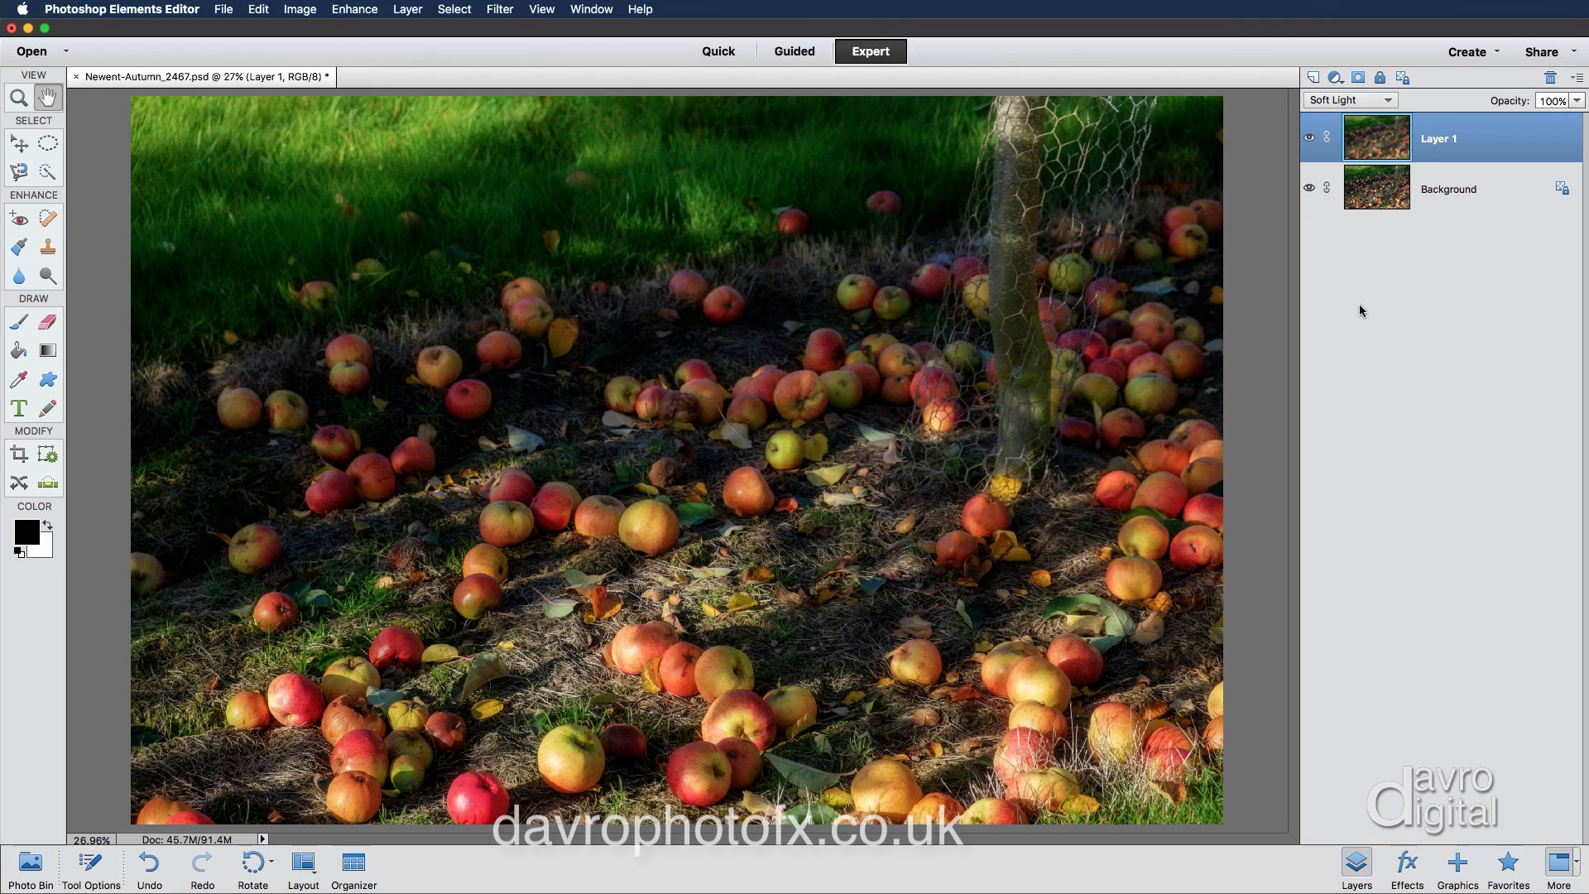
click(1310, 138)
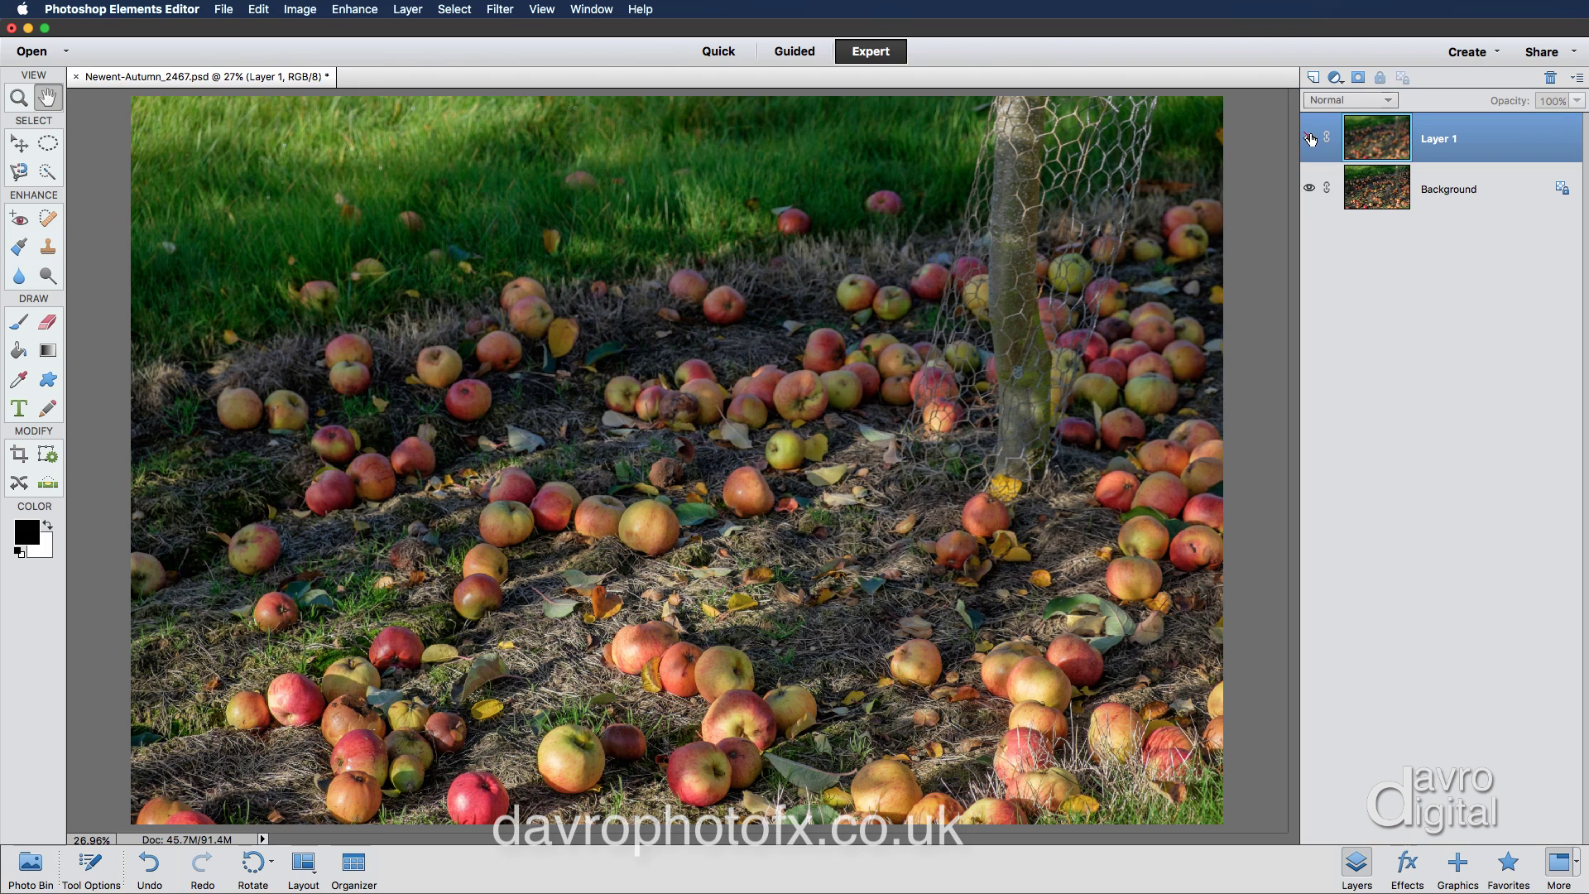
click(1311, 138)
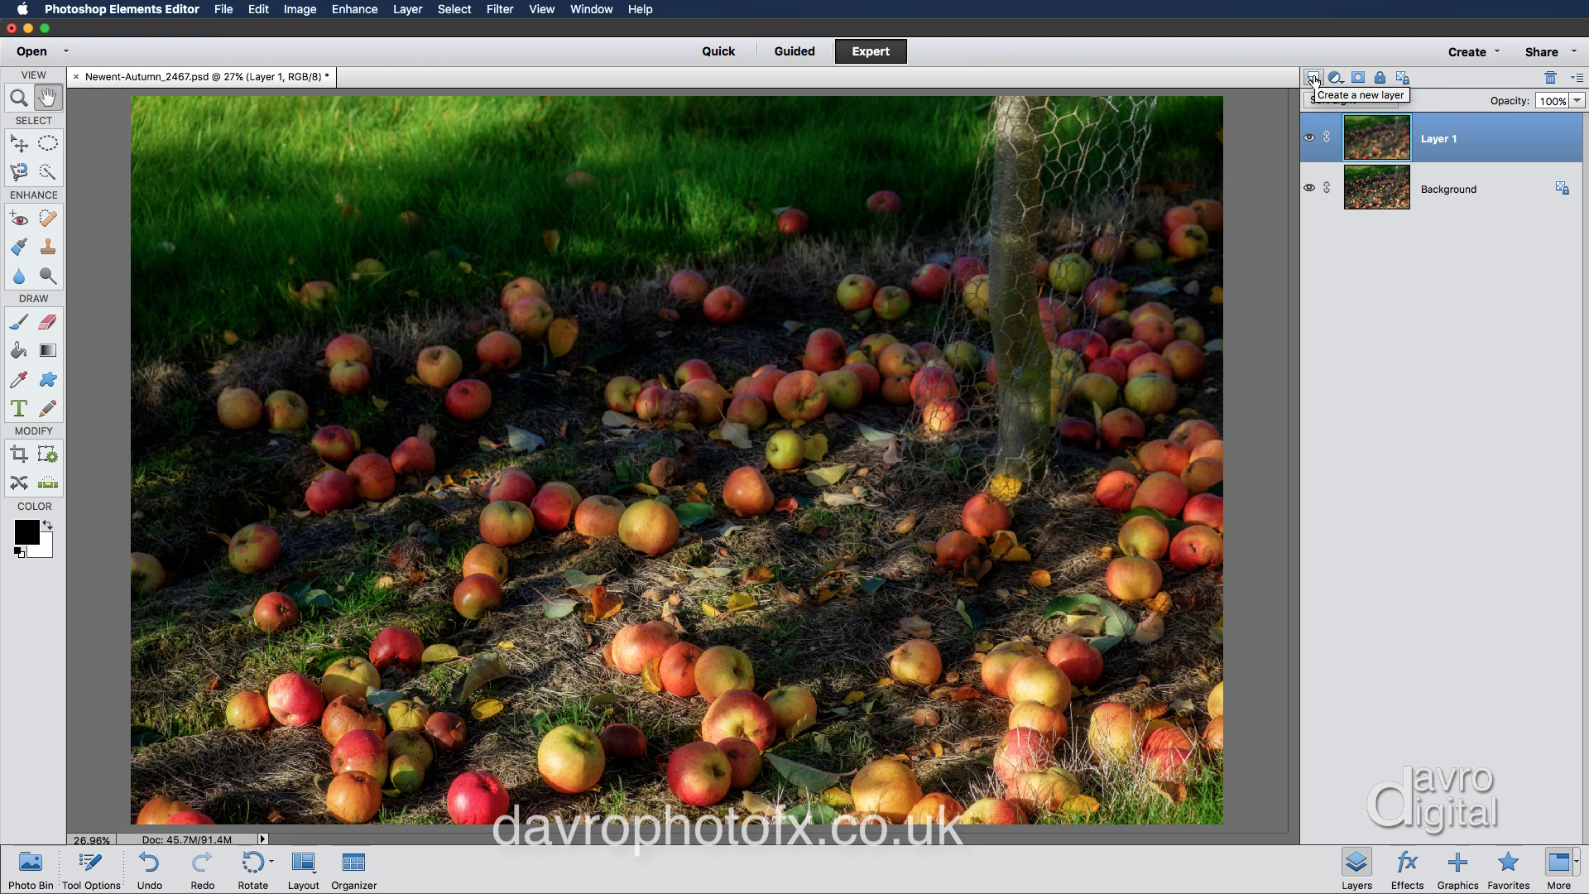
Add Layer 2, fill it with 50% Gray, and set its blend mode to Soft Light.
click(1314, 79)
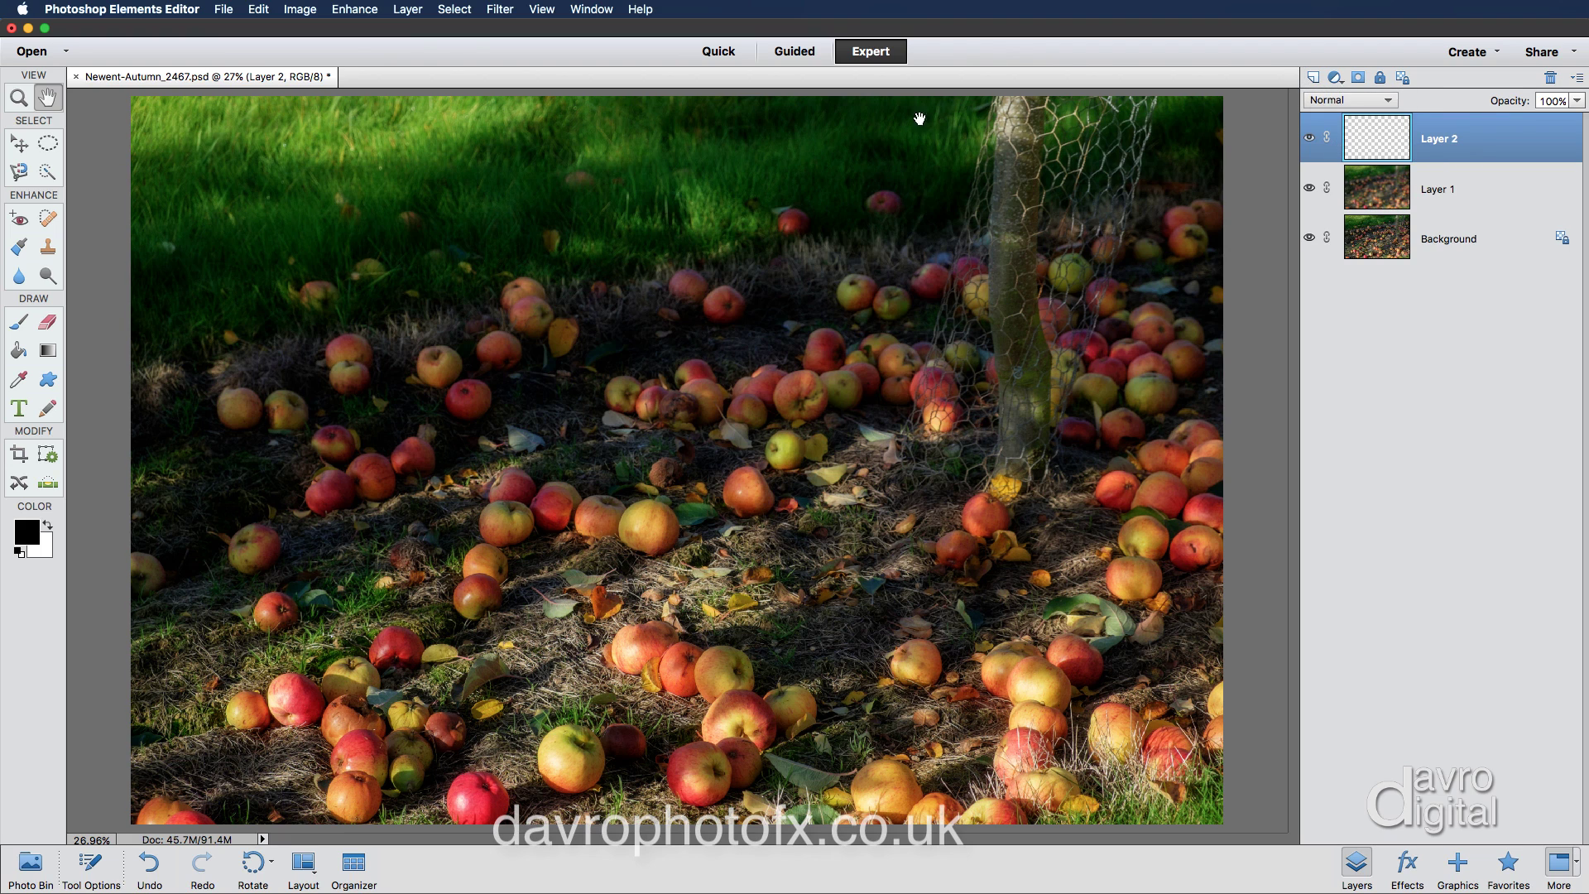
click(259, 10)
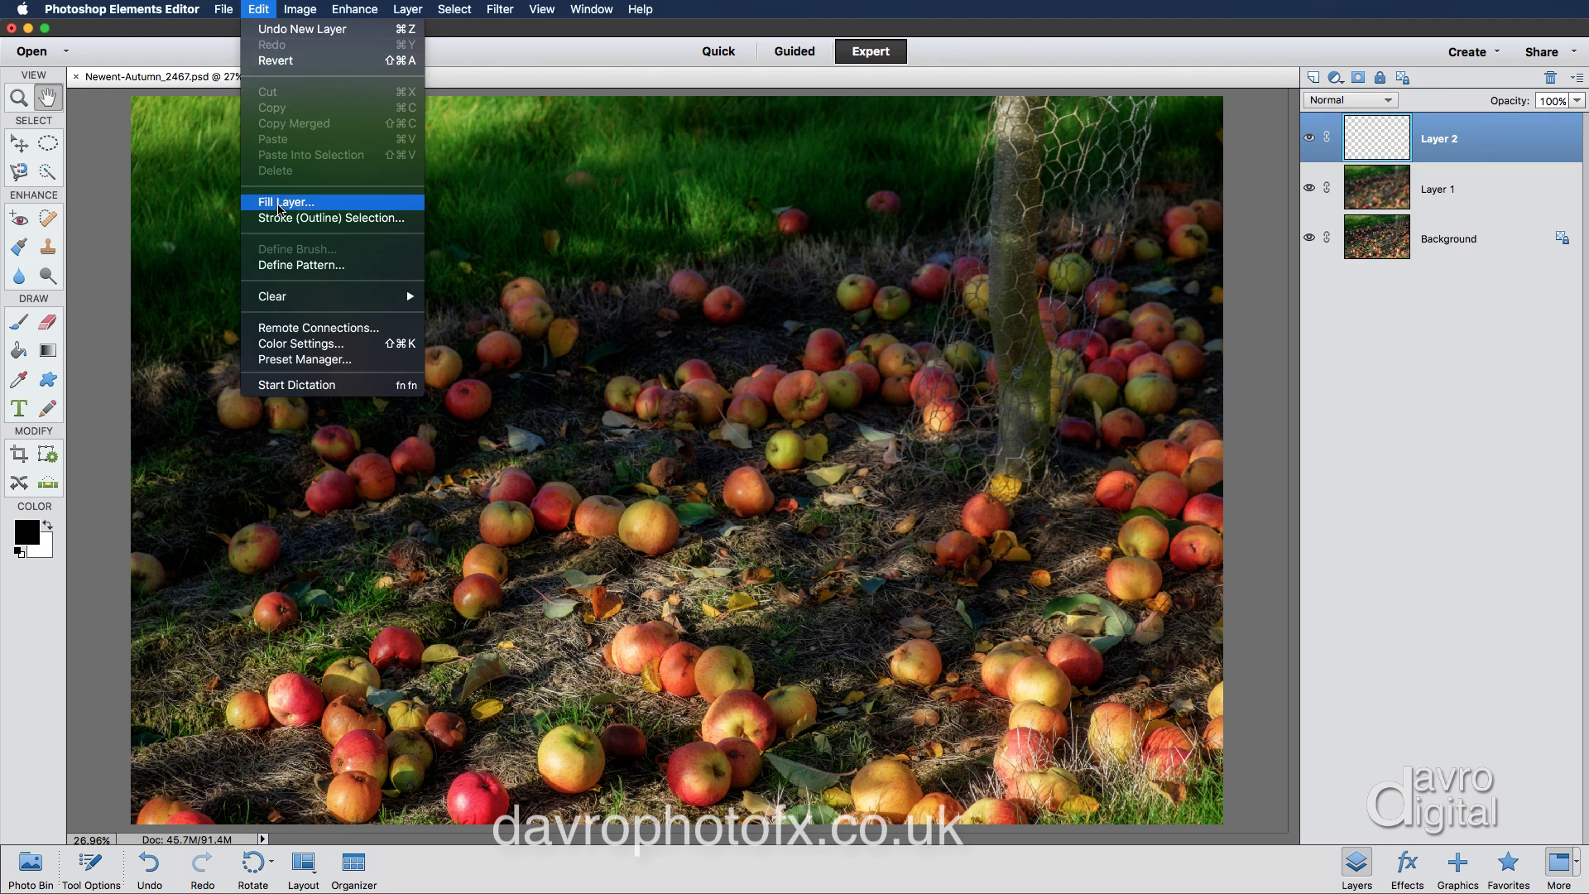
click(278, 204)
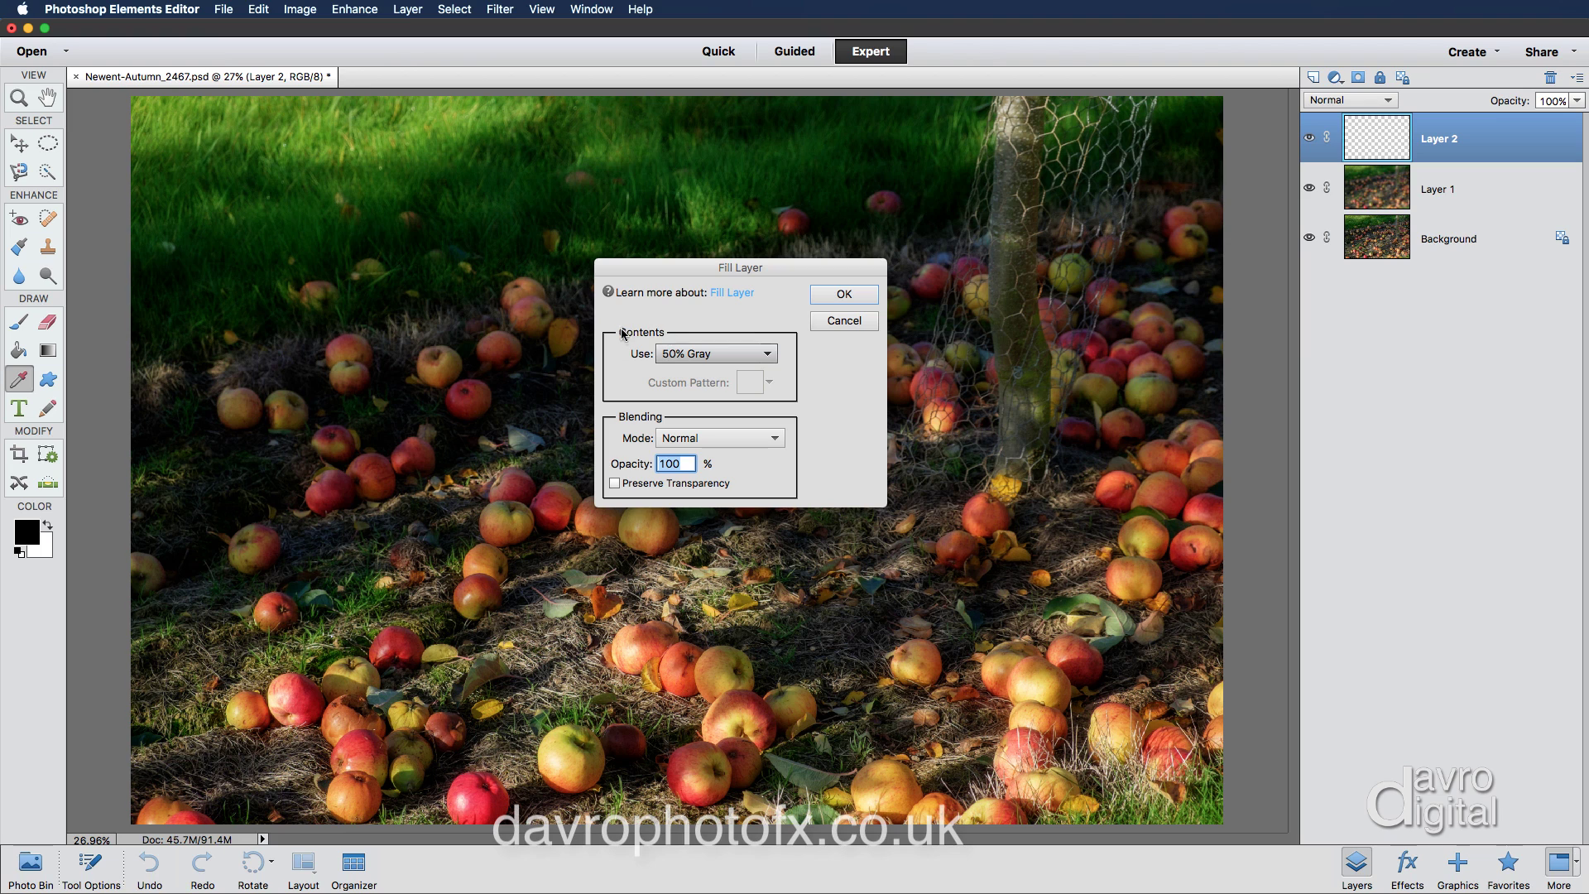
click(693, 354)
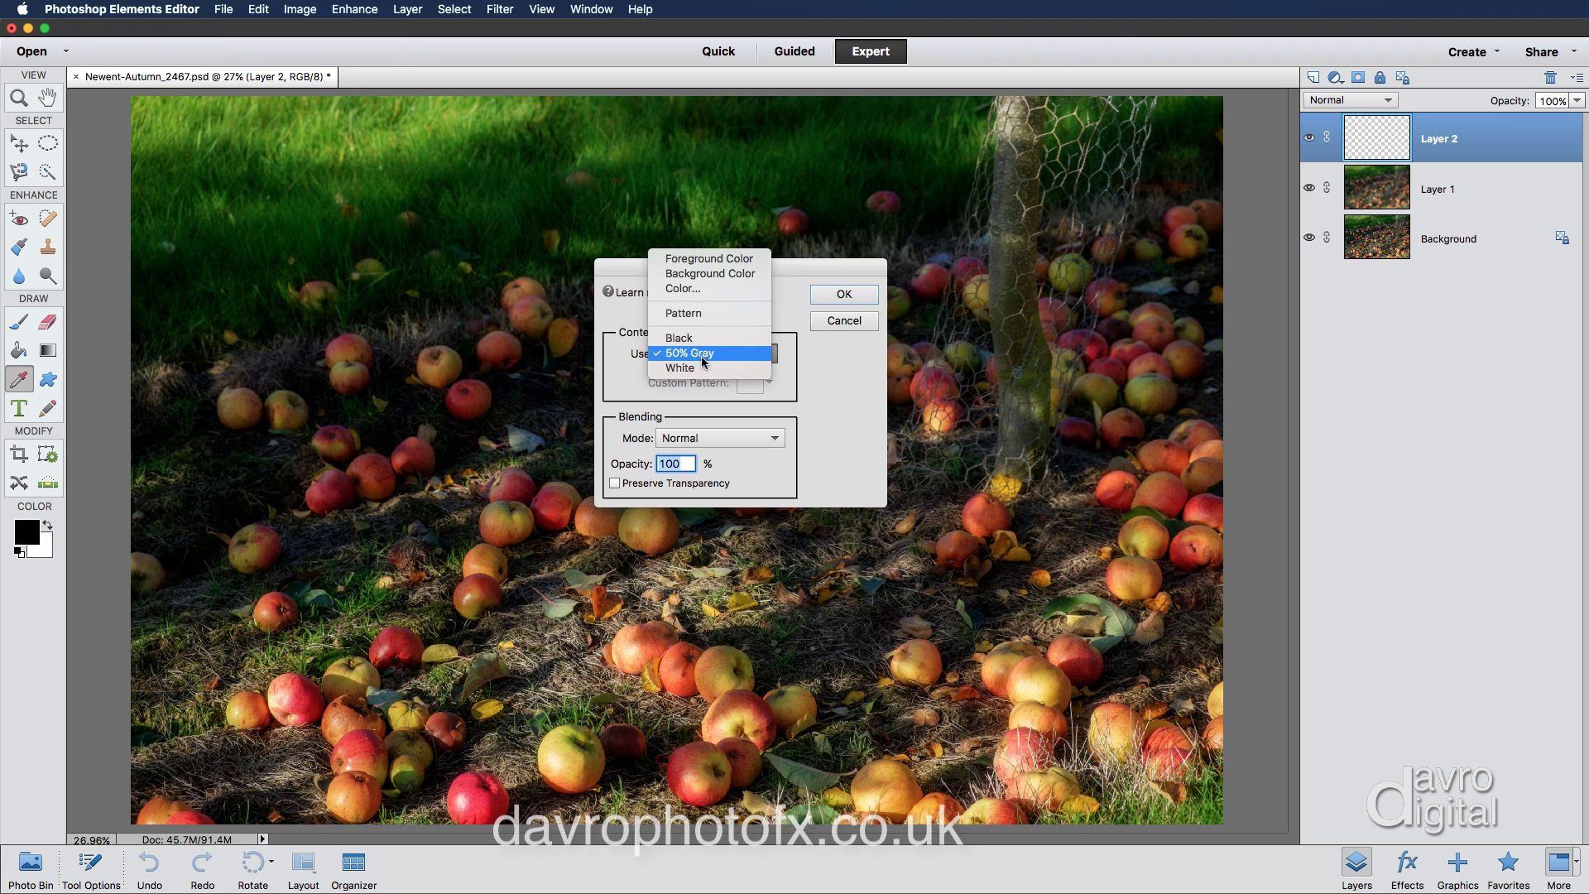
click(704, 356)
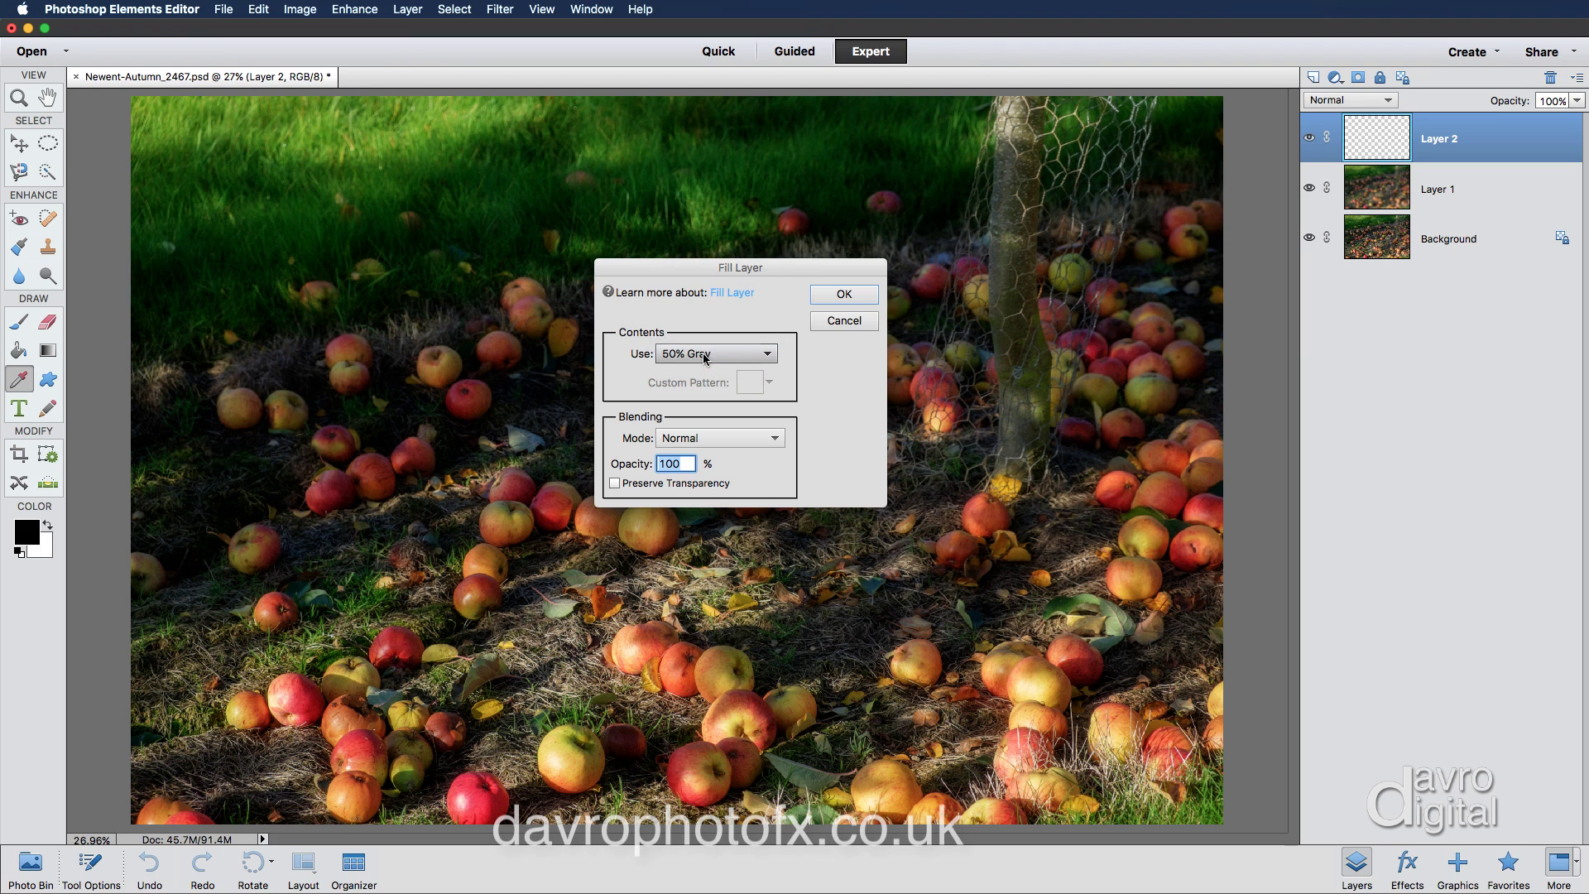
click(842, 296)
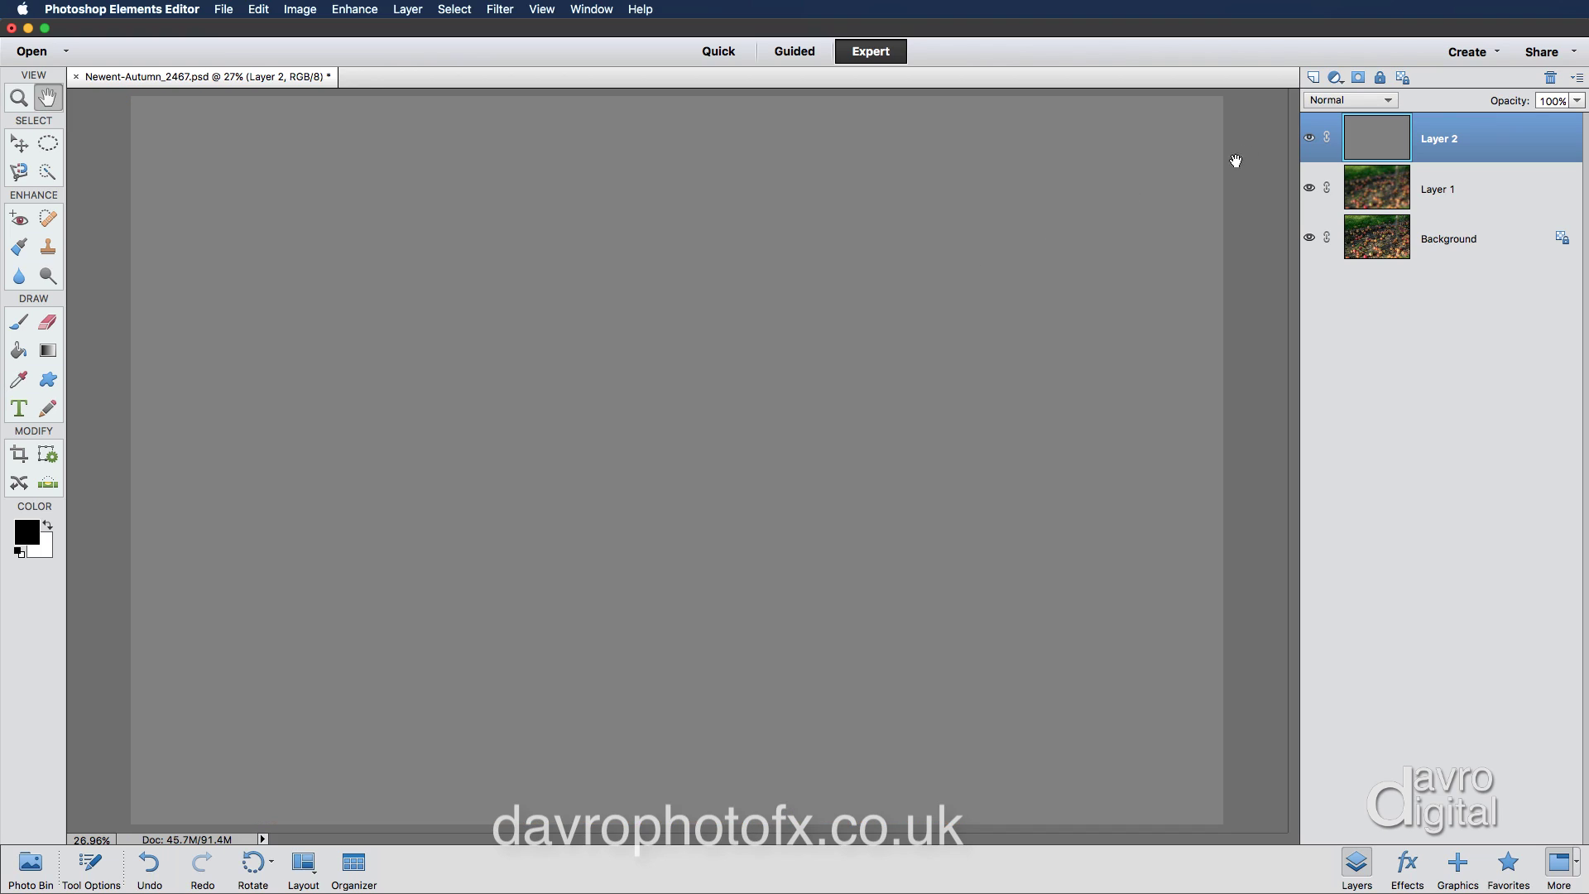
click(1353, 102)
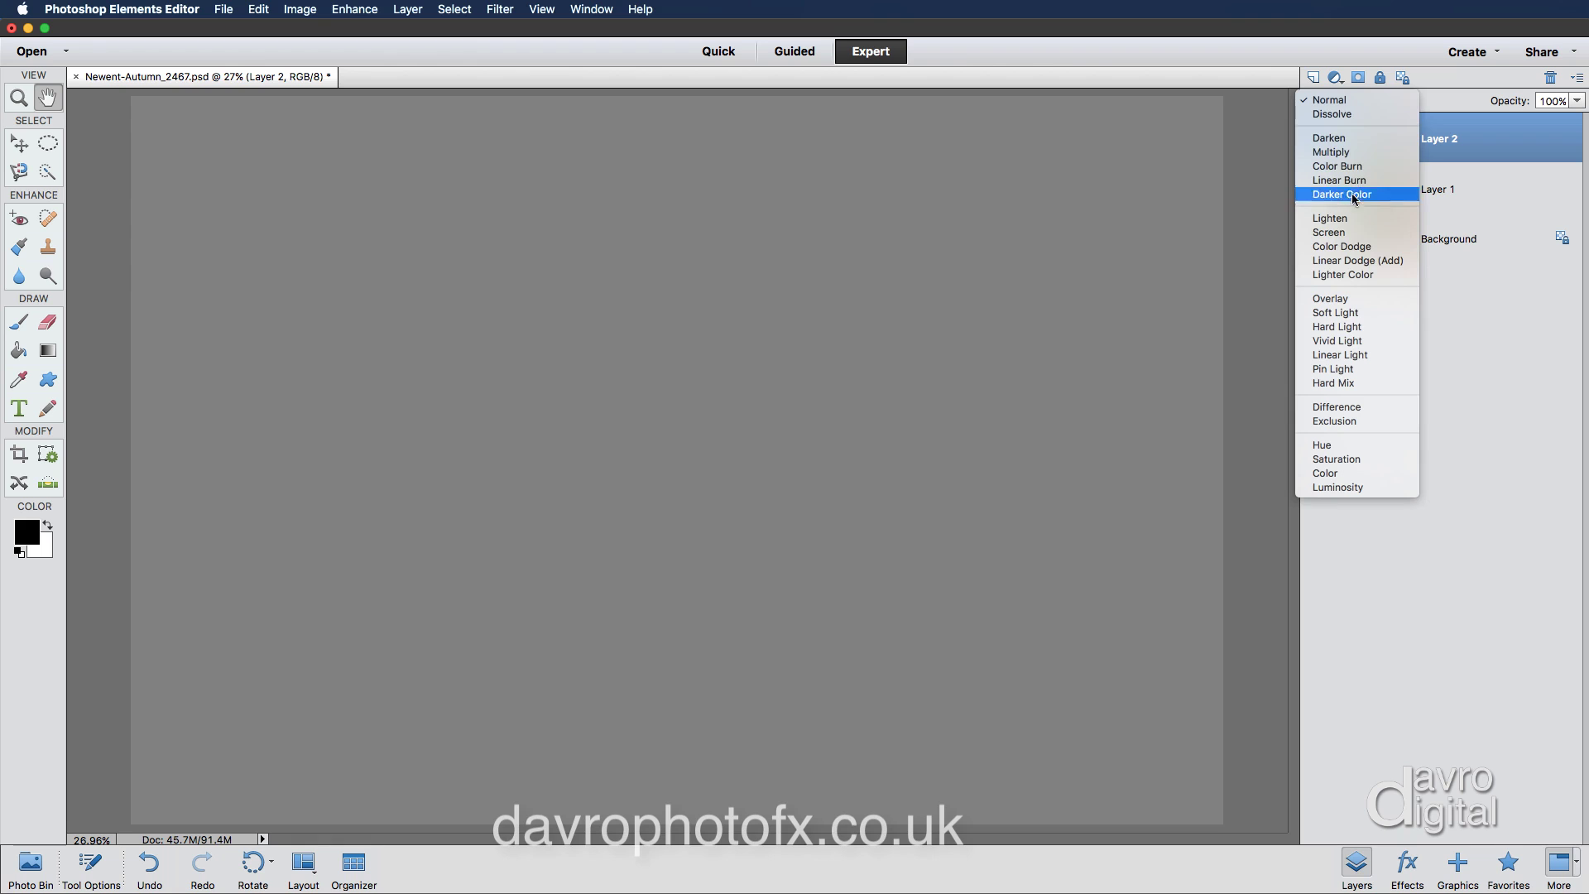
click(1353, 313)
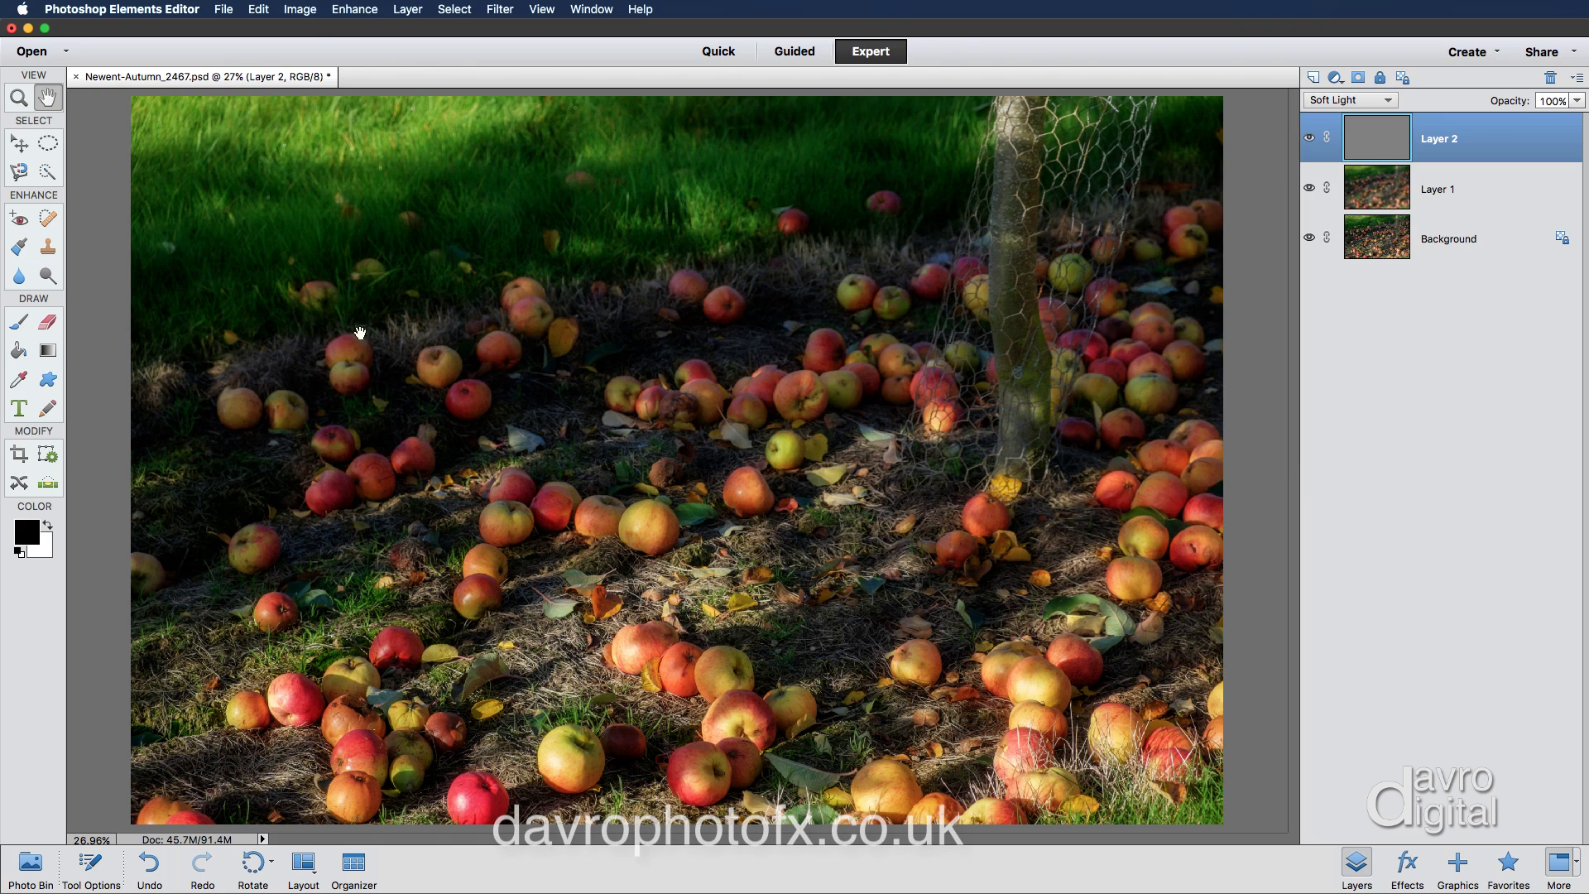
Set up the Burn tool with Midtones range, a 300 px brush and about 20% exposure.
click(48, 276)
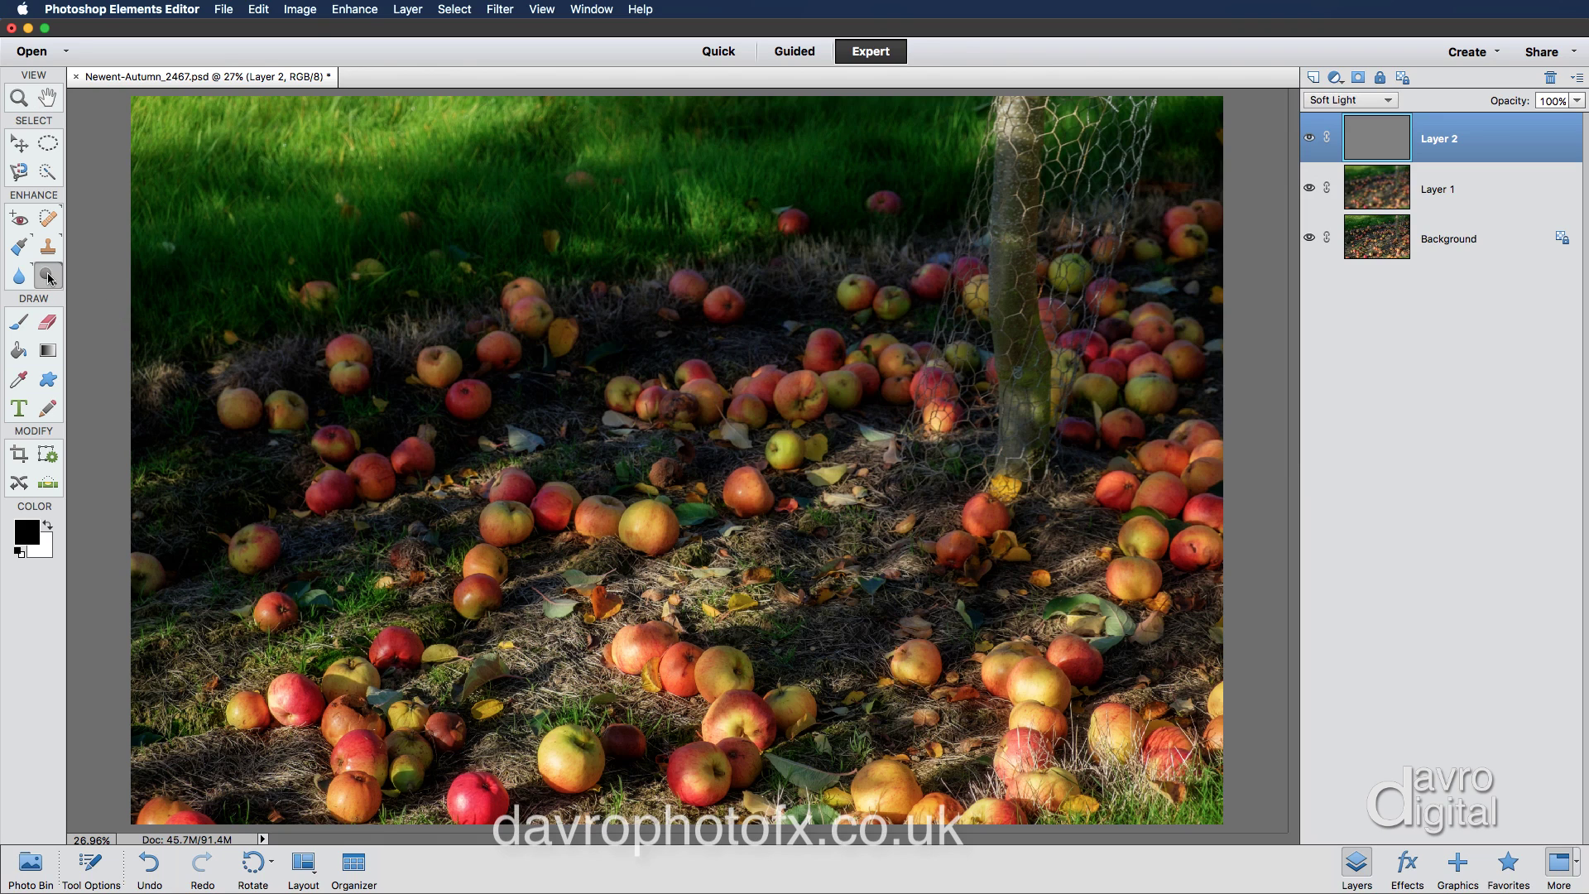
click(97, 869)
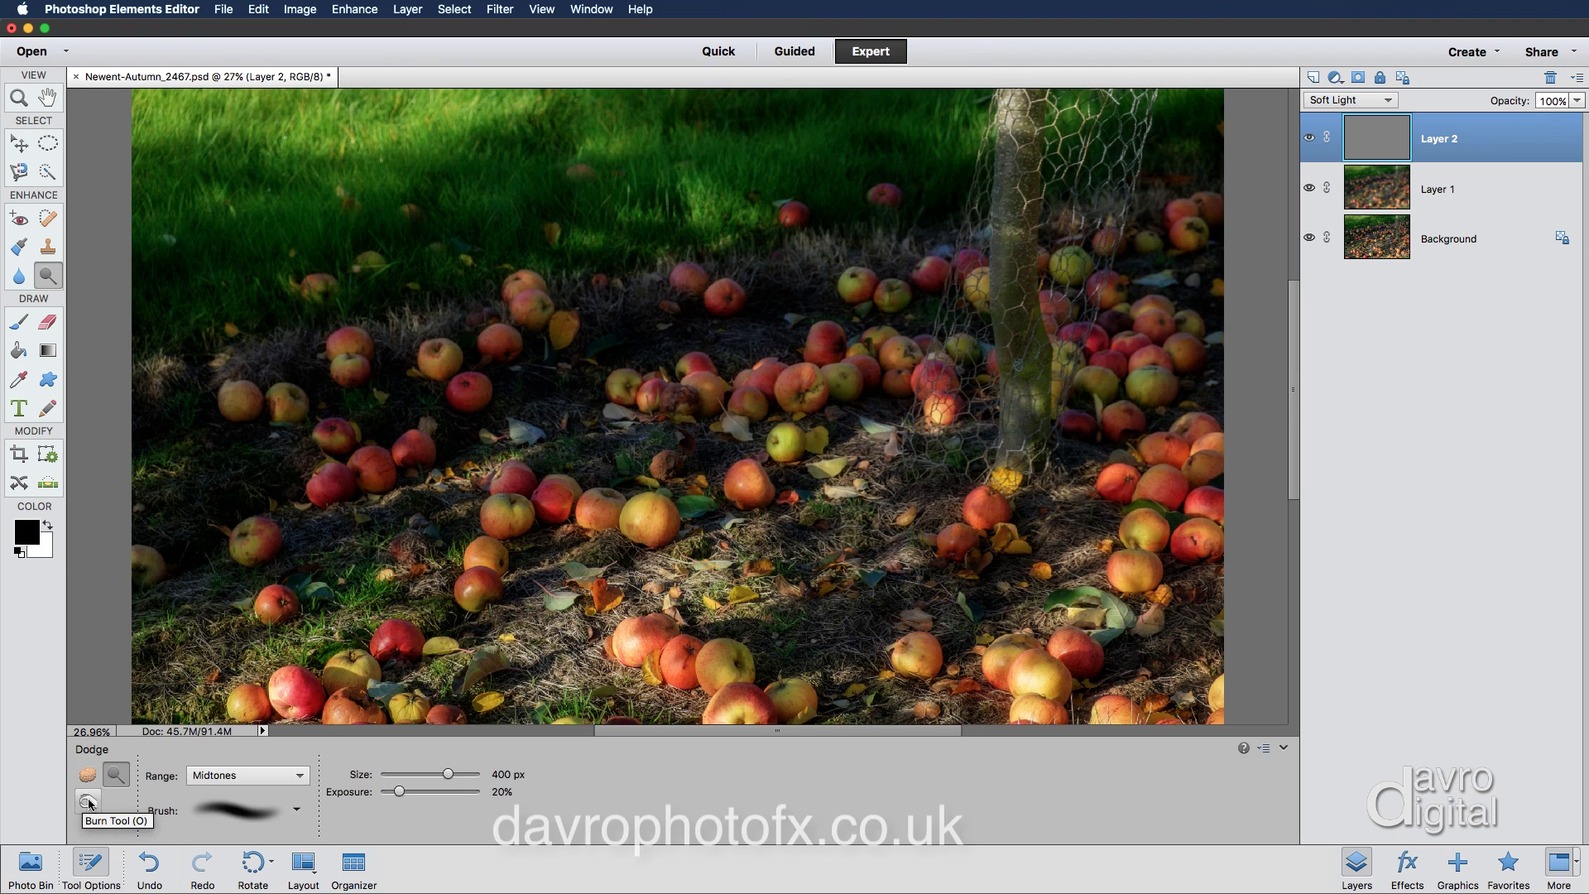
click(88, 802)
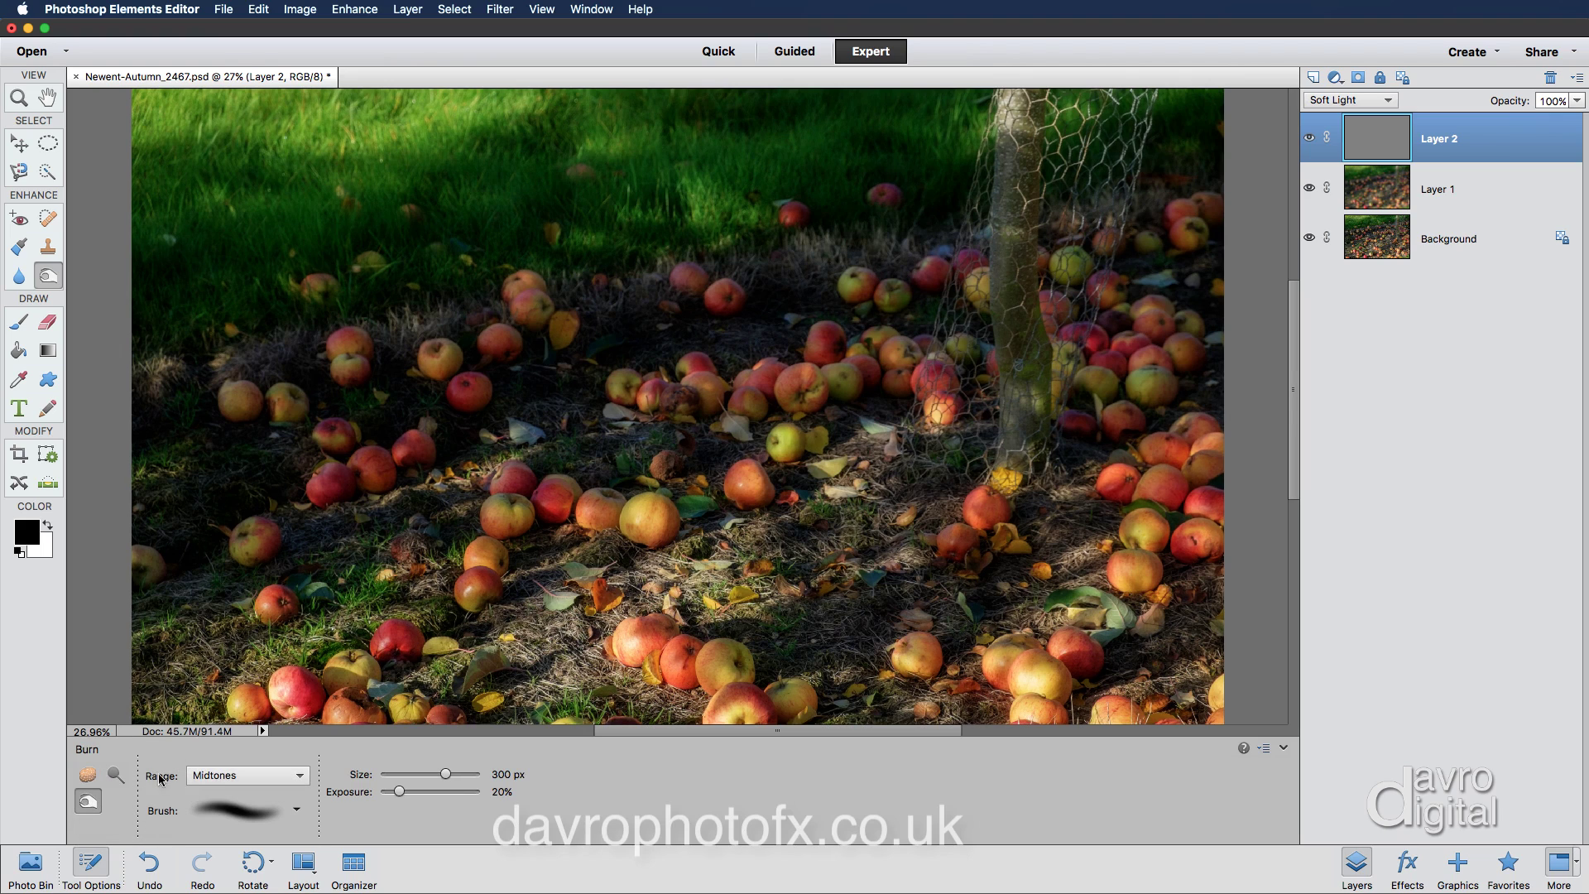
click(220, 775)
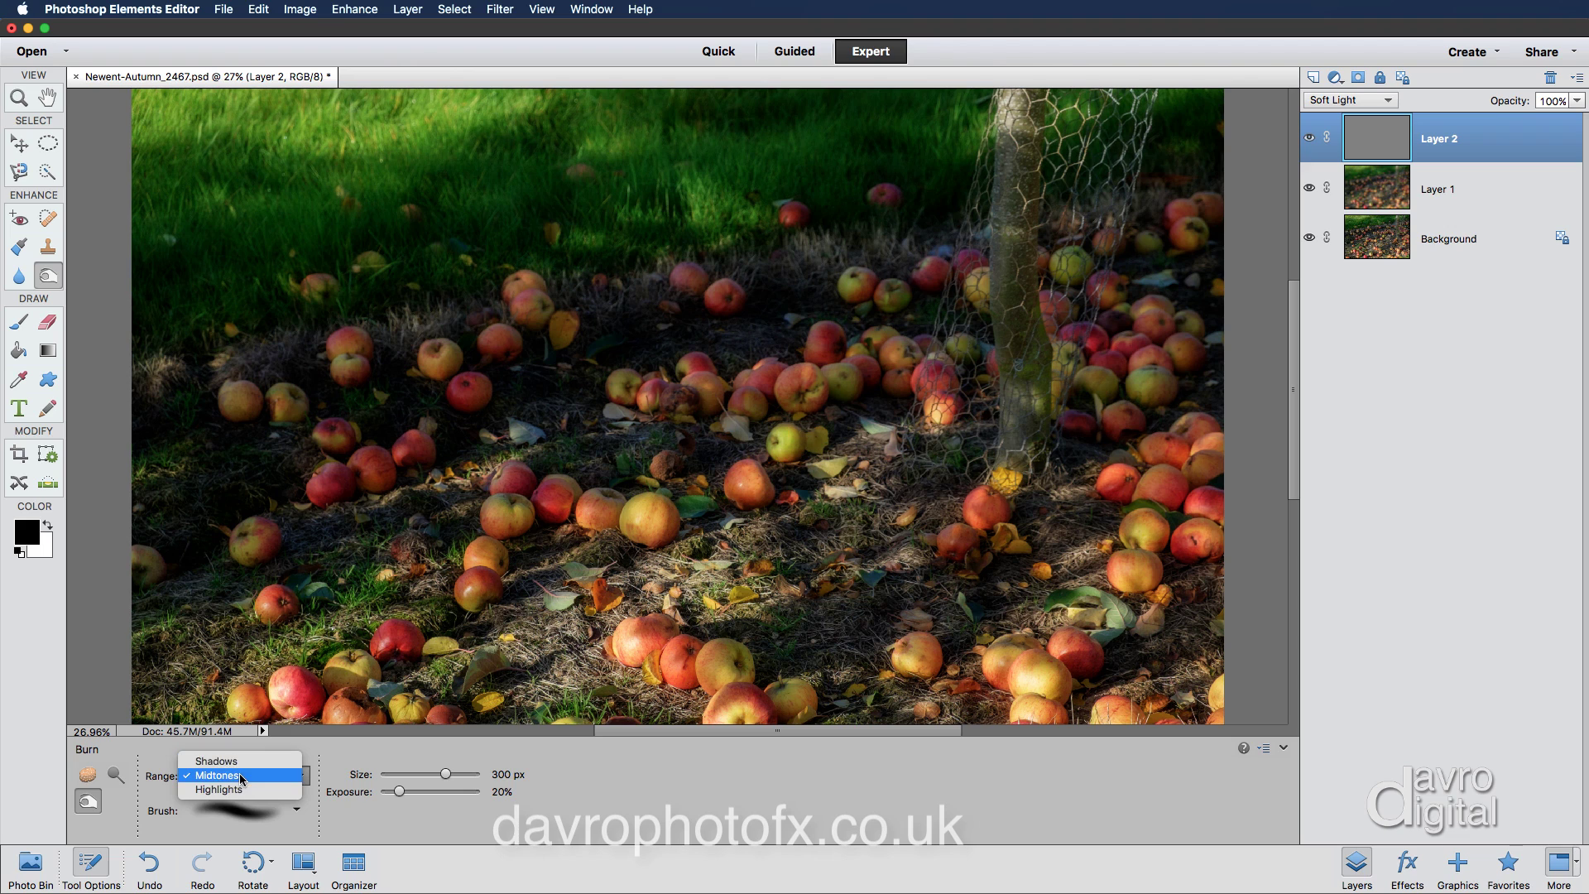
click(241, 779)
click(228, 812)
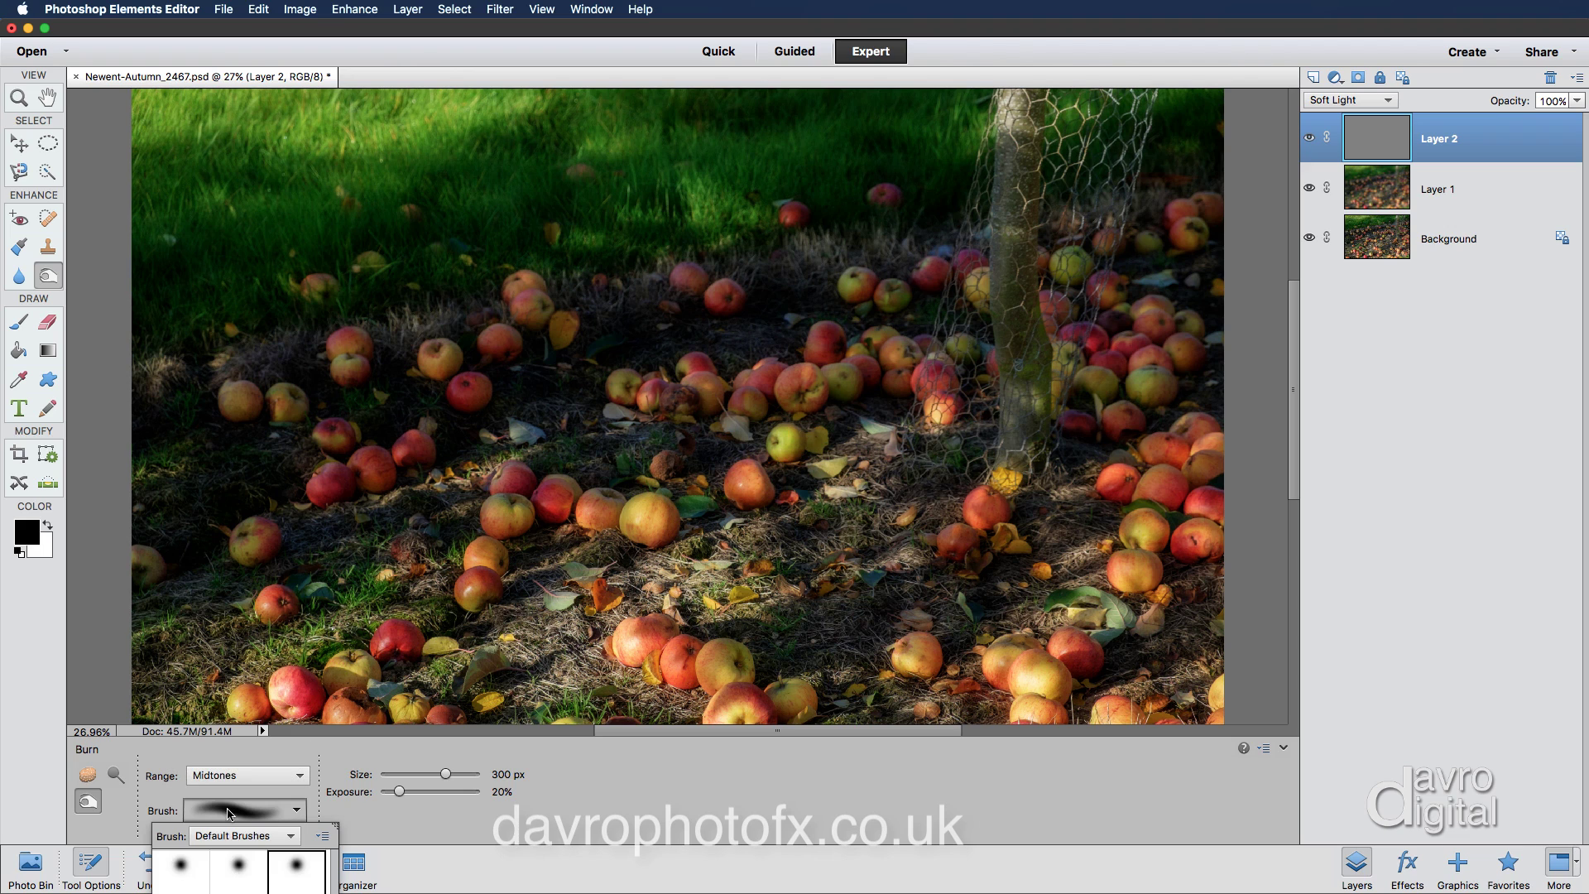
scroll(240, 869, down, 2)
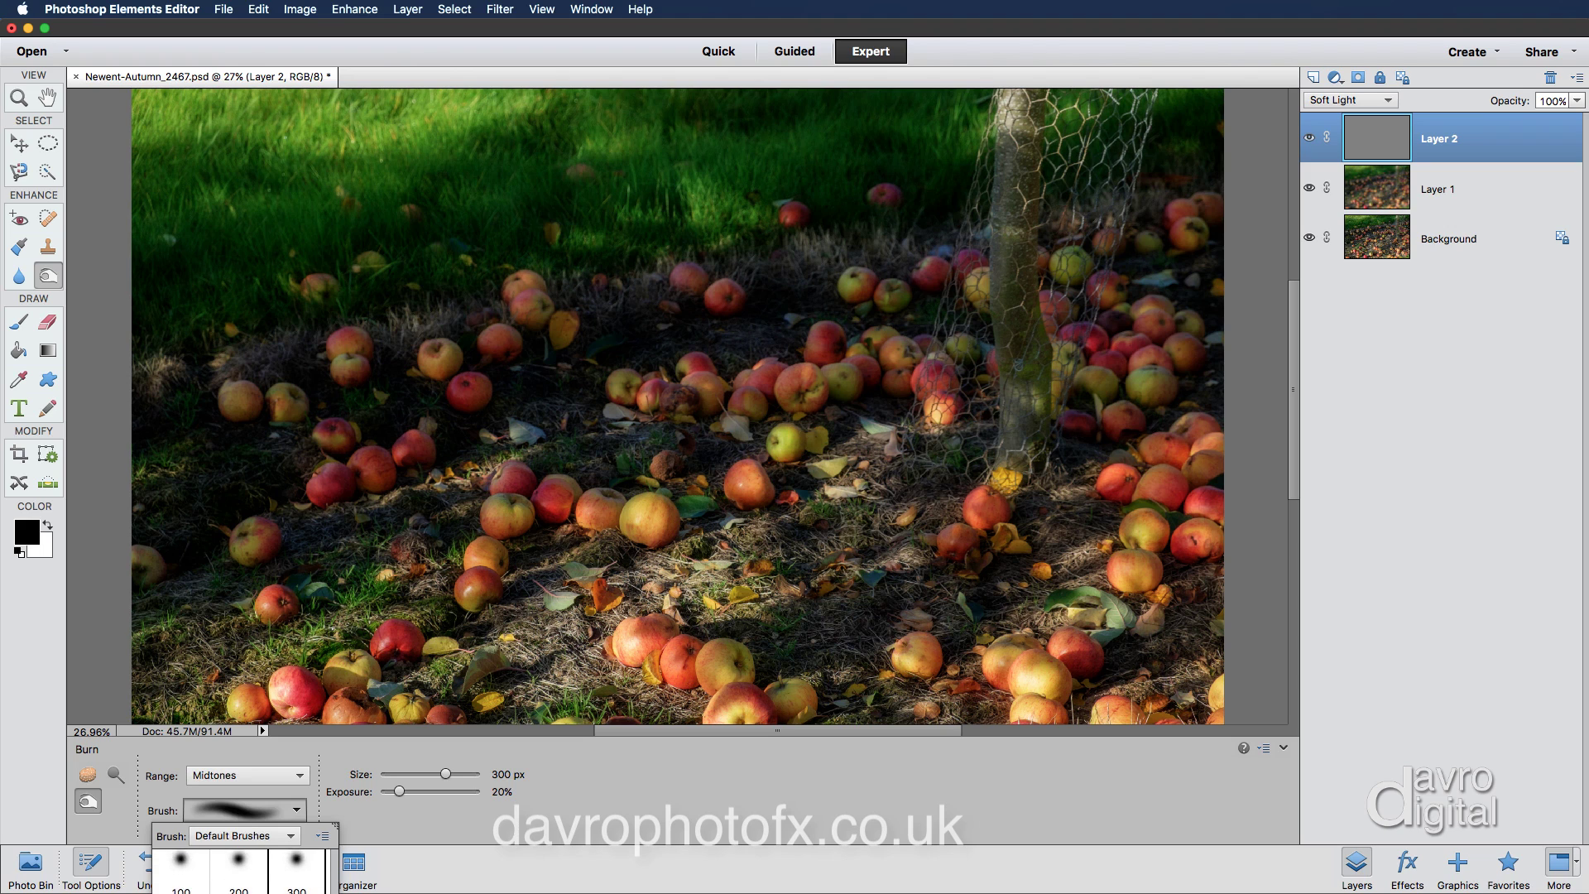
scroll(241, 869, down, 2)
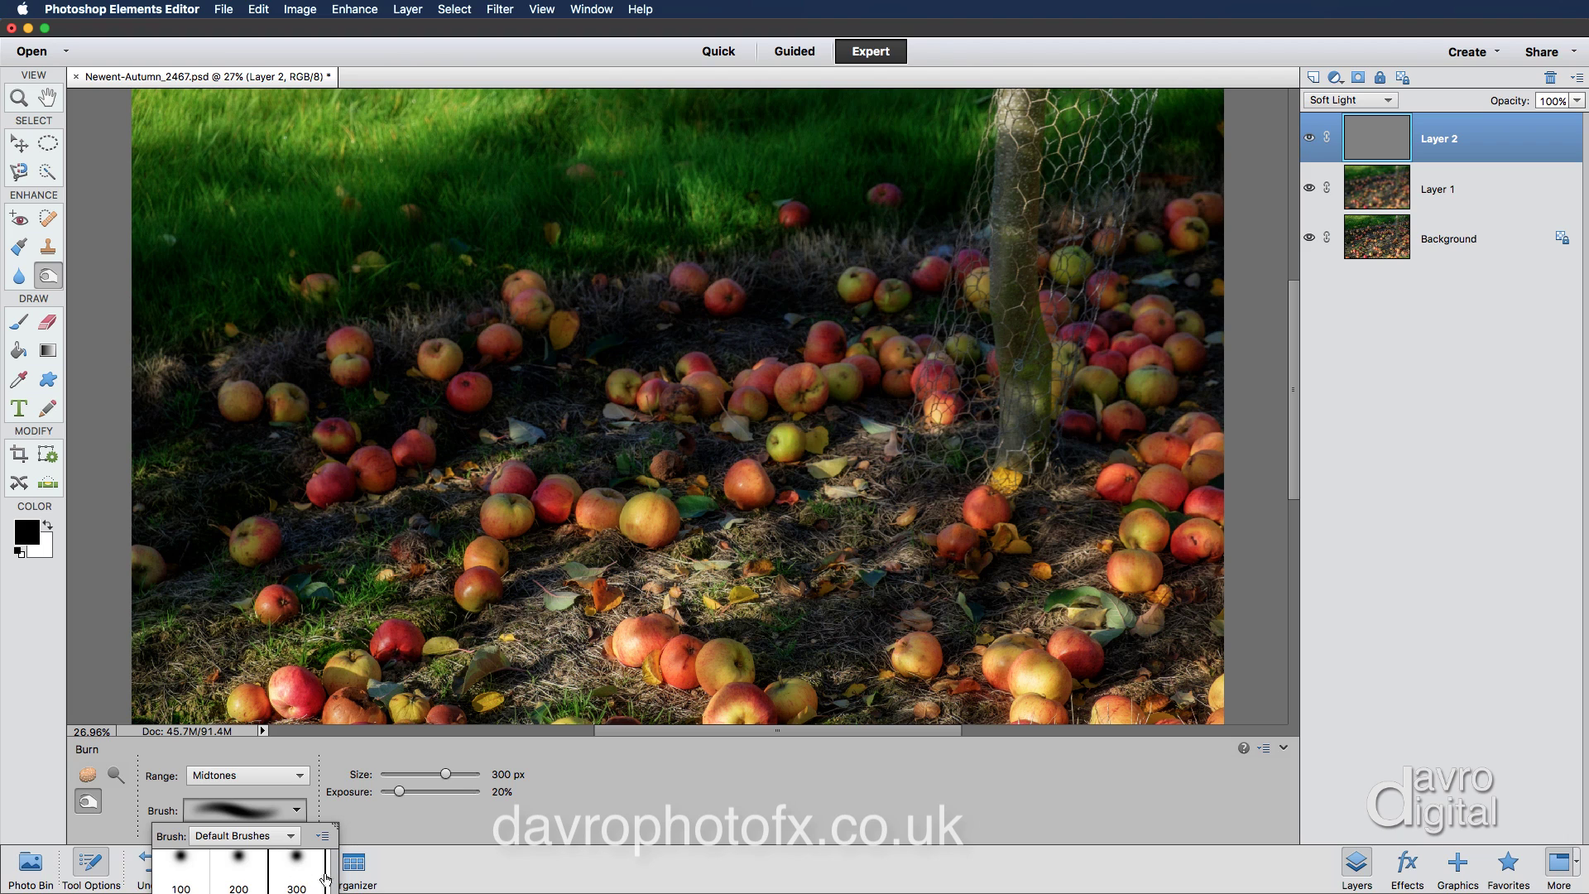
click(429, 808)
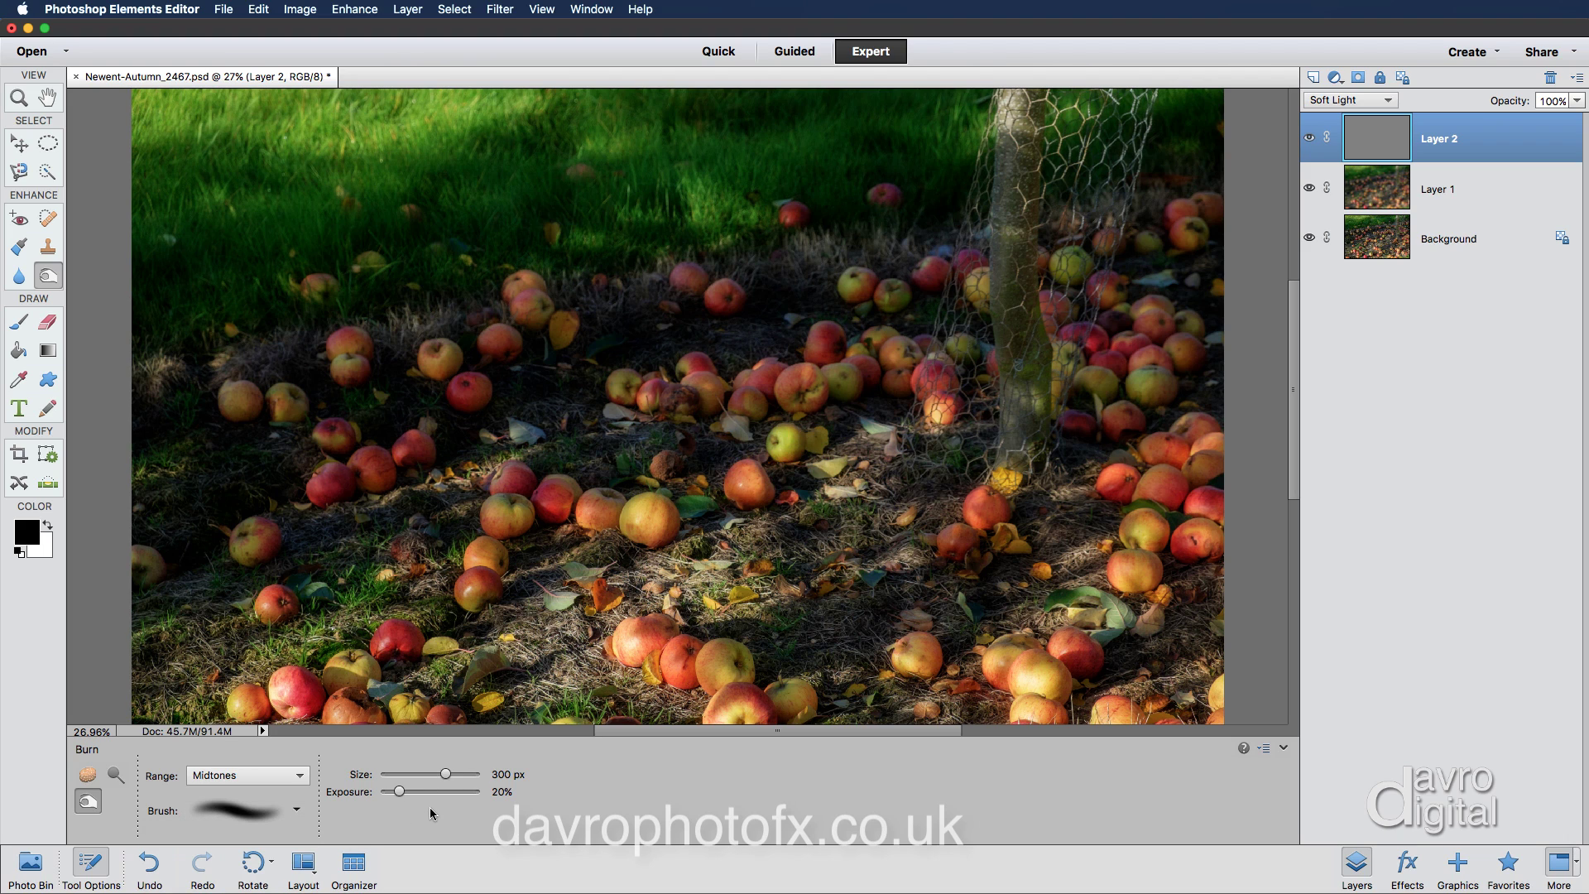
click(429, 793)
drag(430, 793, 399, 789)
Enlarge the brush and burn the grass along the photo's top edge, comparing with Layer 2 hidden.
click(91, 865)
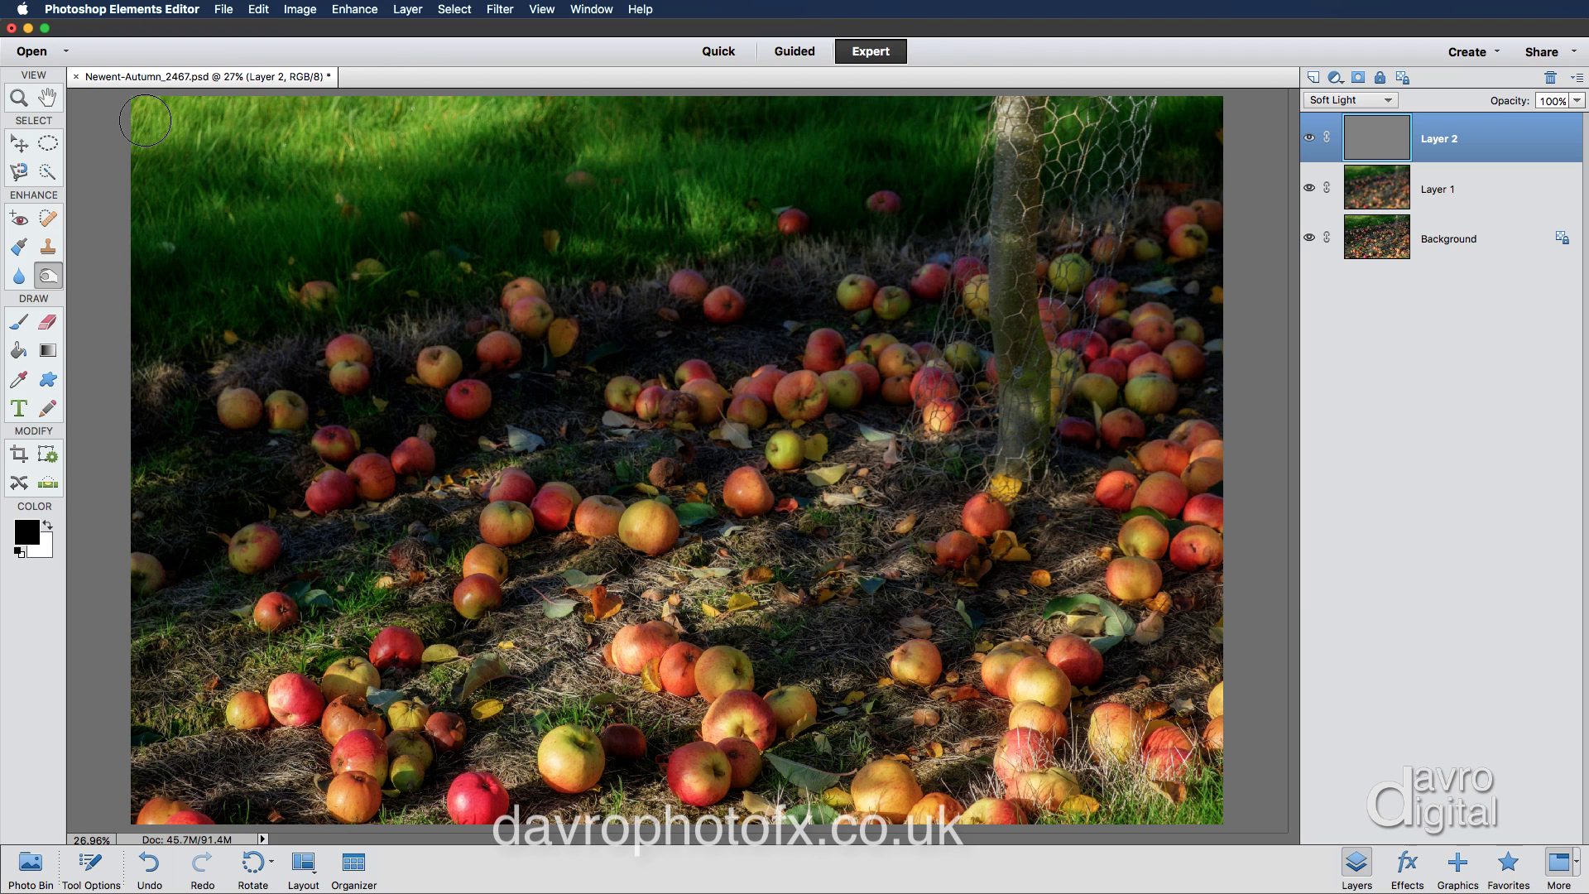
key(bracketright)
key(bracketright)
key(bracketright)
key(bracketright)
drag(186, 125, 525, 123)
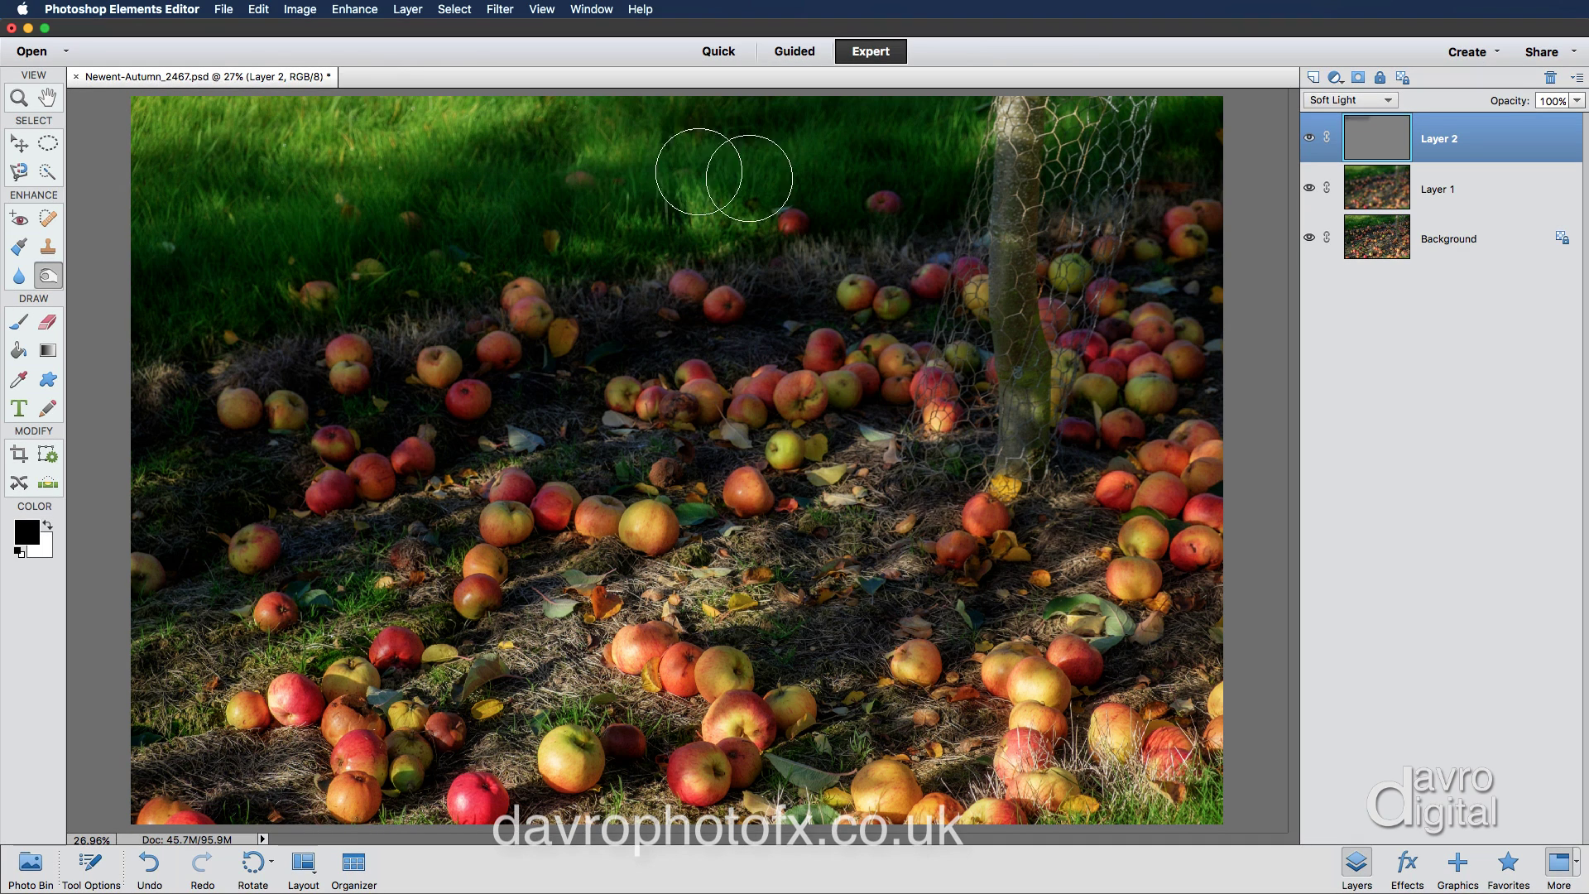
click(1310, 139)
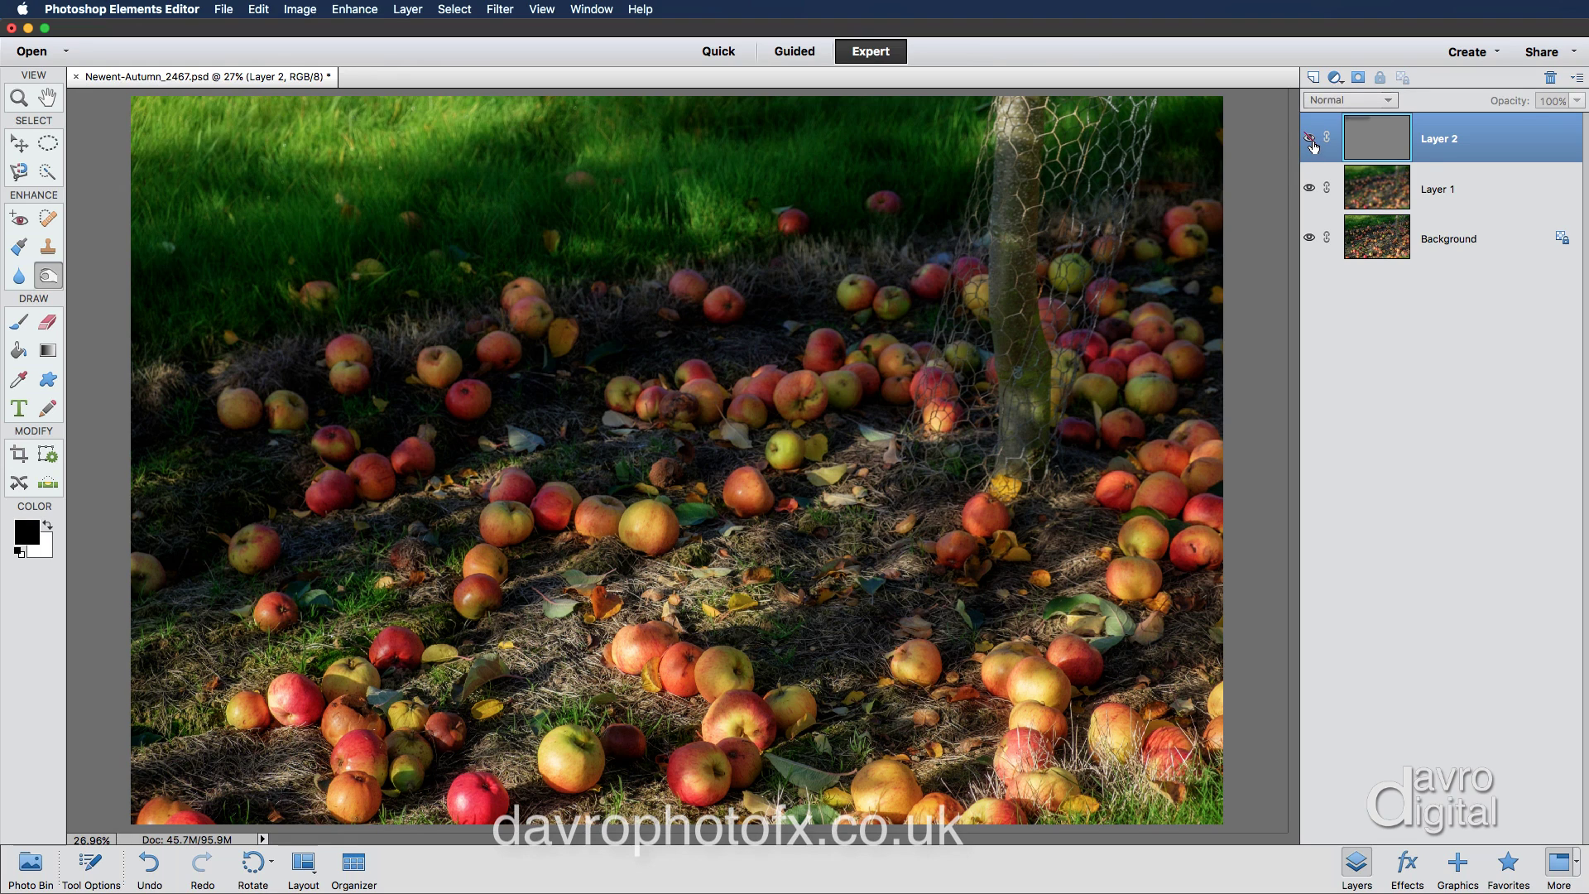
click(1310, 138)
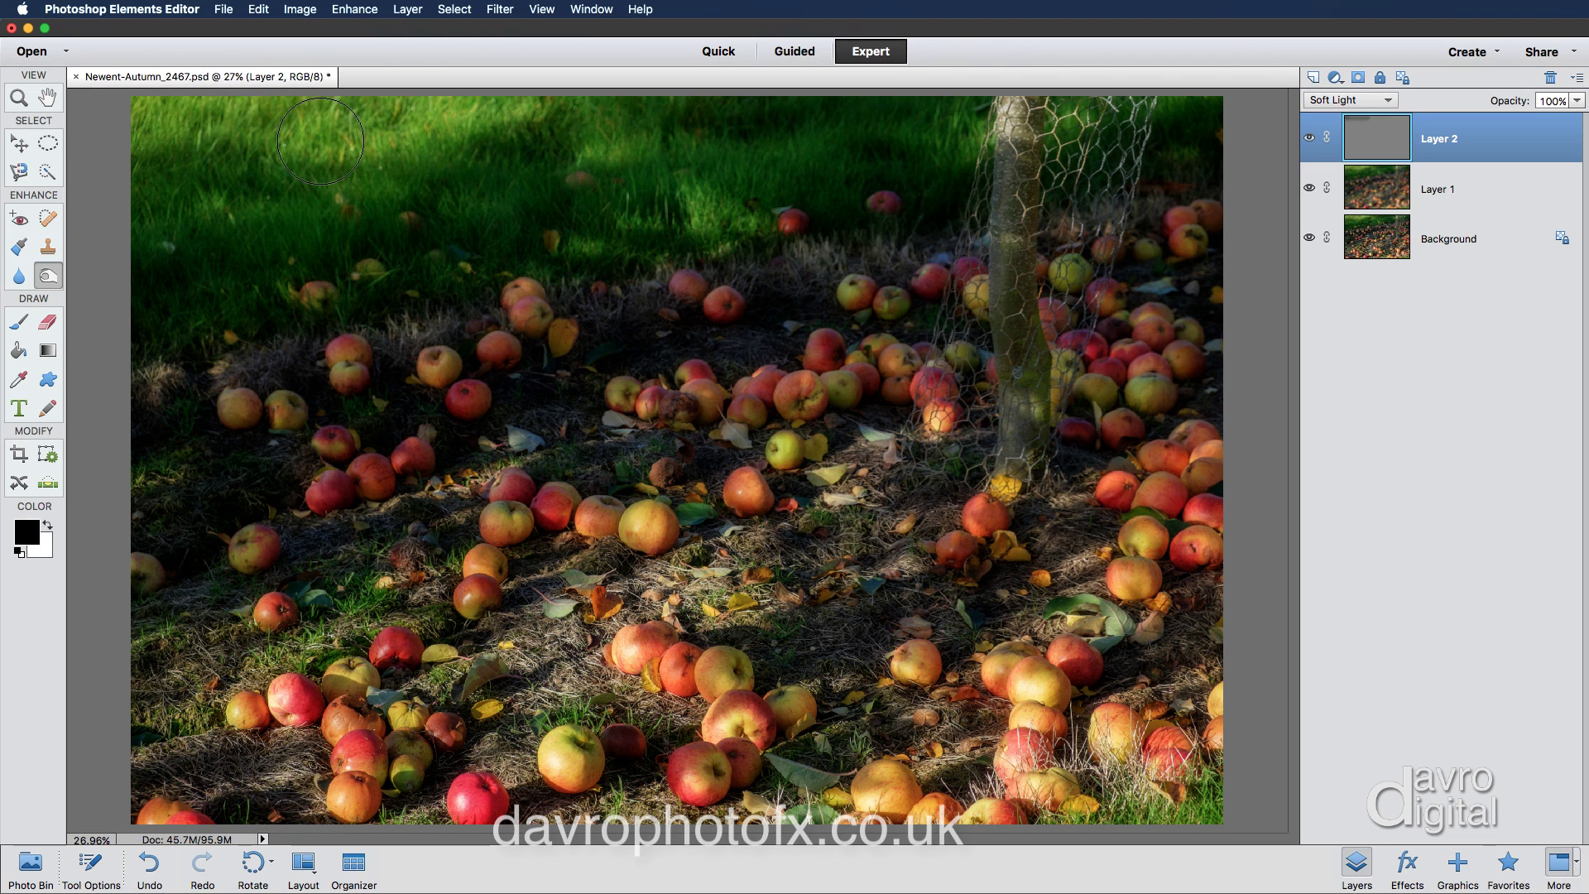
key(h)
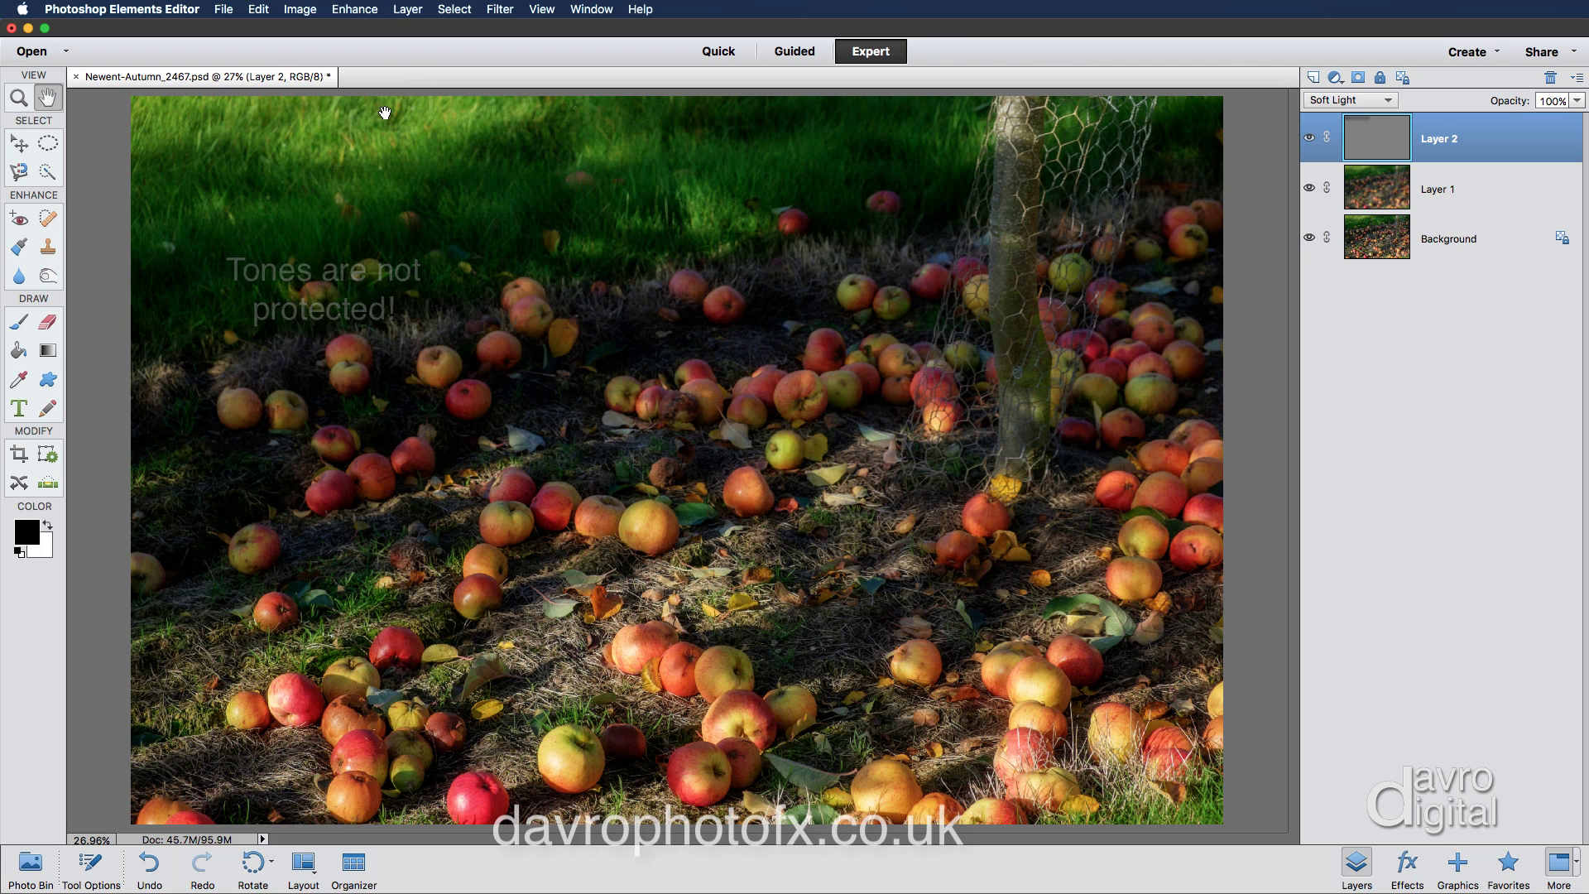
Dodge the top of the trunk and several apples in the lower right and bottom centre.
key(o)
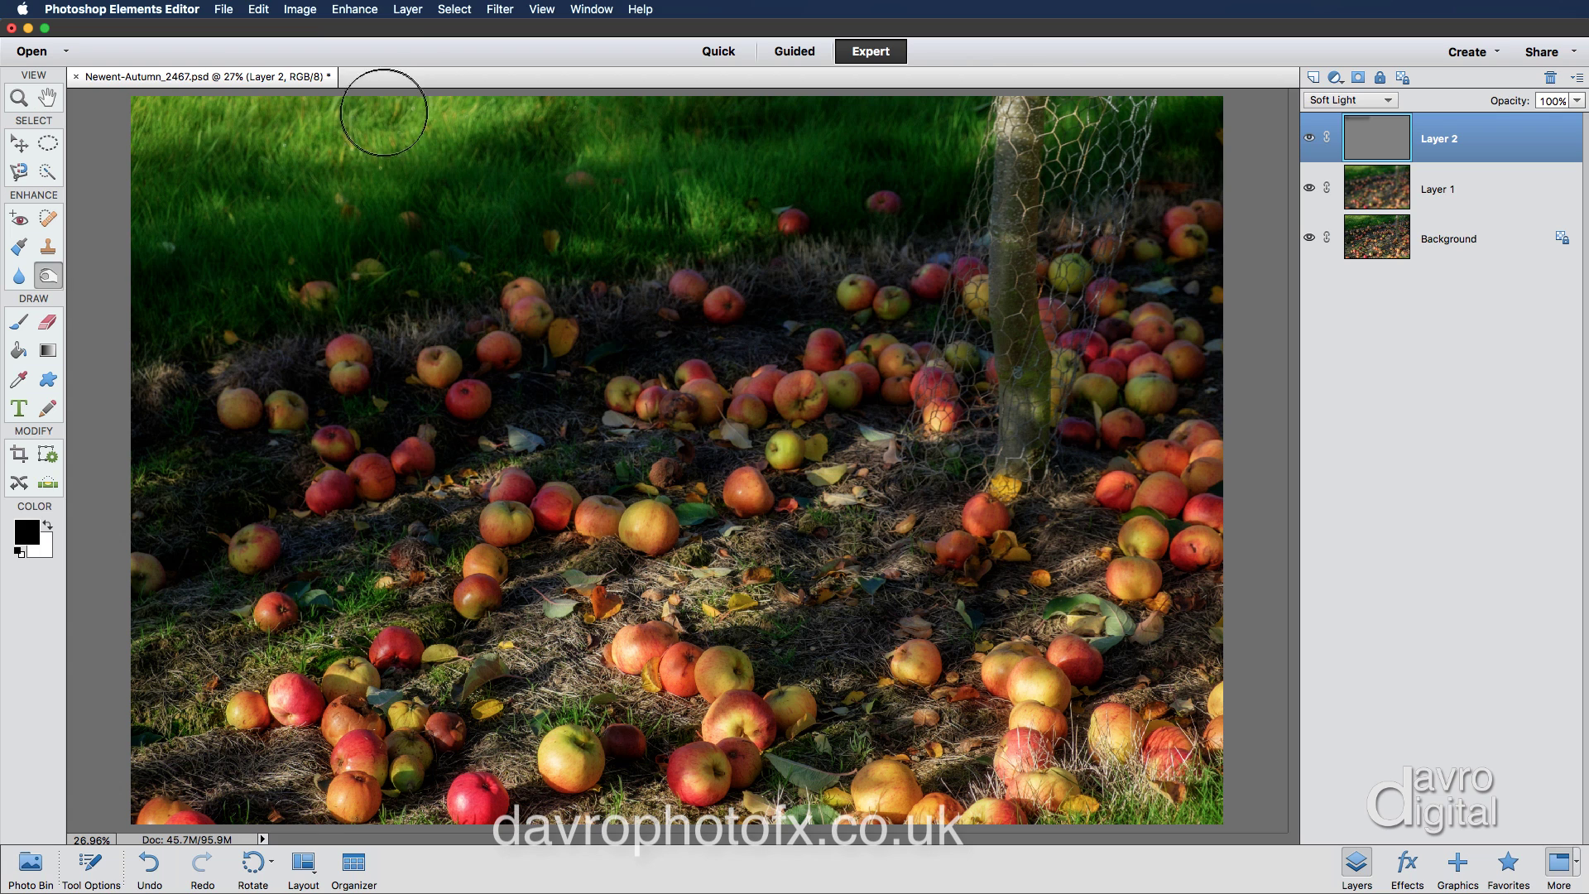
mouse_move(962, 141)
mouse_down()
mouse_move(1081, 132)
mouse_move(1026, 122)
mouse_up()
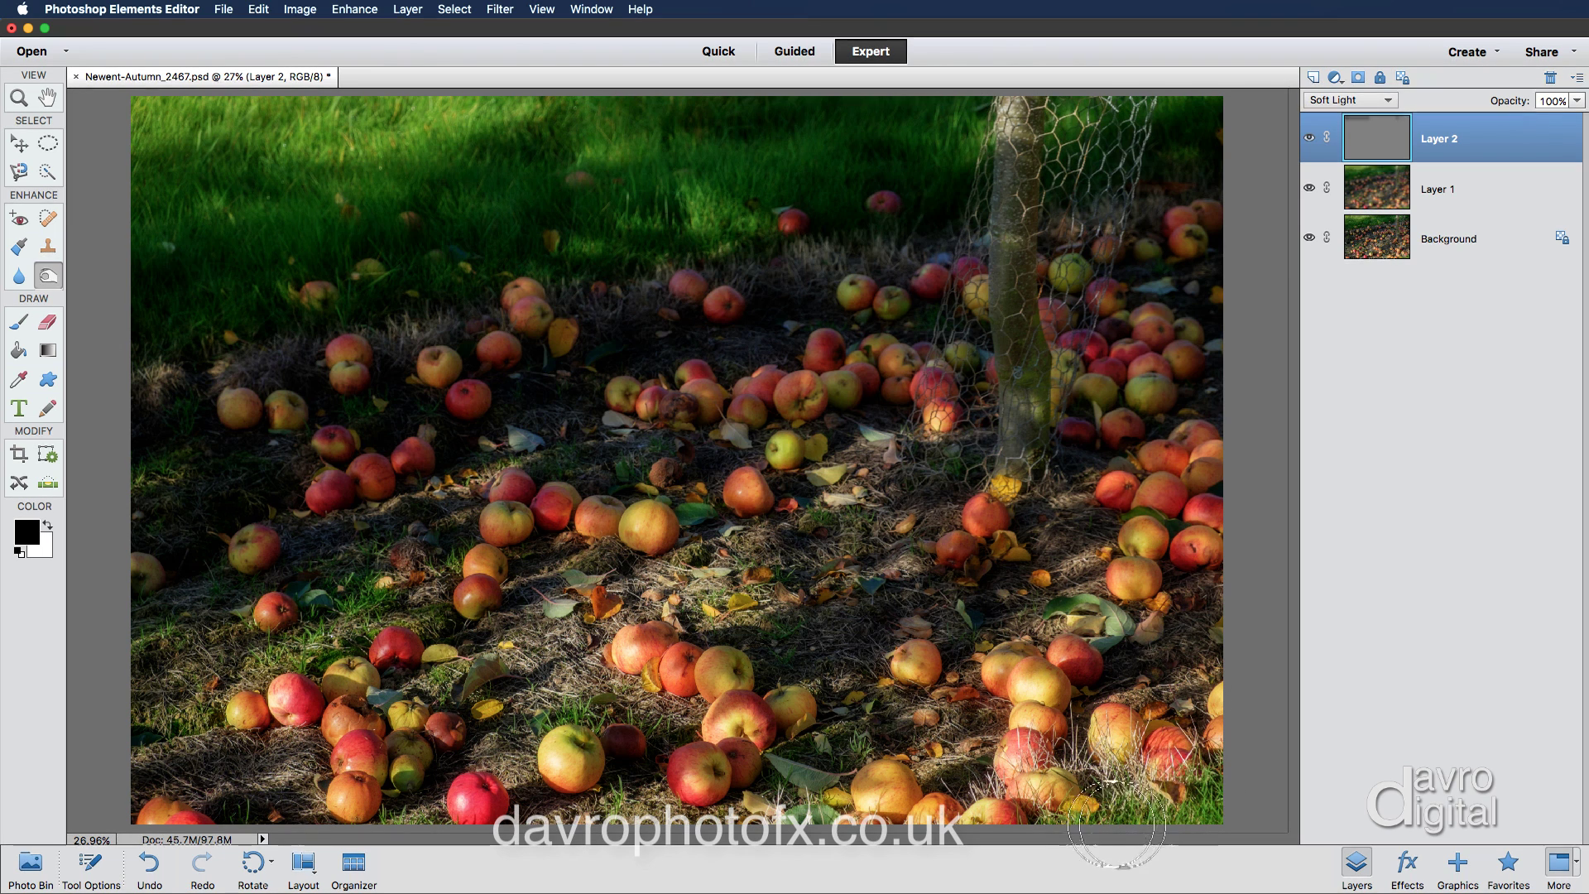
drag(1111, 844, 1160, 824)
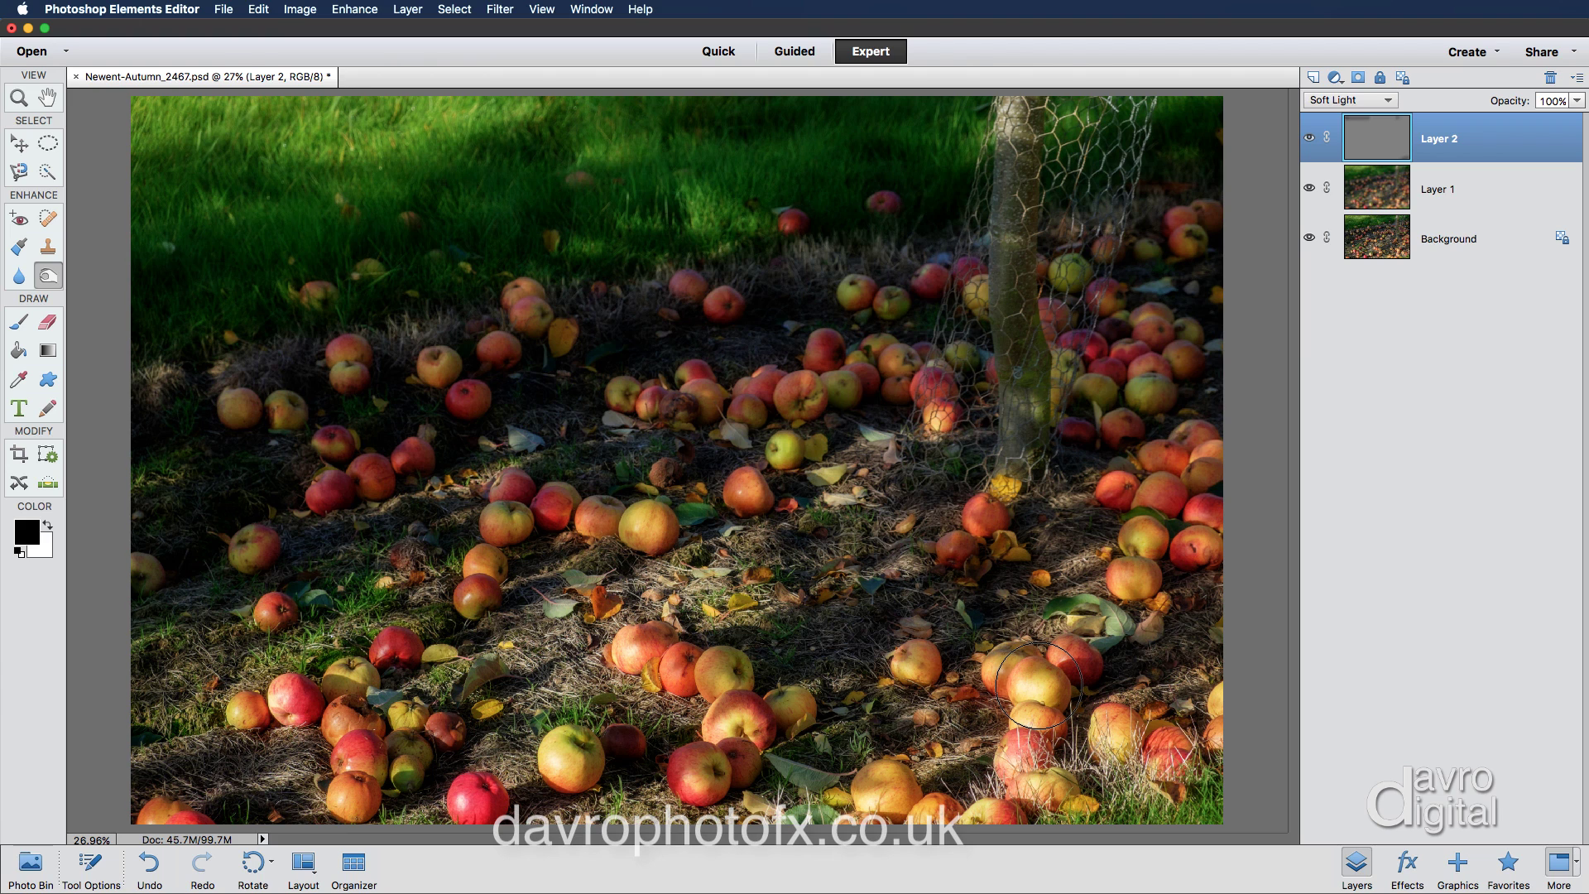
key(bracketleft)
key(bracketleft)
drag(1029, 686, 1029, 688)
drag(728, 714, 733, 713)
drag(636, 655, 634, 654)
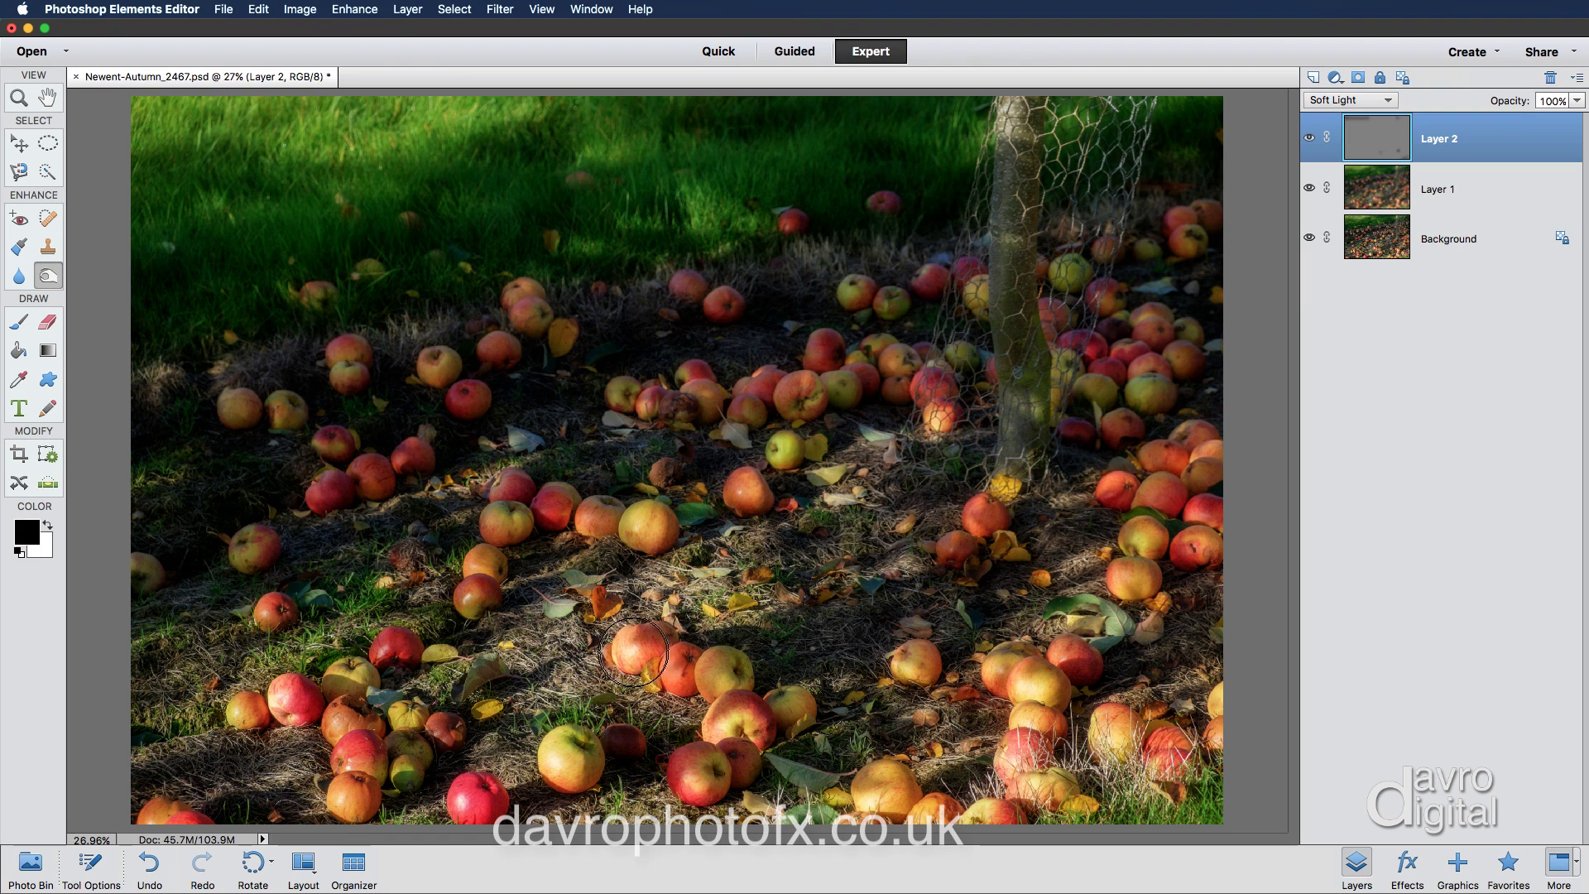
drag(569, 753, 576, 762)
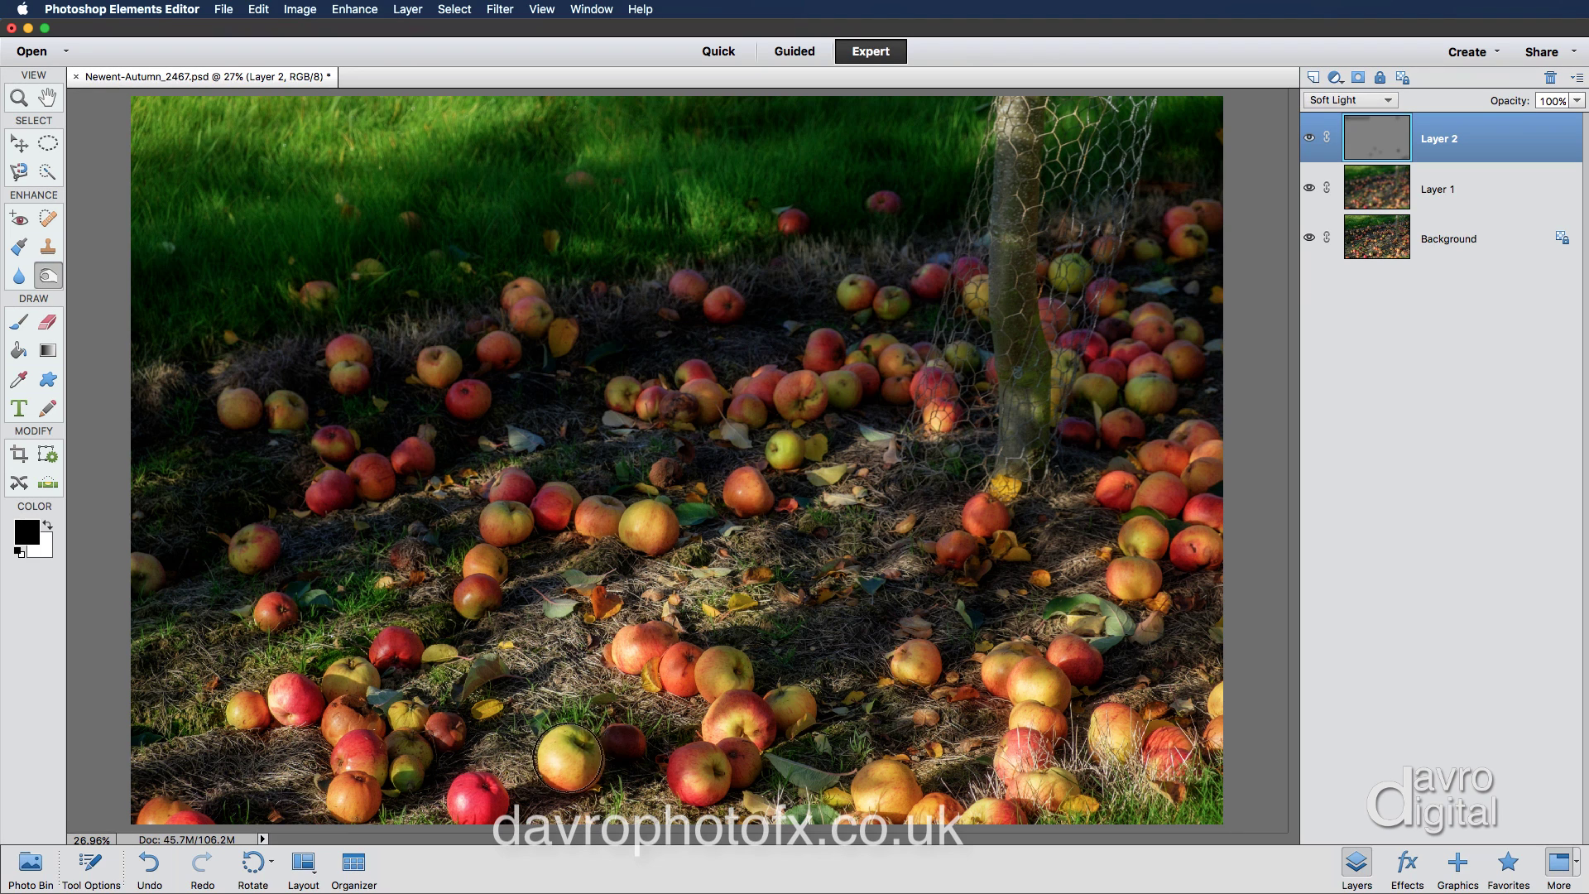
Toggle Layer 2 to compare, then brighten the apples beside the tree trunk.
click(1309, 141)
click(1308, 141)
click(1309, 141)
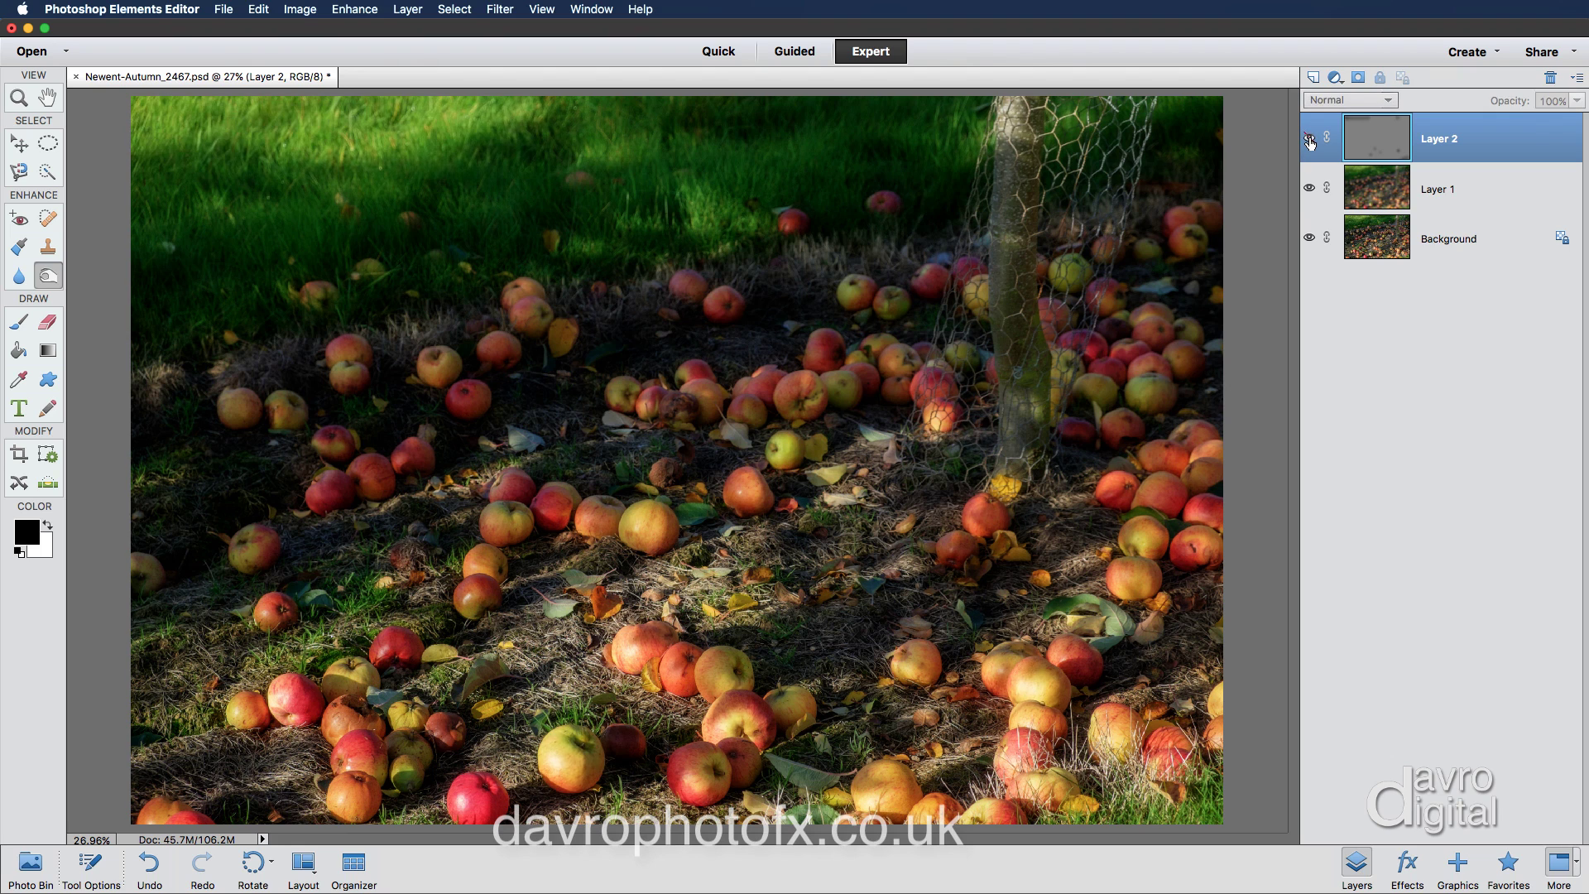
click(1309, 140)
click(1309, 141)
click(1309, 141)
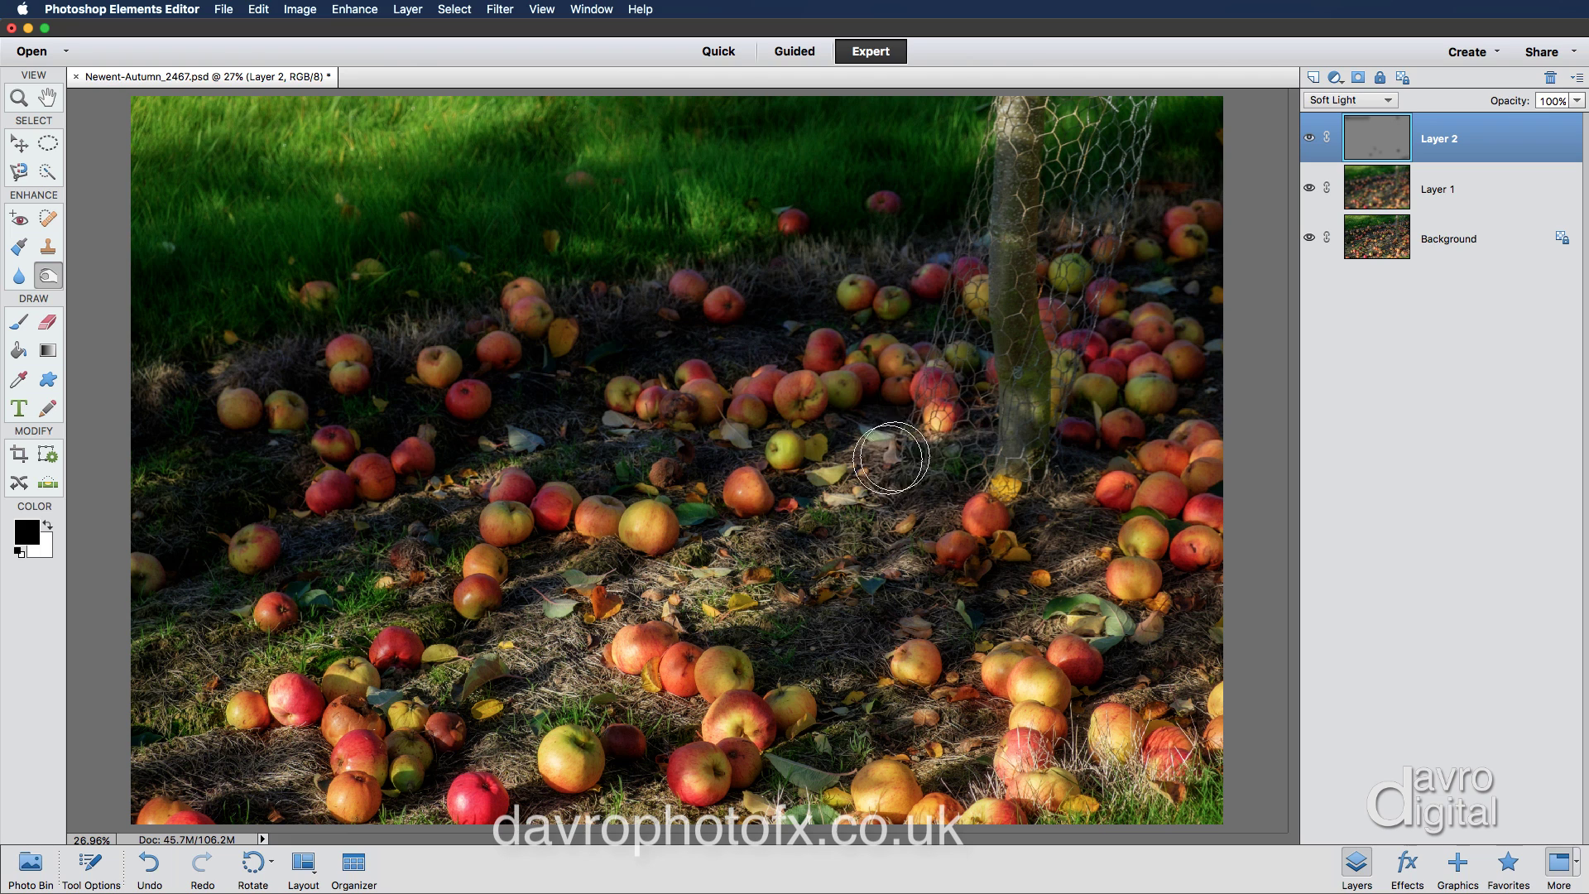
mouse_move(654, 524)
mouse_down()
mouse_move(633, 534)
mouse_move(650, 520)
mouse_move(639, 530)
mouse_move(709, 576)
mouse_move(658, 519)
mouse_up()
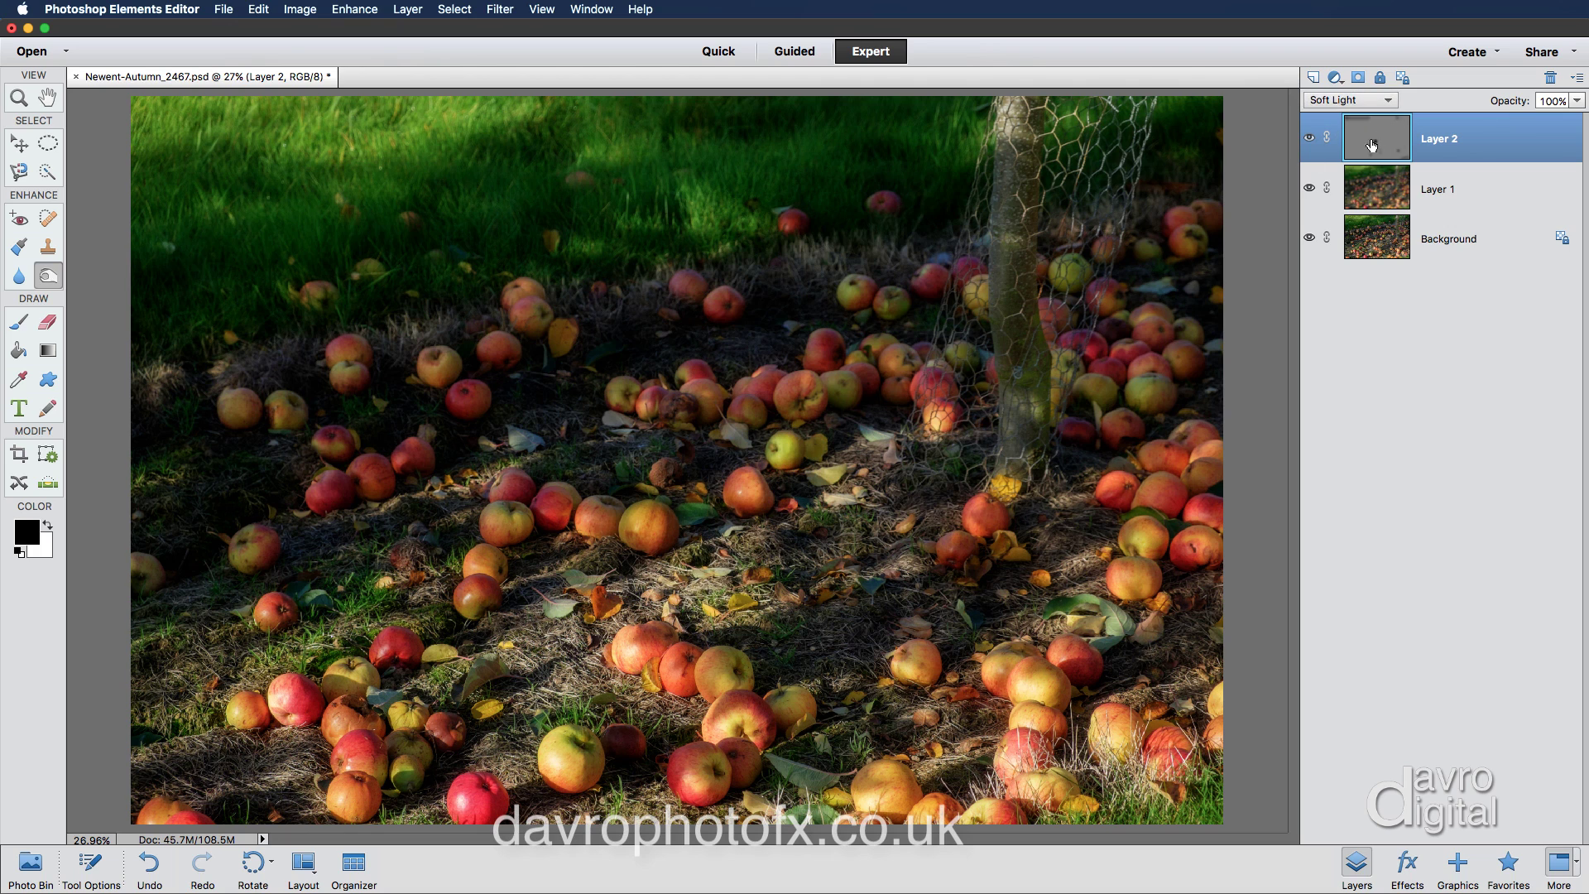
Set Layer 2 to Normal and paint sampled grey over the dark central blotch with the Brush.
click(1377, 105)
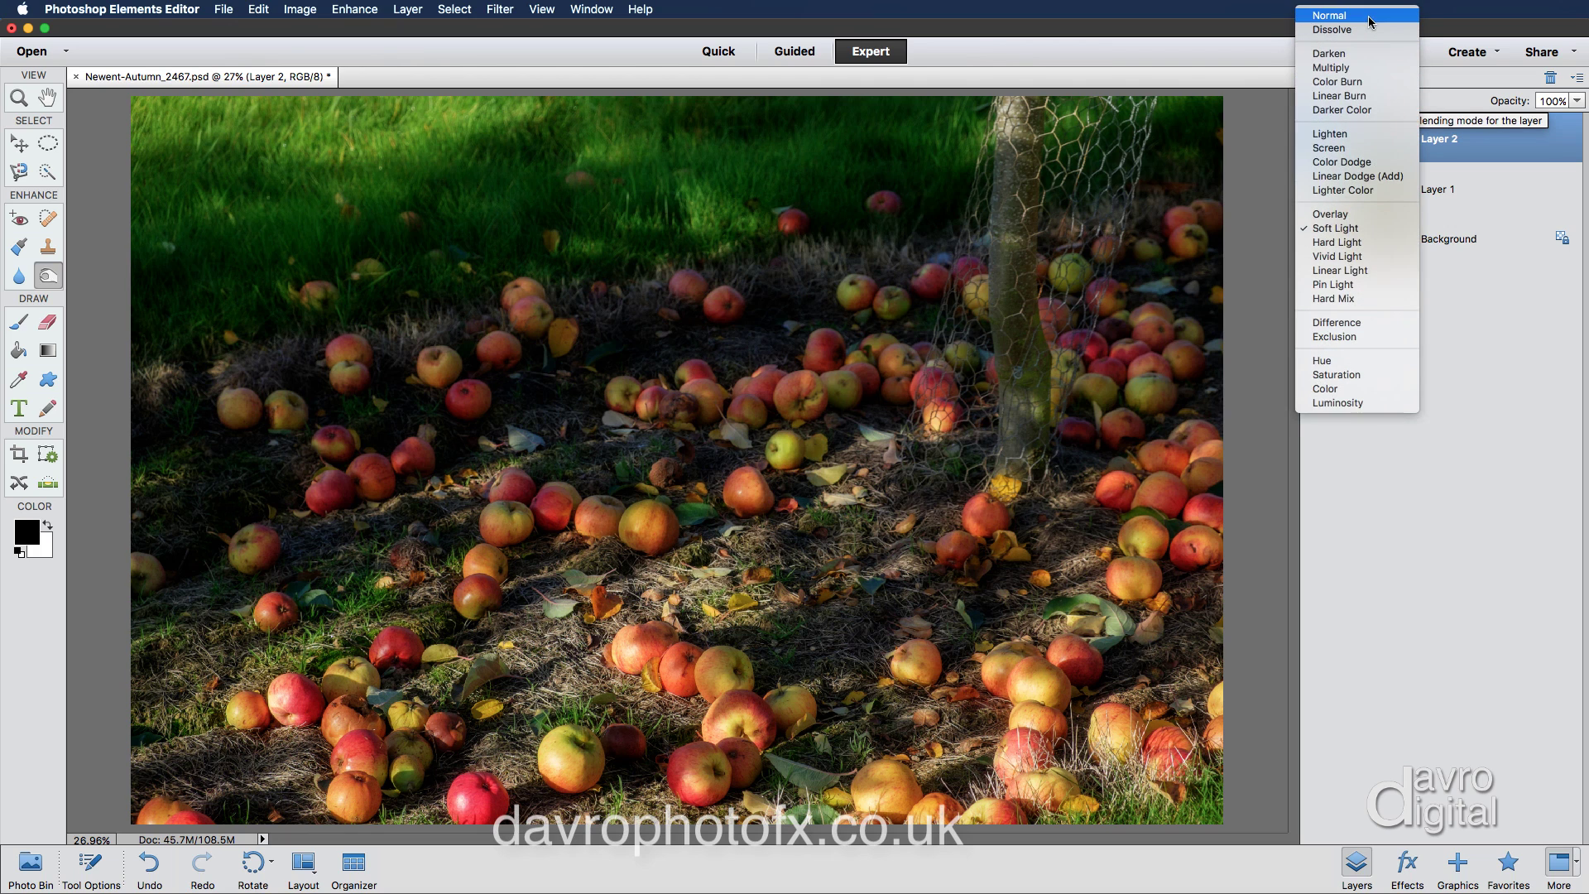
click(1370, 17)
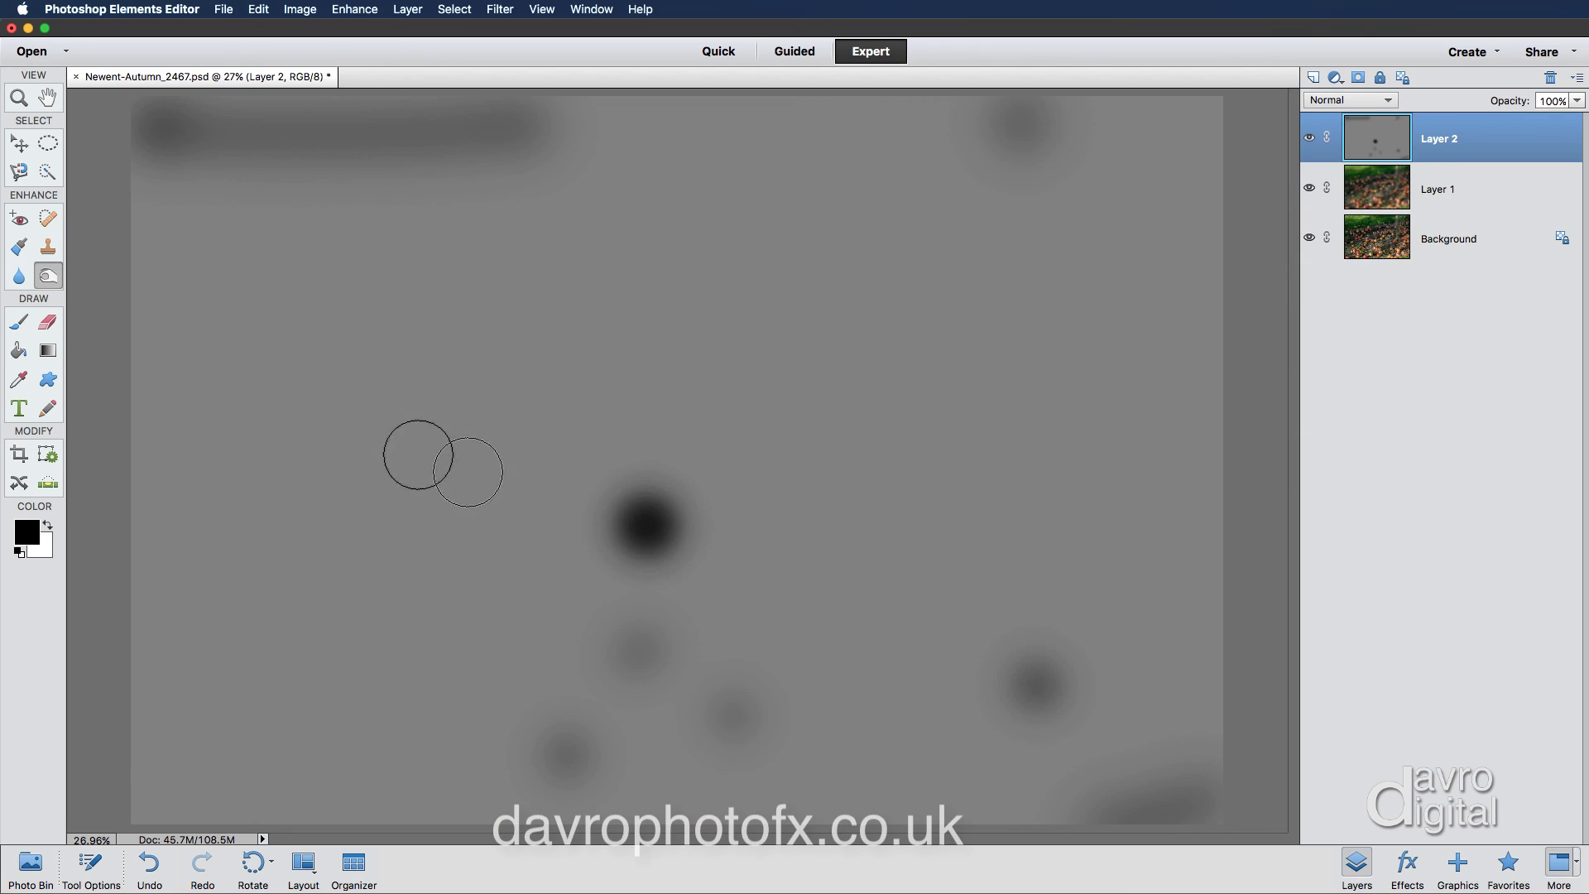
click(20, 325)
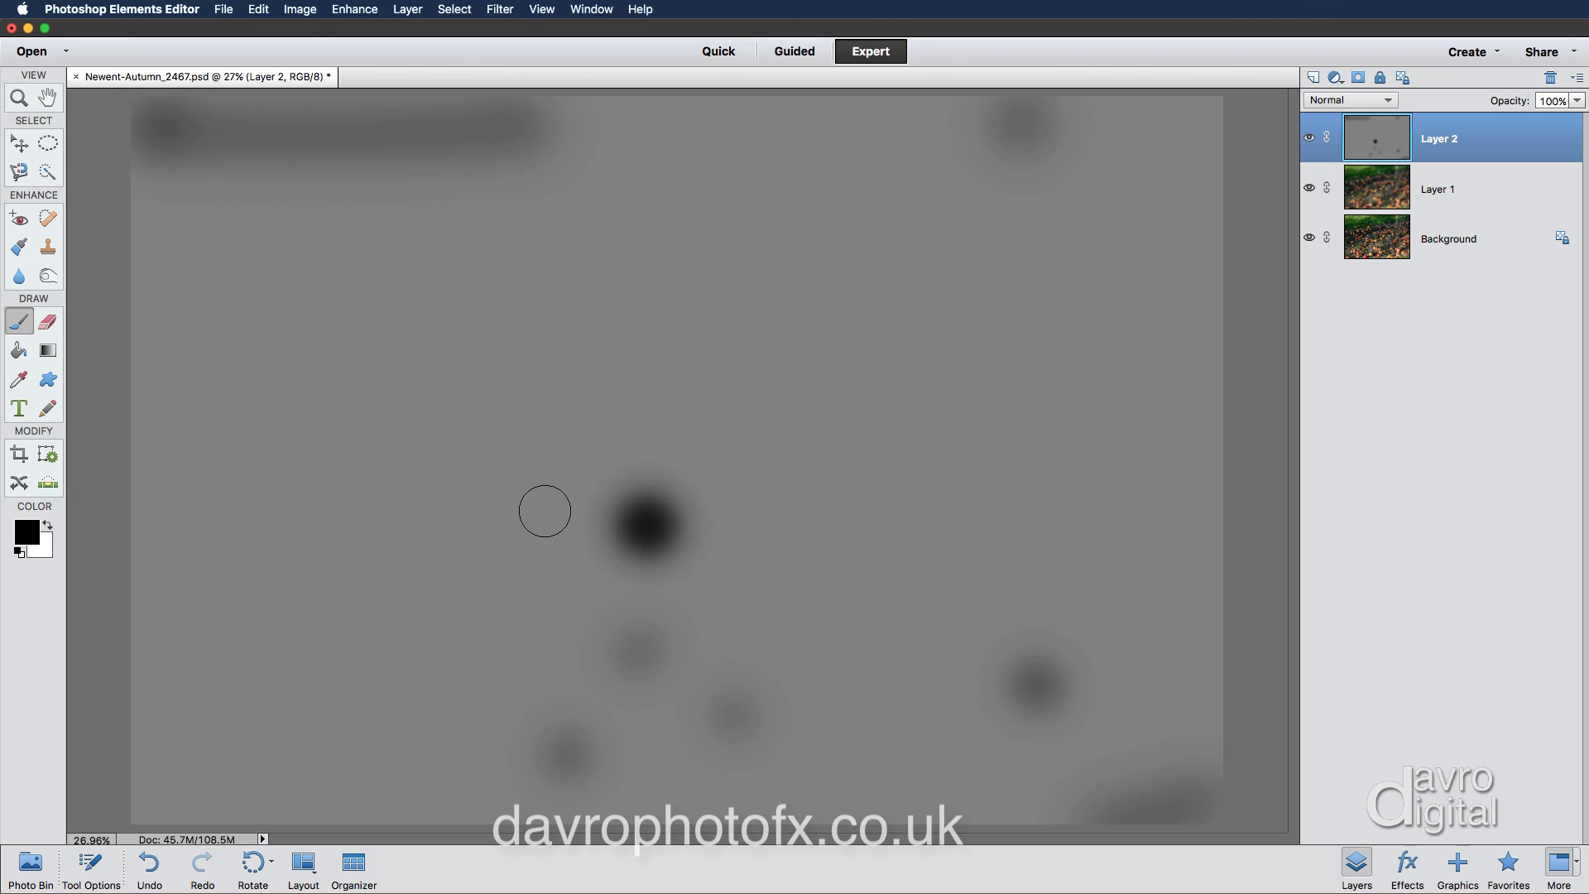
alt+click(545, 511)
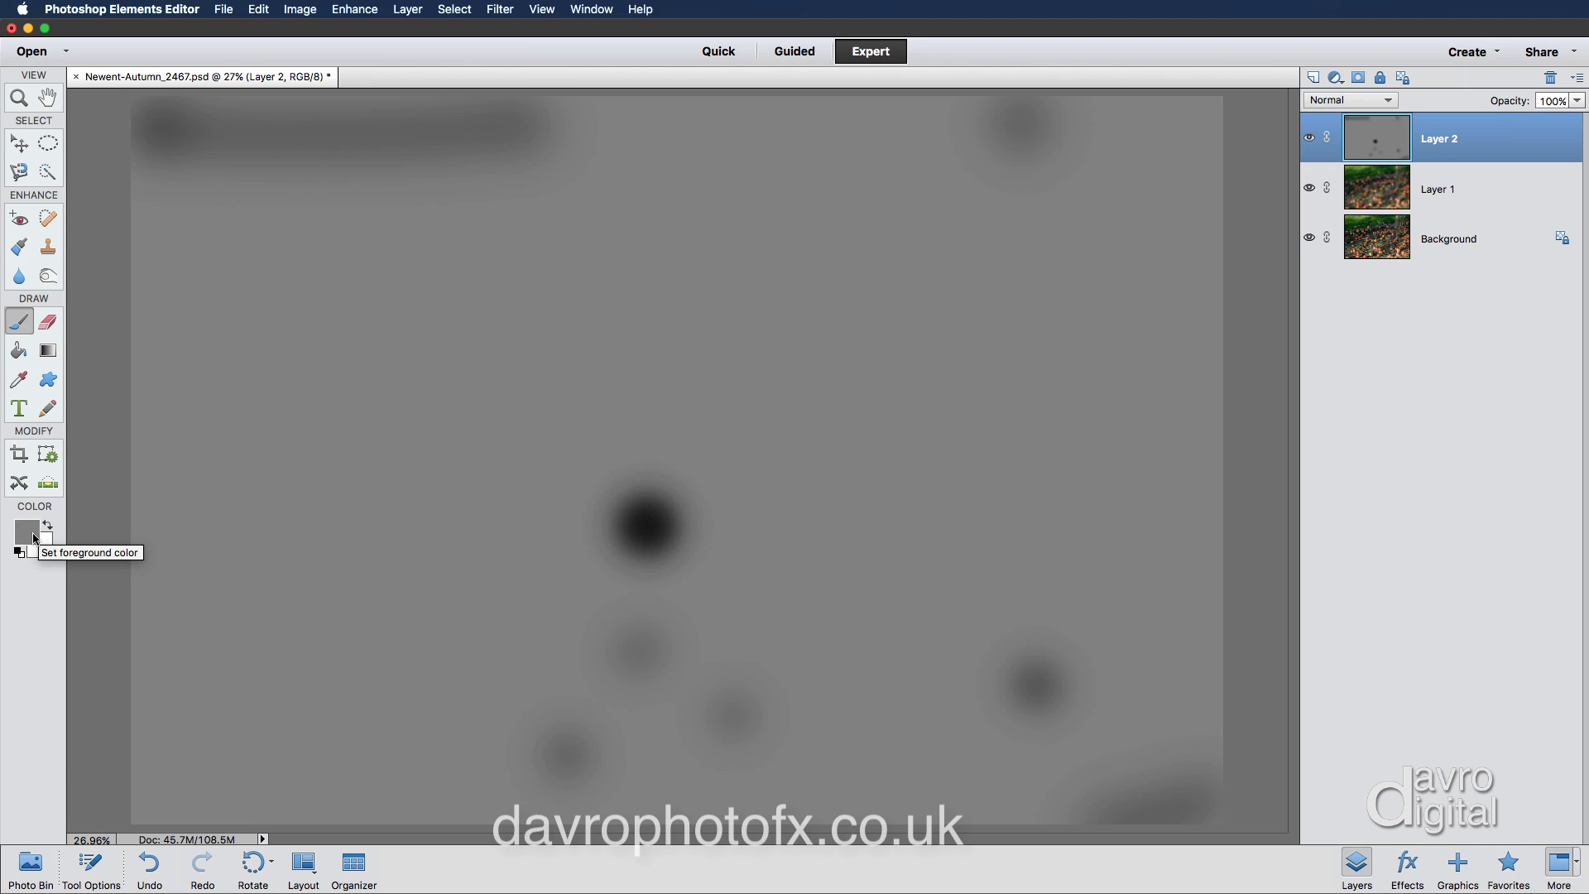
mouse_move(671, 499)
mouse_down()
mouse_move(637, 499)
mouse_move(653, 550)
mouse_move(667, 510)
mouse_move(649, 558)
mouse_move(670, 497)
mouse_move(610, 508)
mouse_up()
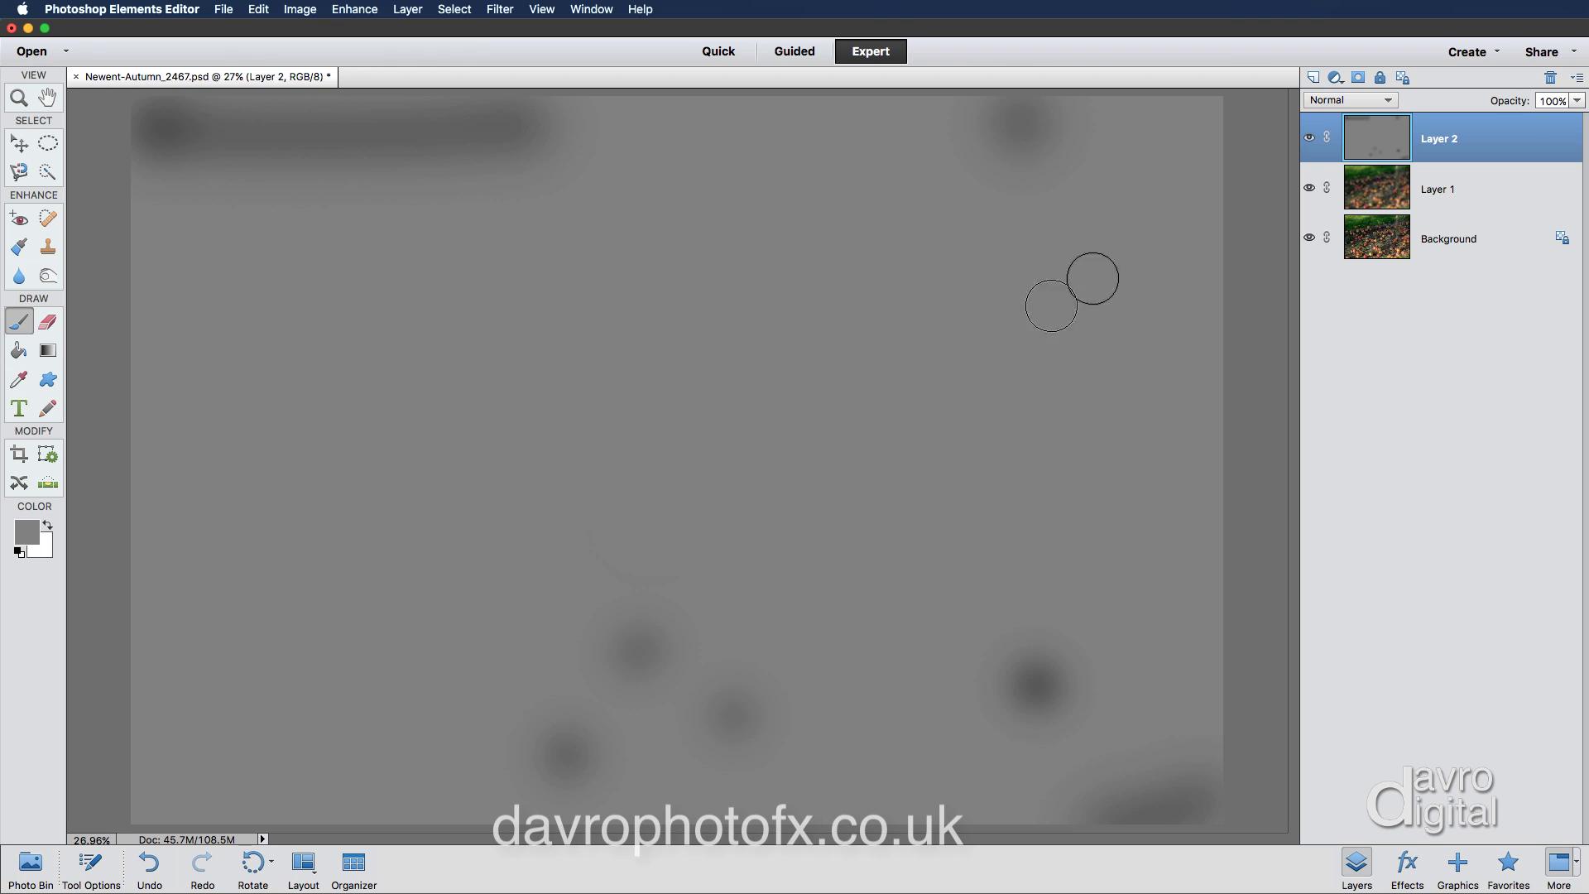
click(1350, 101)
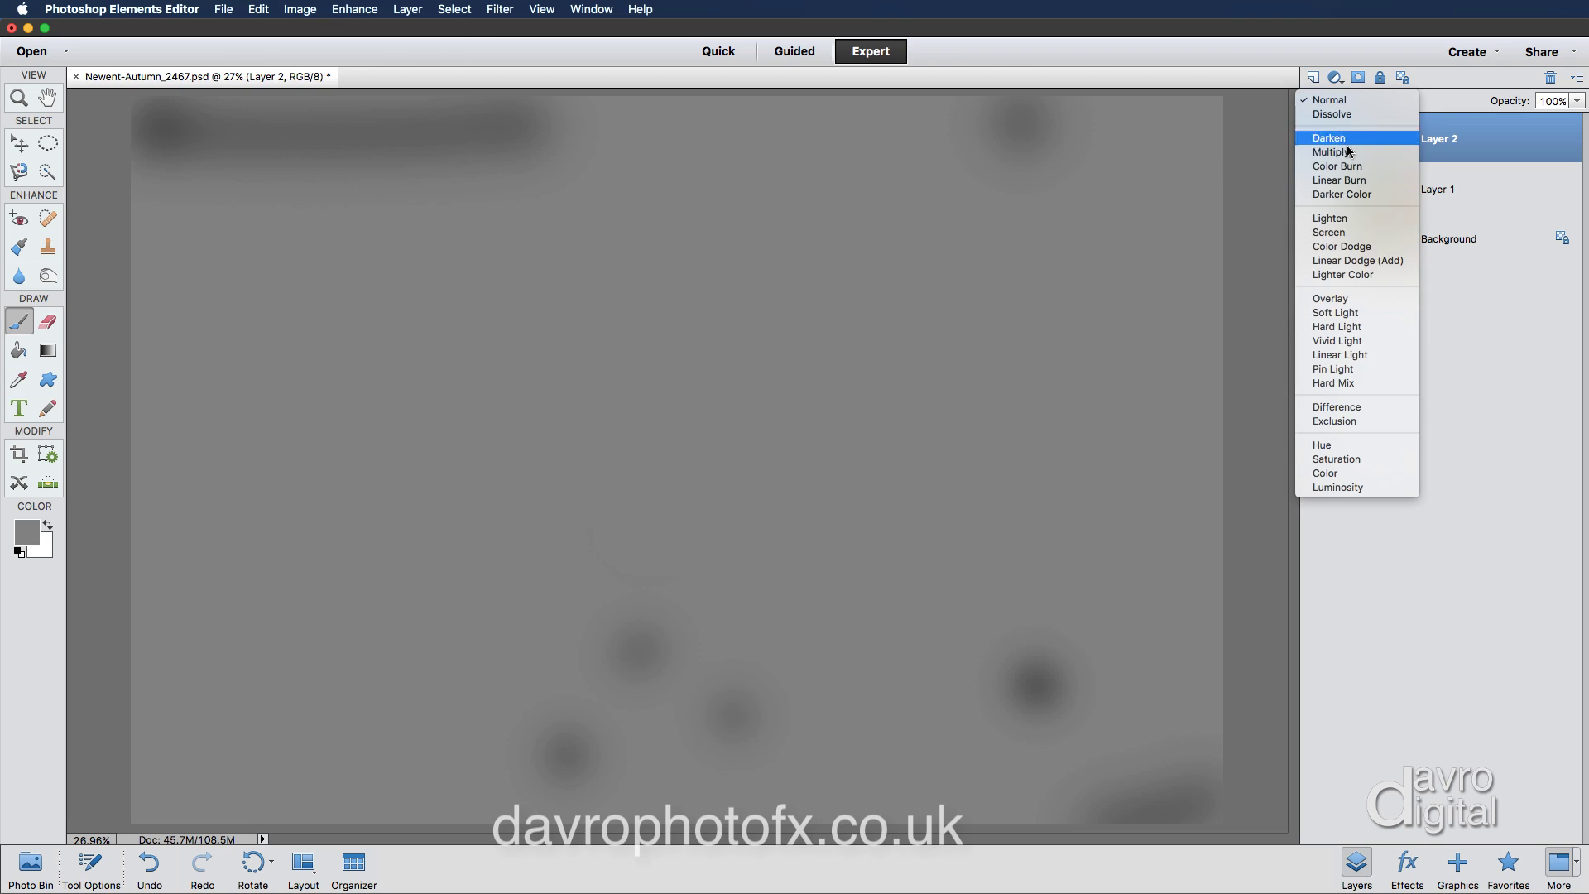
Return Layer 2 to Soft Light and dodge apples on the left side and right of the trunk.
click(1358, 314)
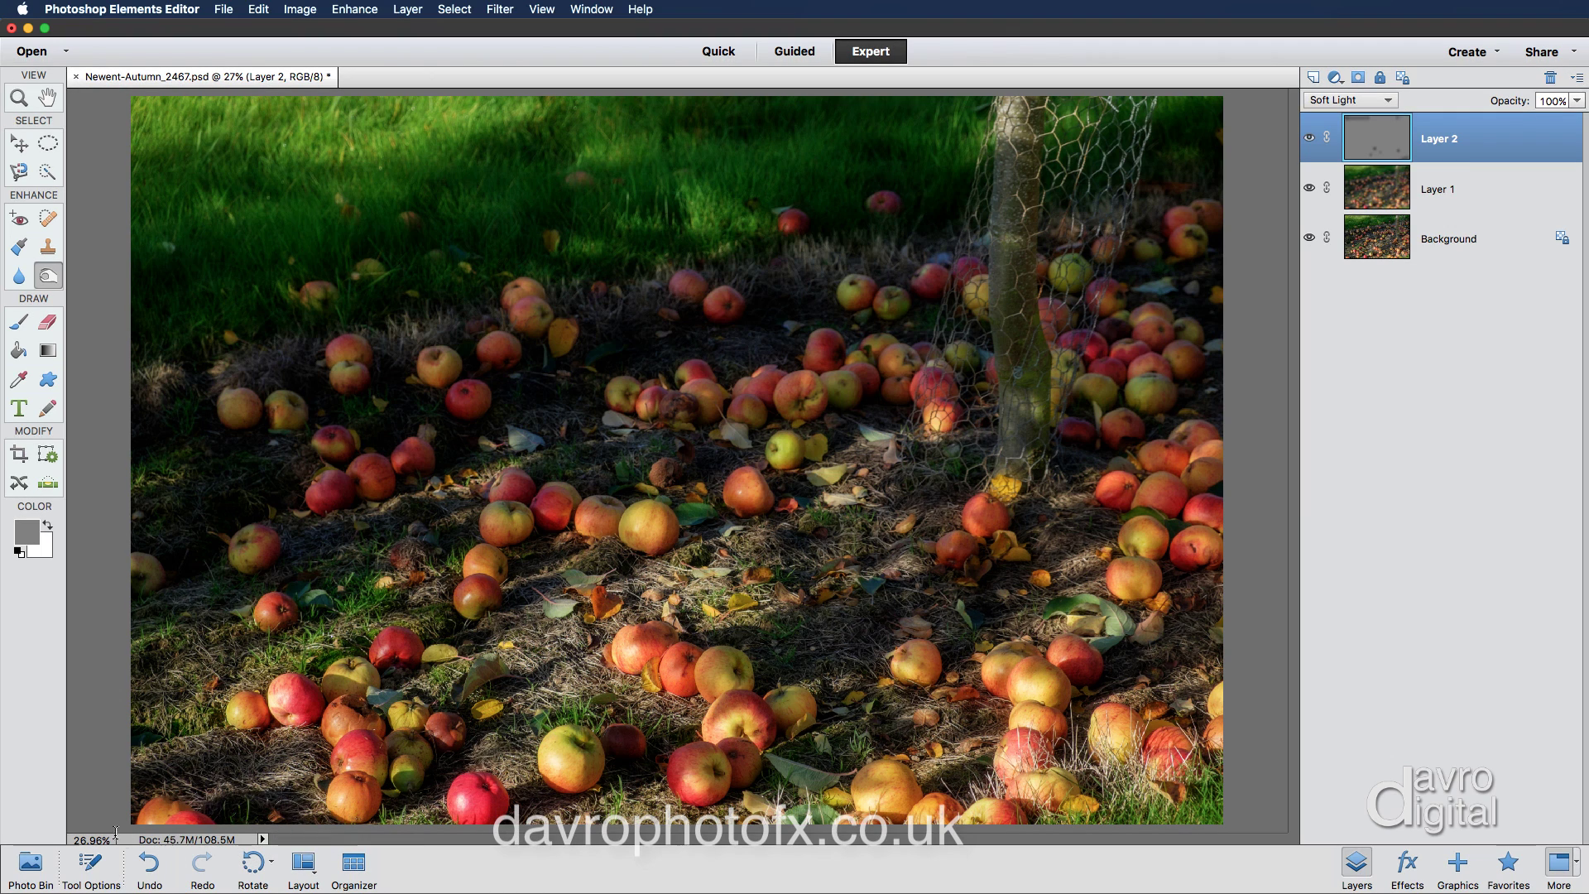
click(88, 865)
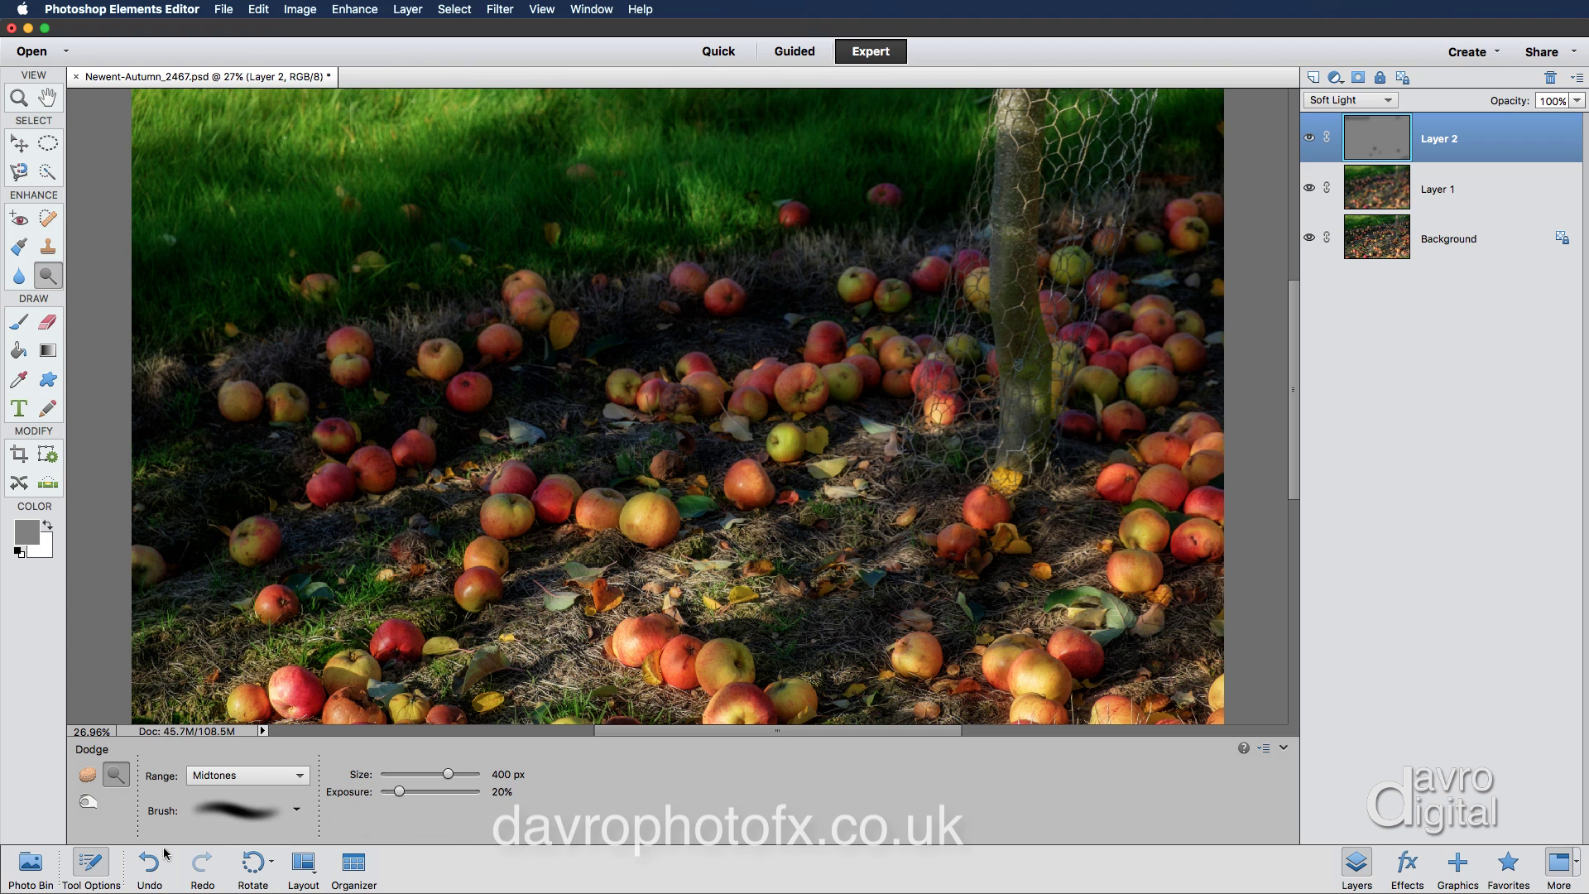
click(91, 865)
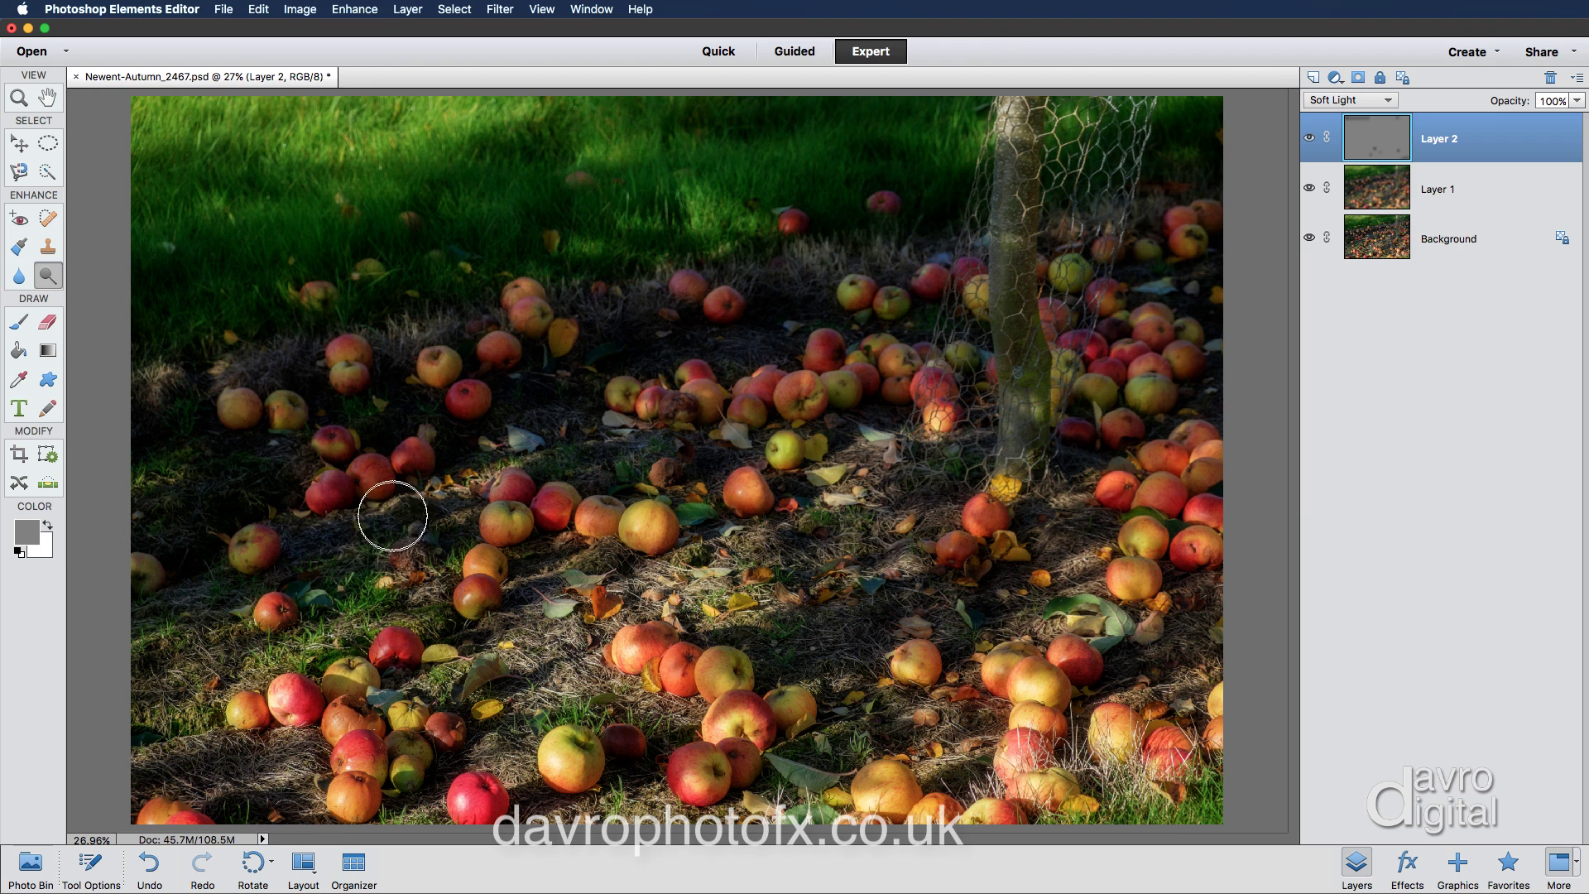
mouse_move(399, 473)
mouse_down()
mouse_move(337, 486)
mouse_move(604, 365)
mouse_move(529, 398)
mouse_move(465, 389)
mouse_move(600, 405)
mouse_move(788, 386)
mouse_up()
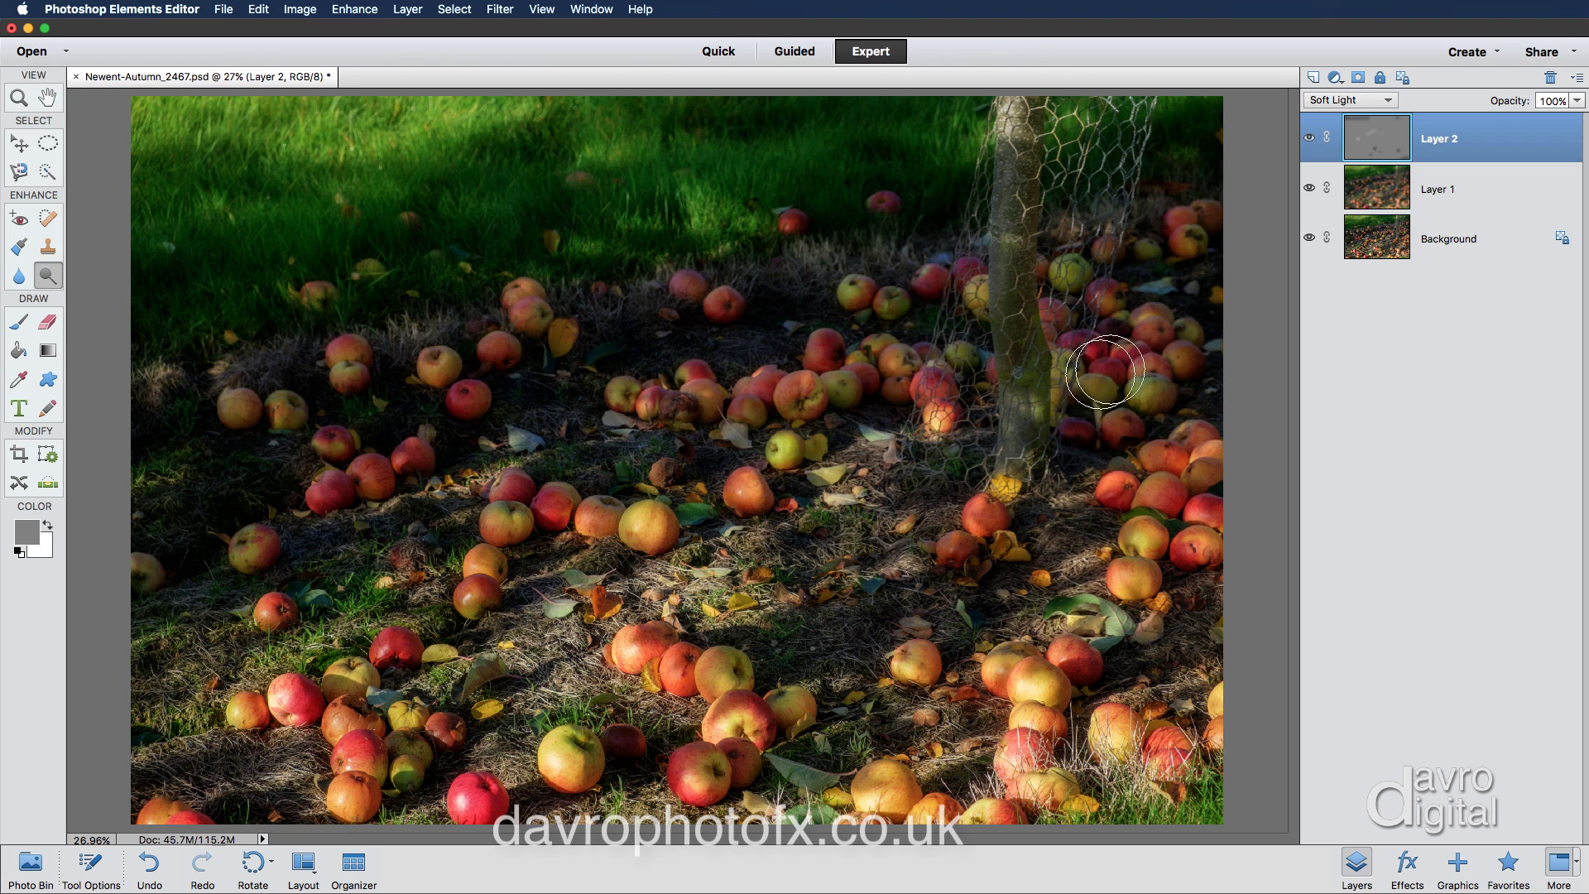
mouse_move(1117, 370)
mouse_down()
mouse_move(1130, 369)
mouse_move(1106, 362)
mouse_up()
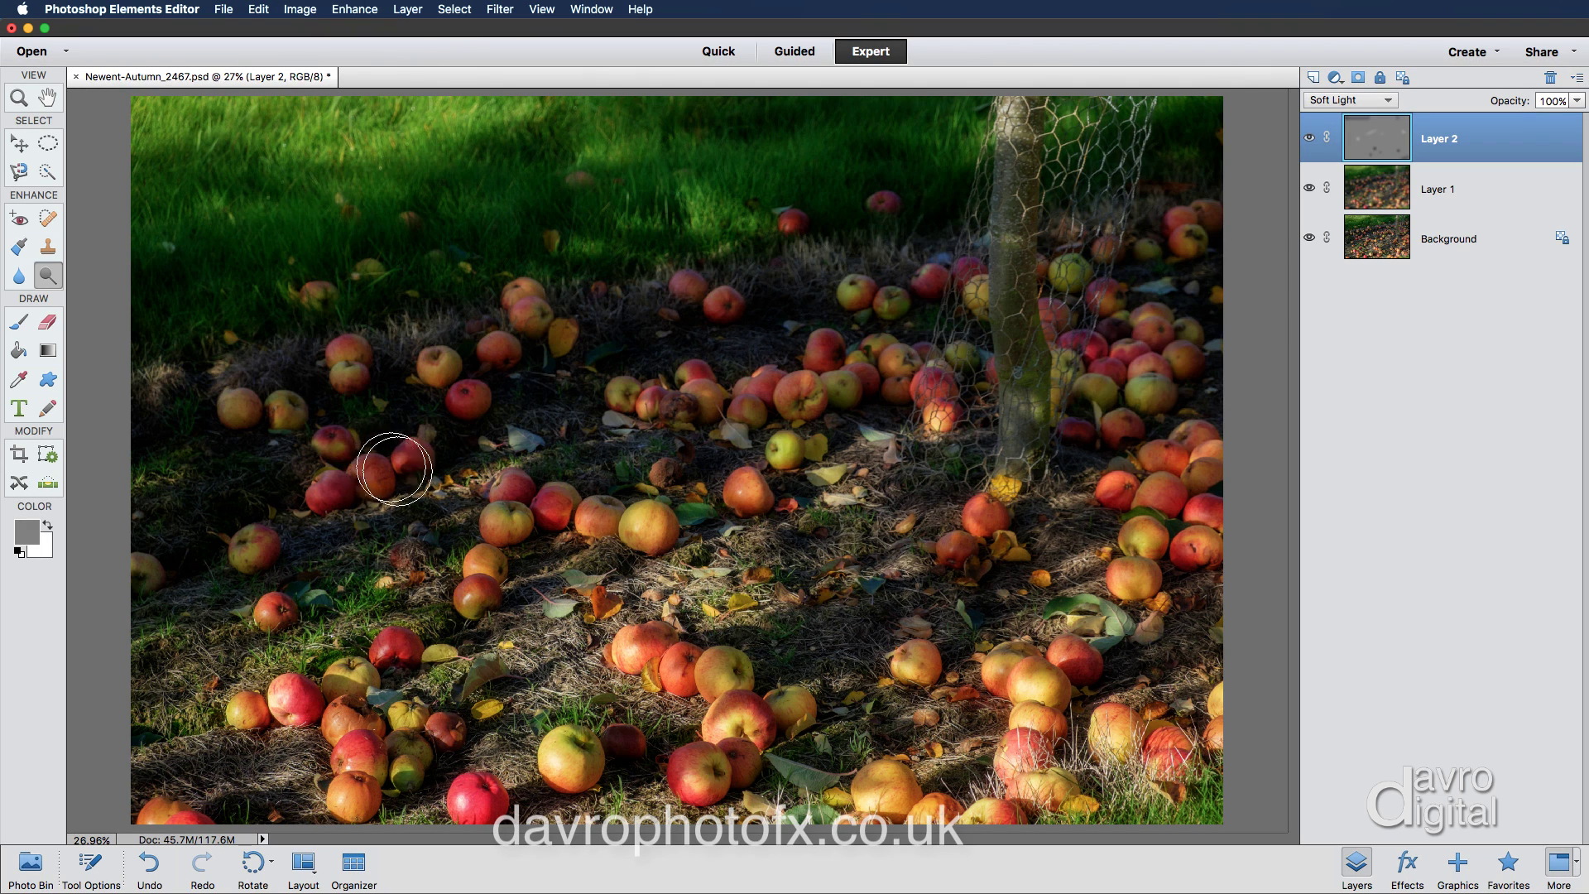
mouse_move(341, 485)
mouse_down()
mouse_move(377, 454)
mouse_move(348, 468)
mouse_up()
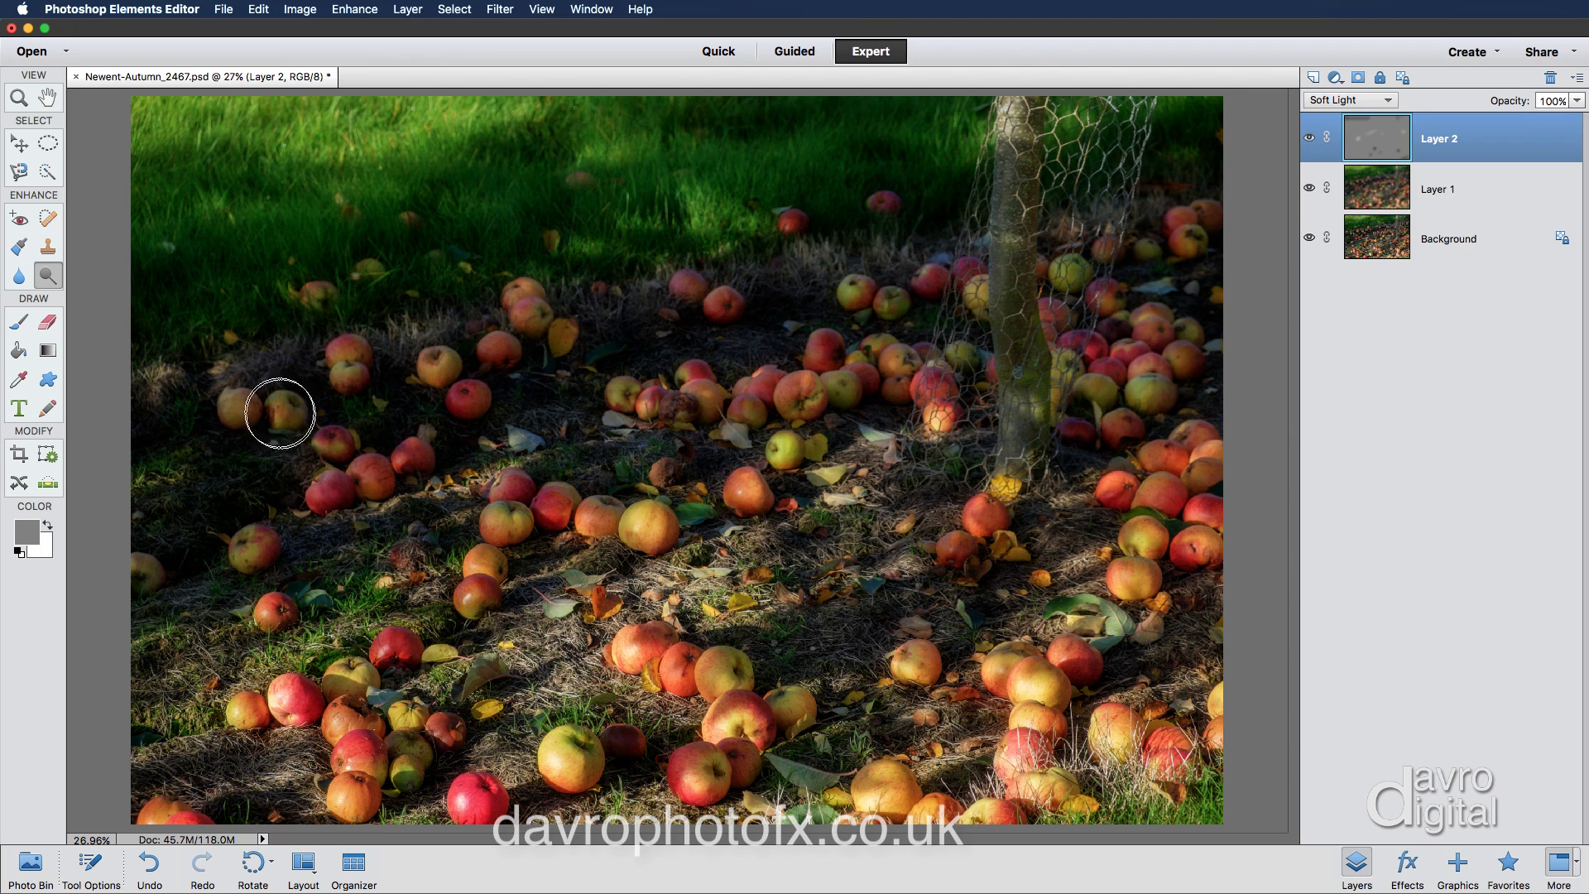
mouse_move(257, 415)
mouse_down()
mouse_move(241, 408)
mouse_move(326, 390)
mouse_up()
Lightly brighten the apples near the upper centre and toggle Layer 2 to compare.
click(345, 365)
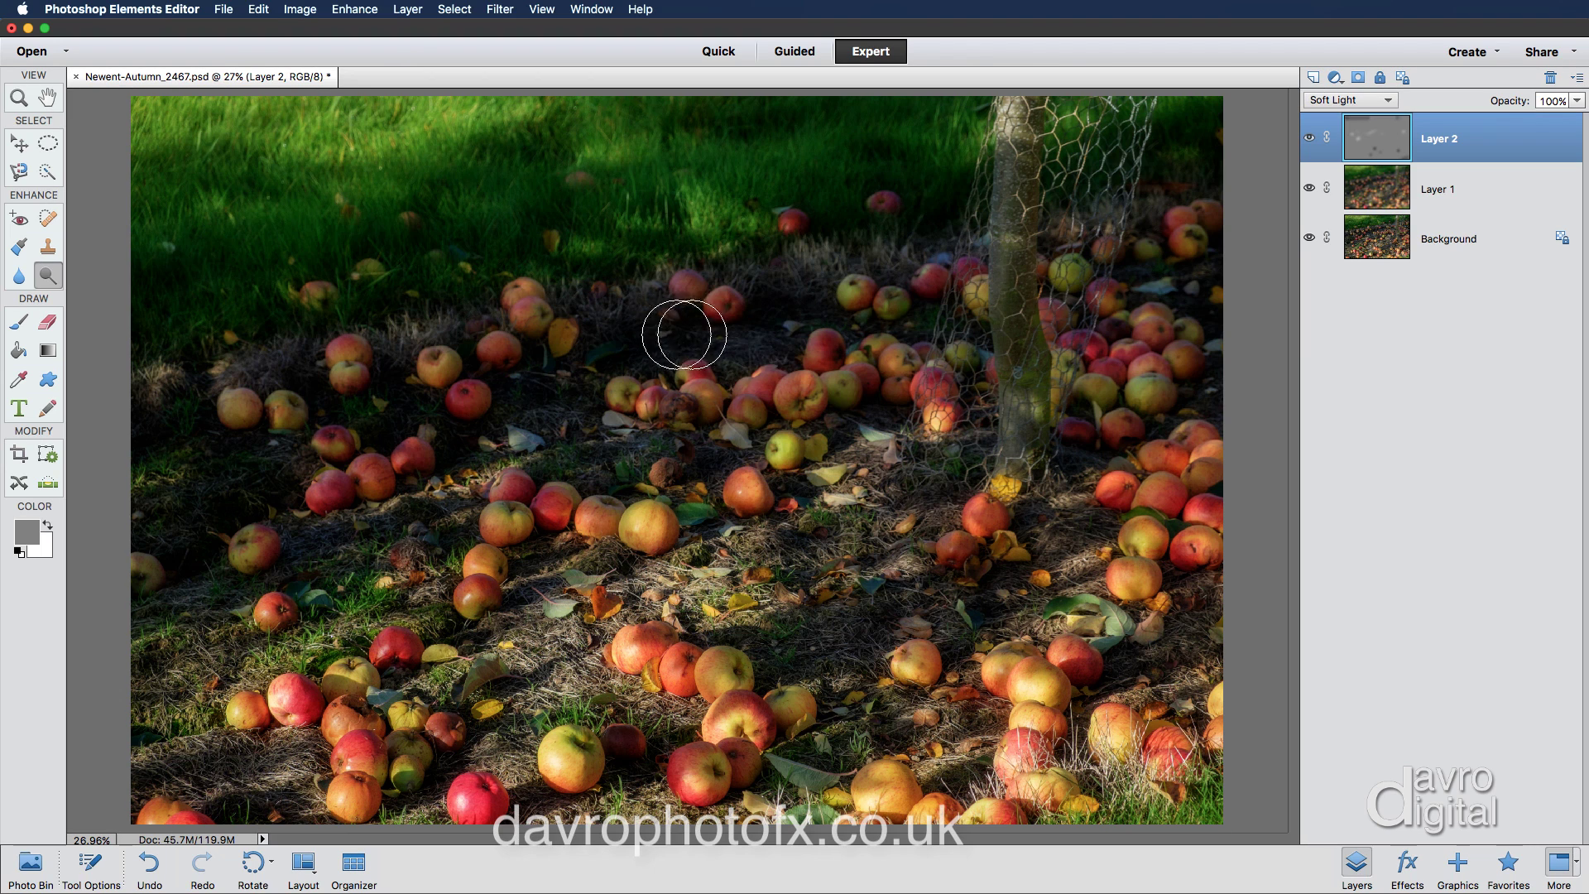
mouse_move(674, 336)
mouse_down()
mouse_move(625, 341)
mouse_move(784, 329)
mouse_move(621, 352)
mouse_up()
click(1316, 138)
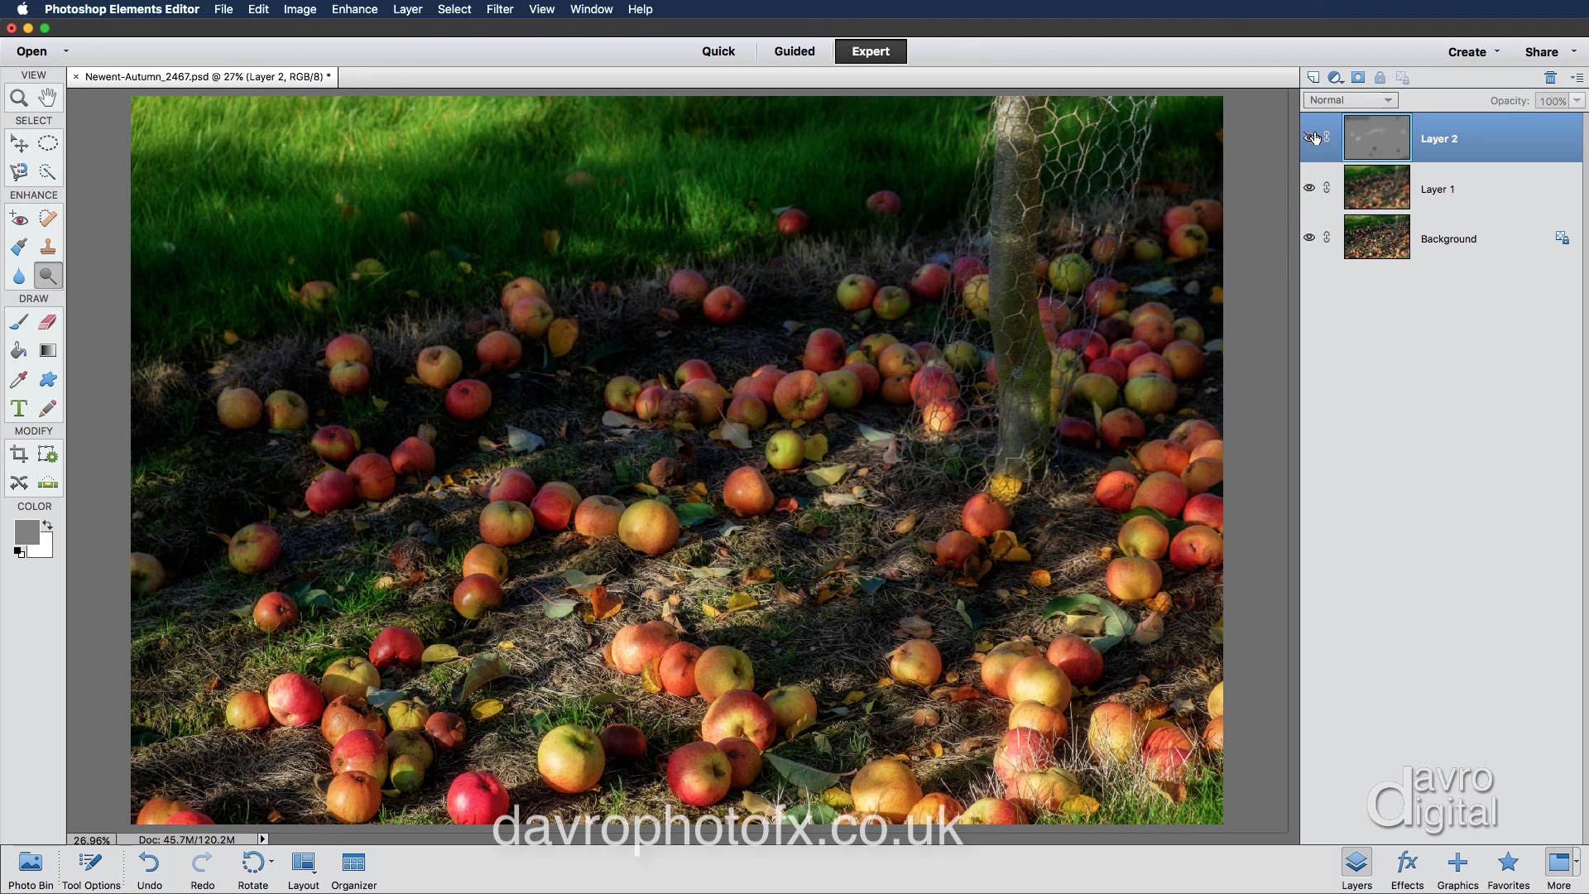
click(1316, 139)
click(1316, 138)
click(1316, 138)
click(1316, 138)
Draw a large elliptical marquee over the apples and nudge it slightly right.
click(1317, 138)
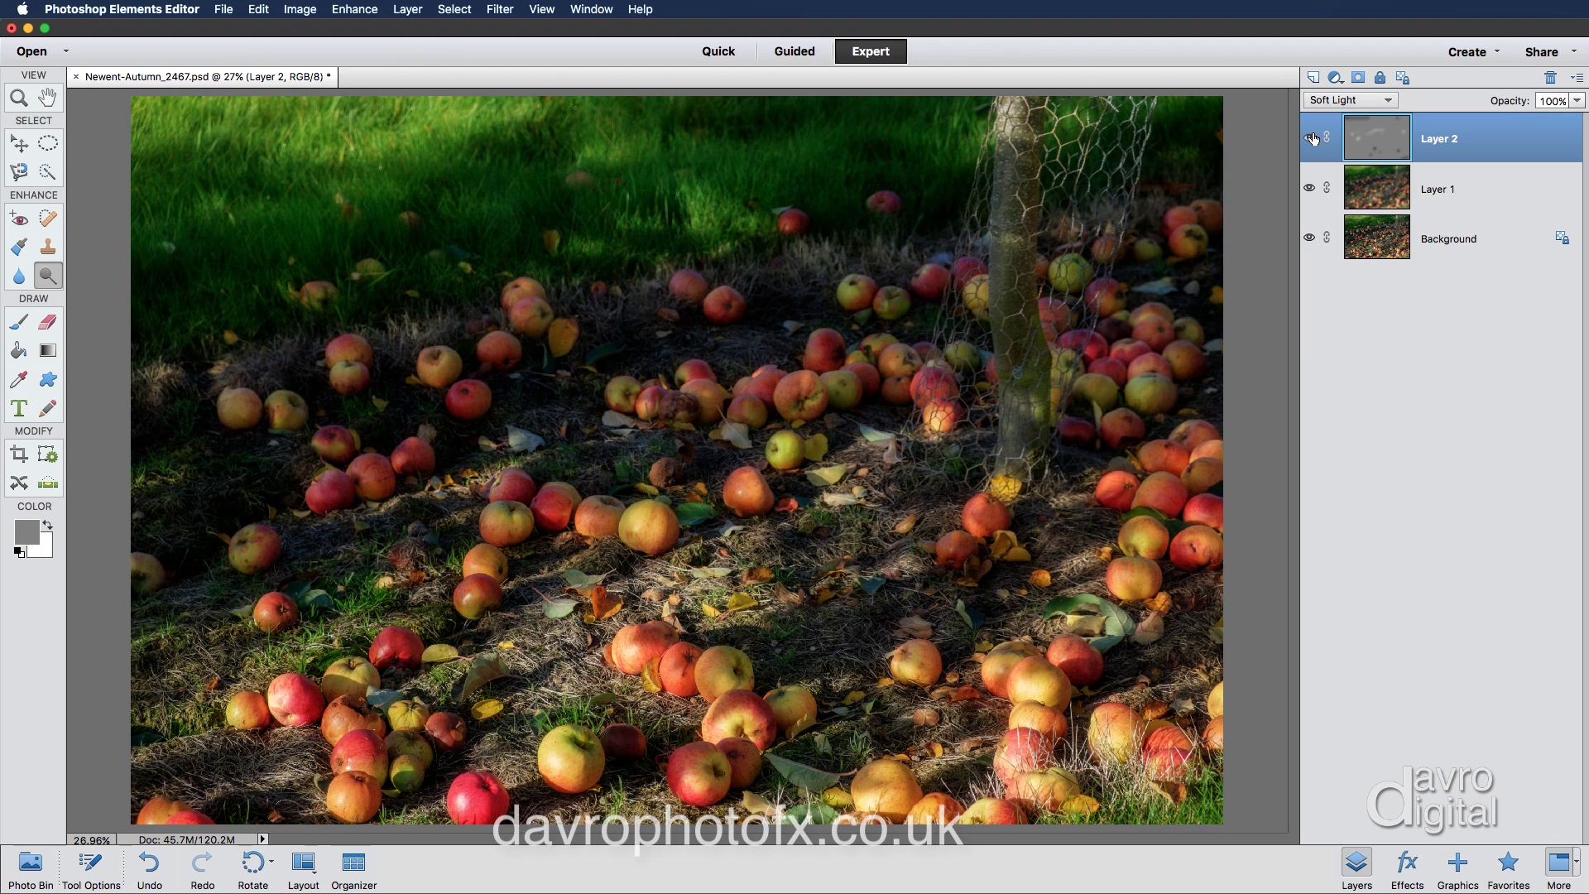
click(50, 143)
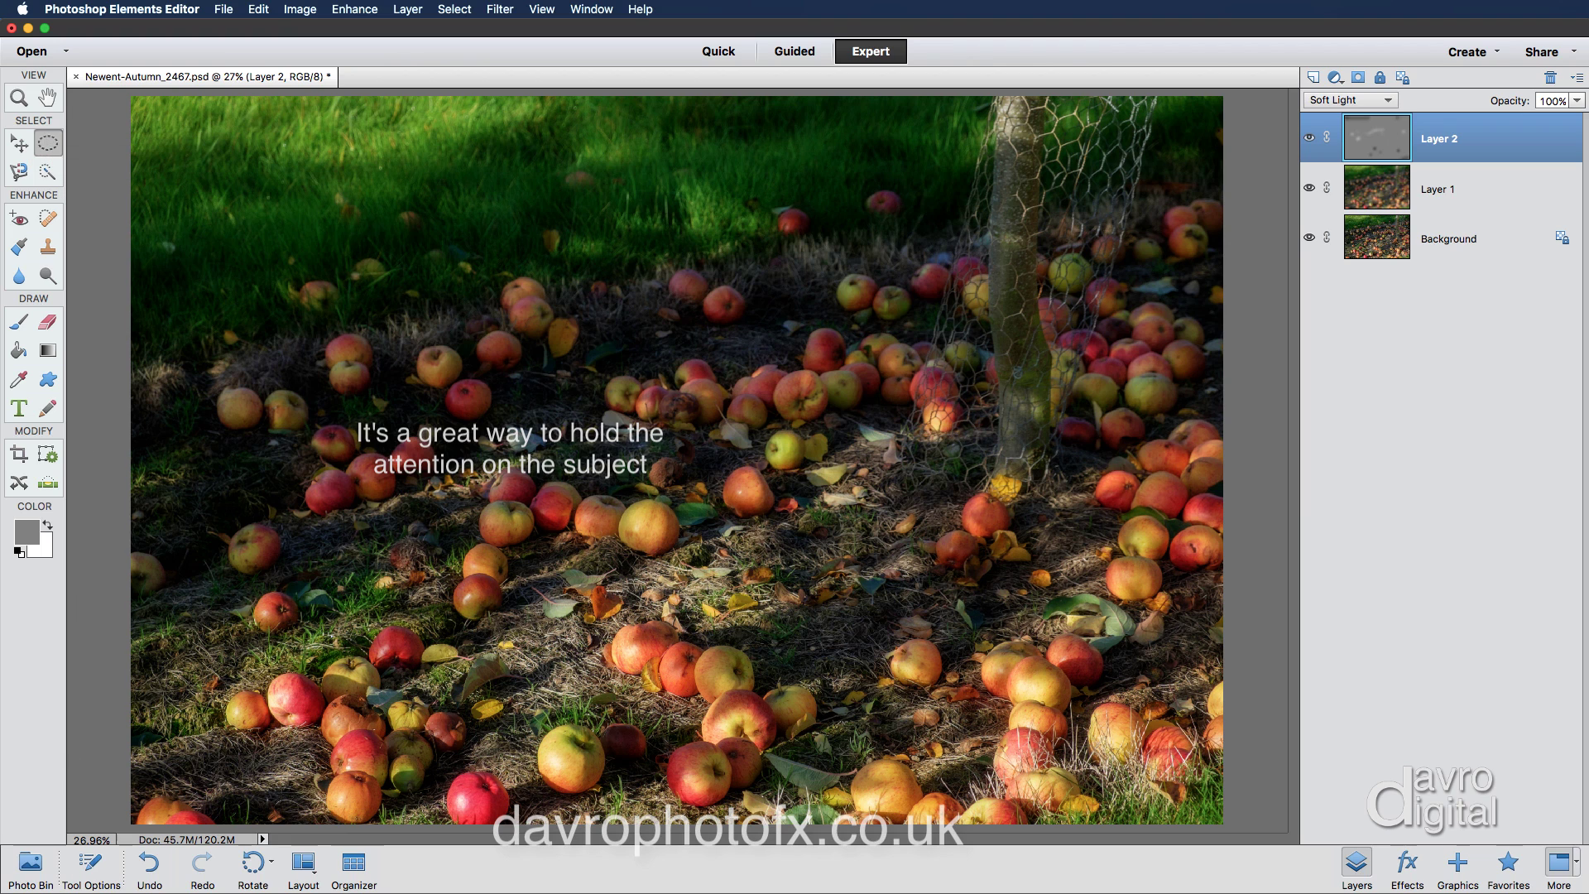
click(90, 869)
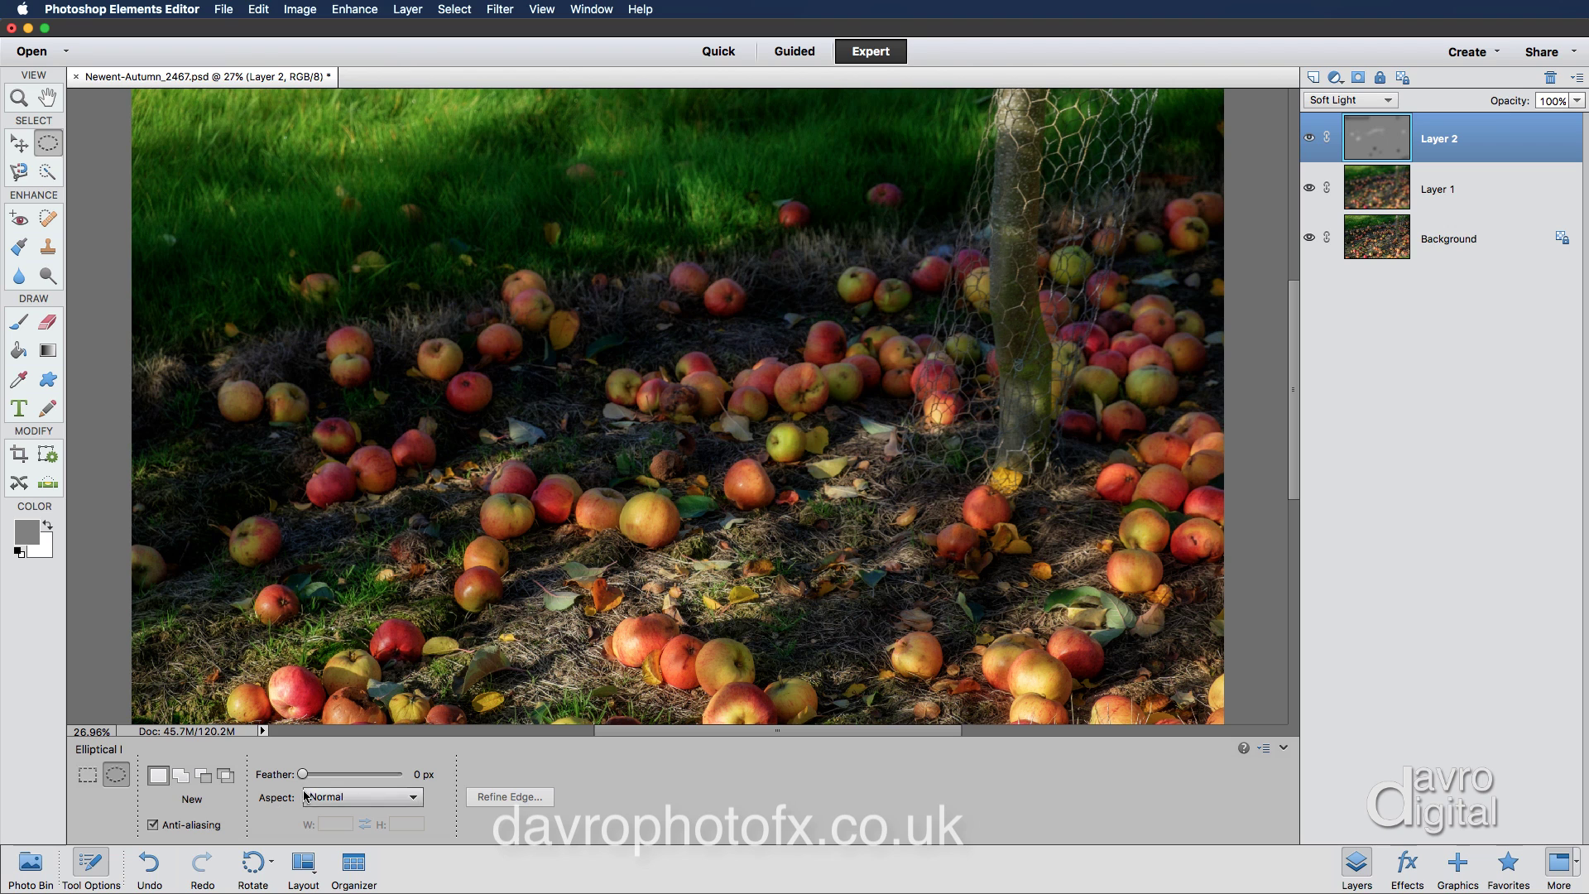
click(92, 865)
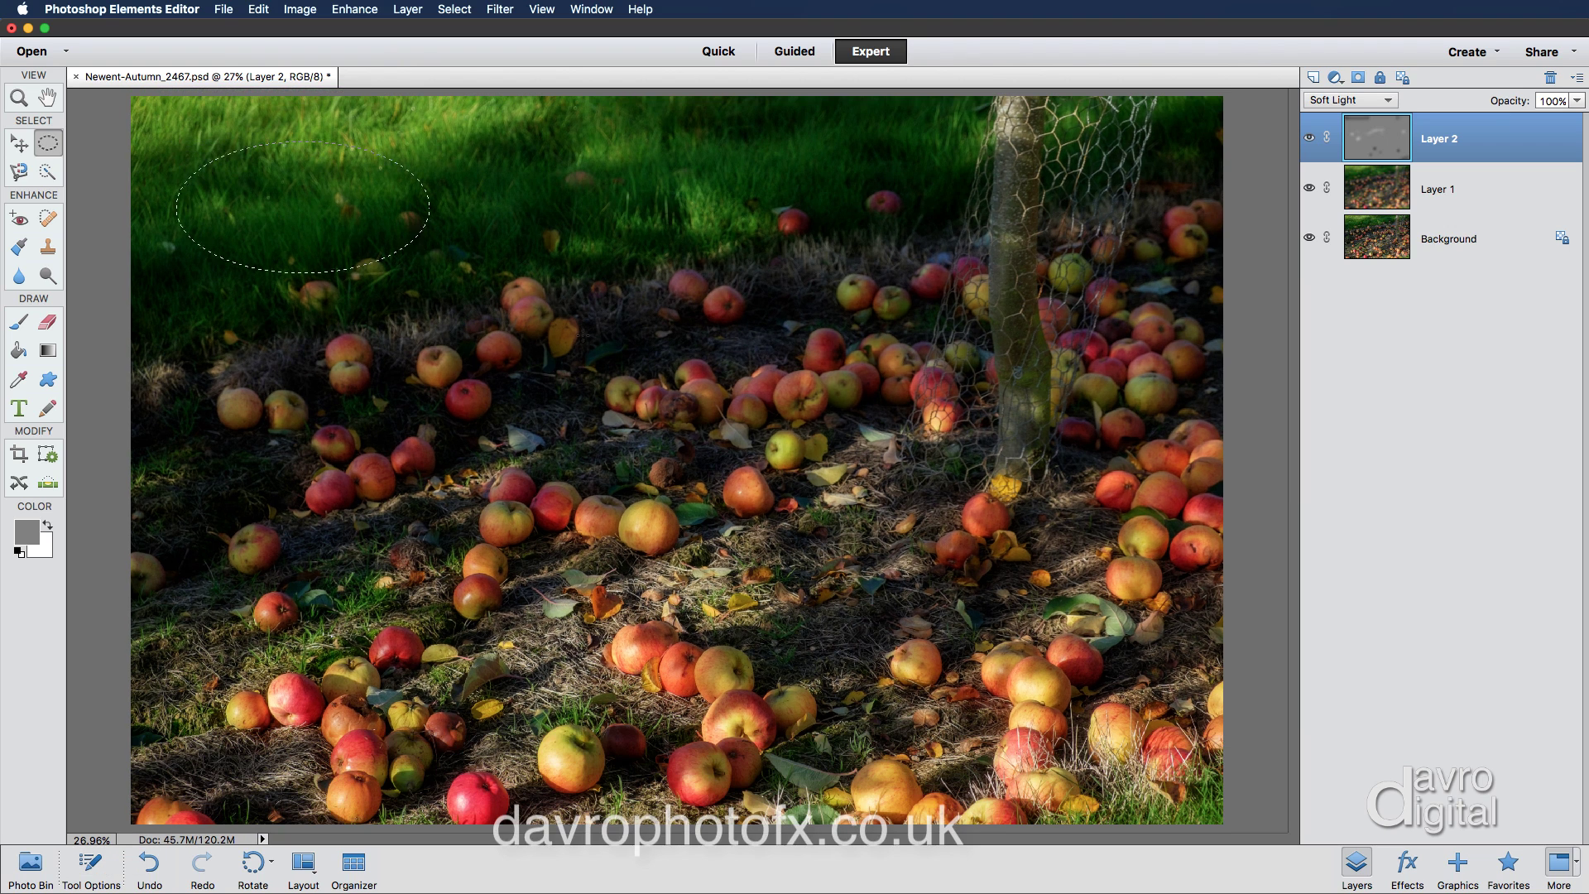
drag(632, 354, 1188, 782)
drag(584, 375, 586, 379)
Add a Hue/Saturation adjustment layer, invert its mask, and set Lightness to -100.
click(1335, 77)
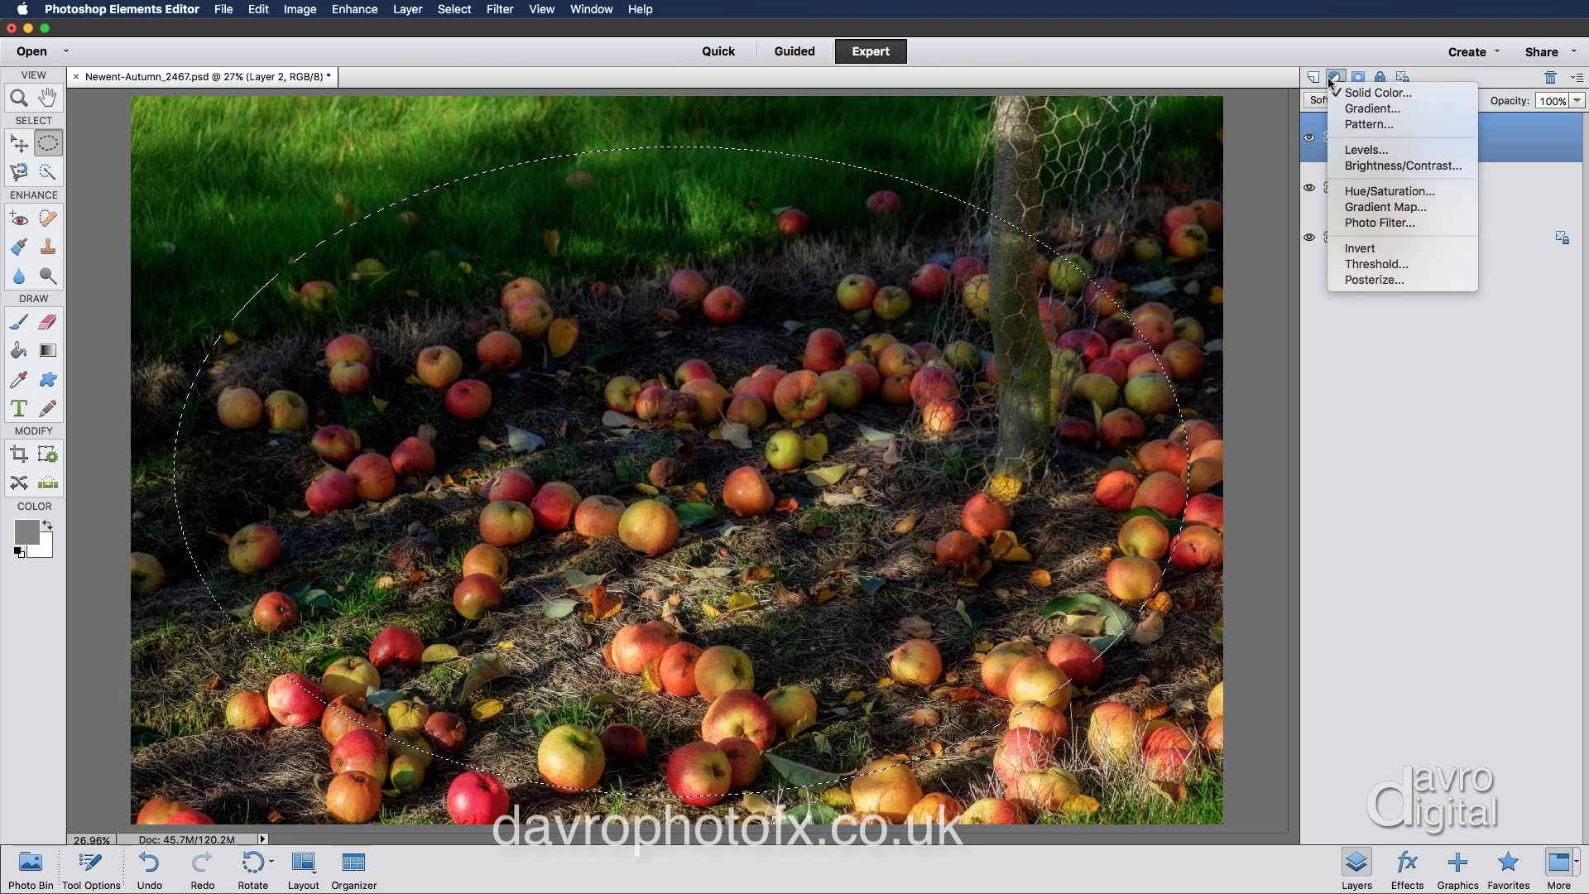
click(1351, 192)
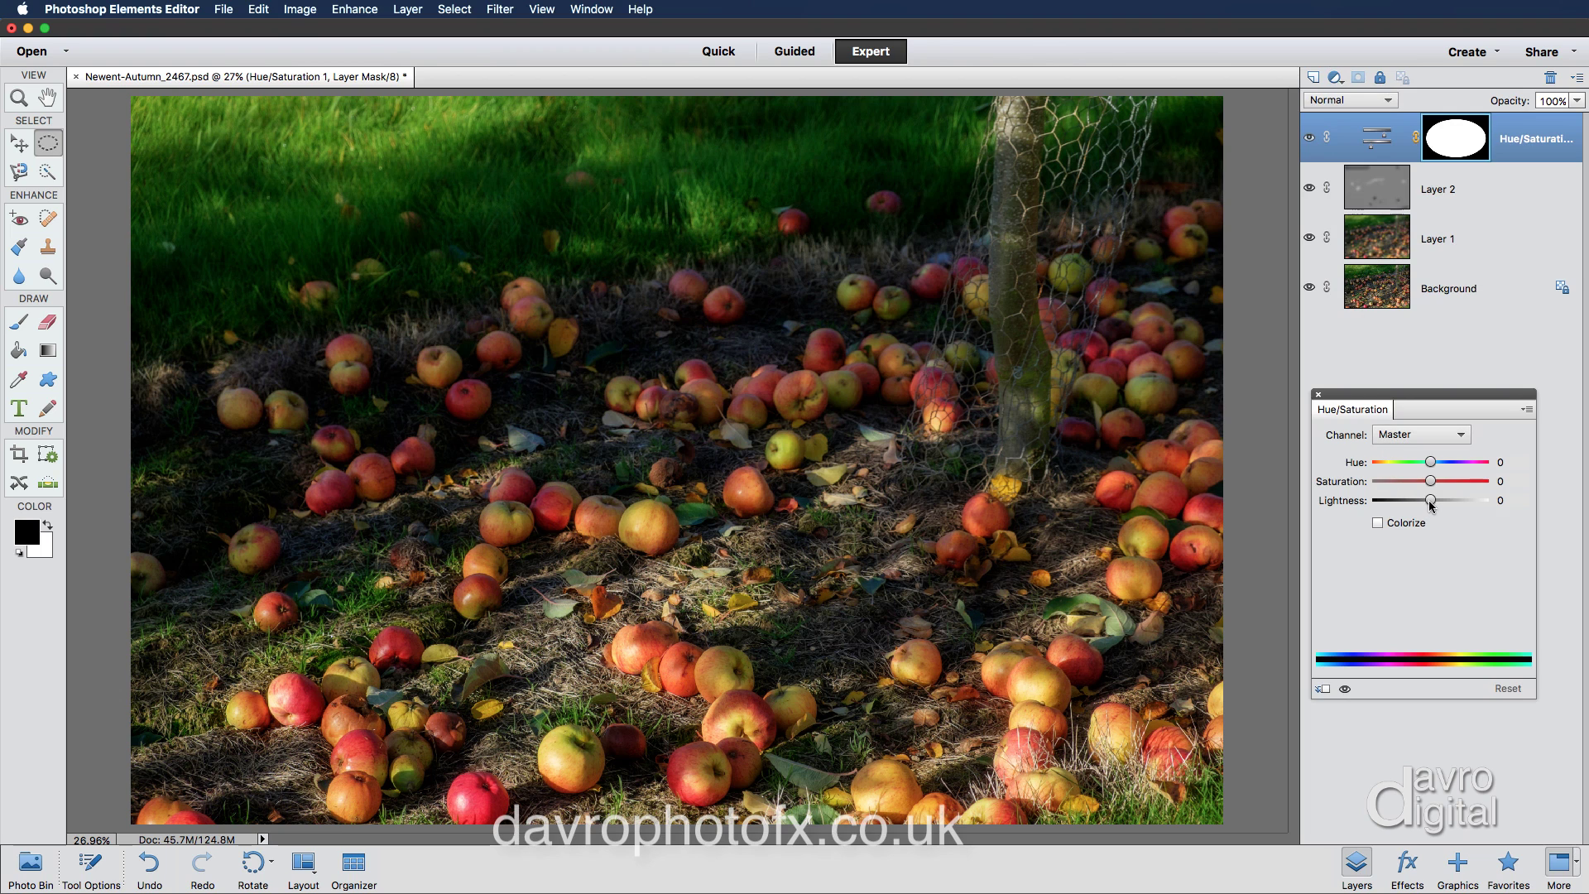
drag(1431, 502, 1408, 502)
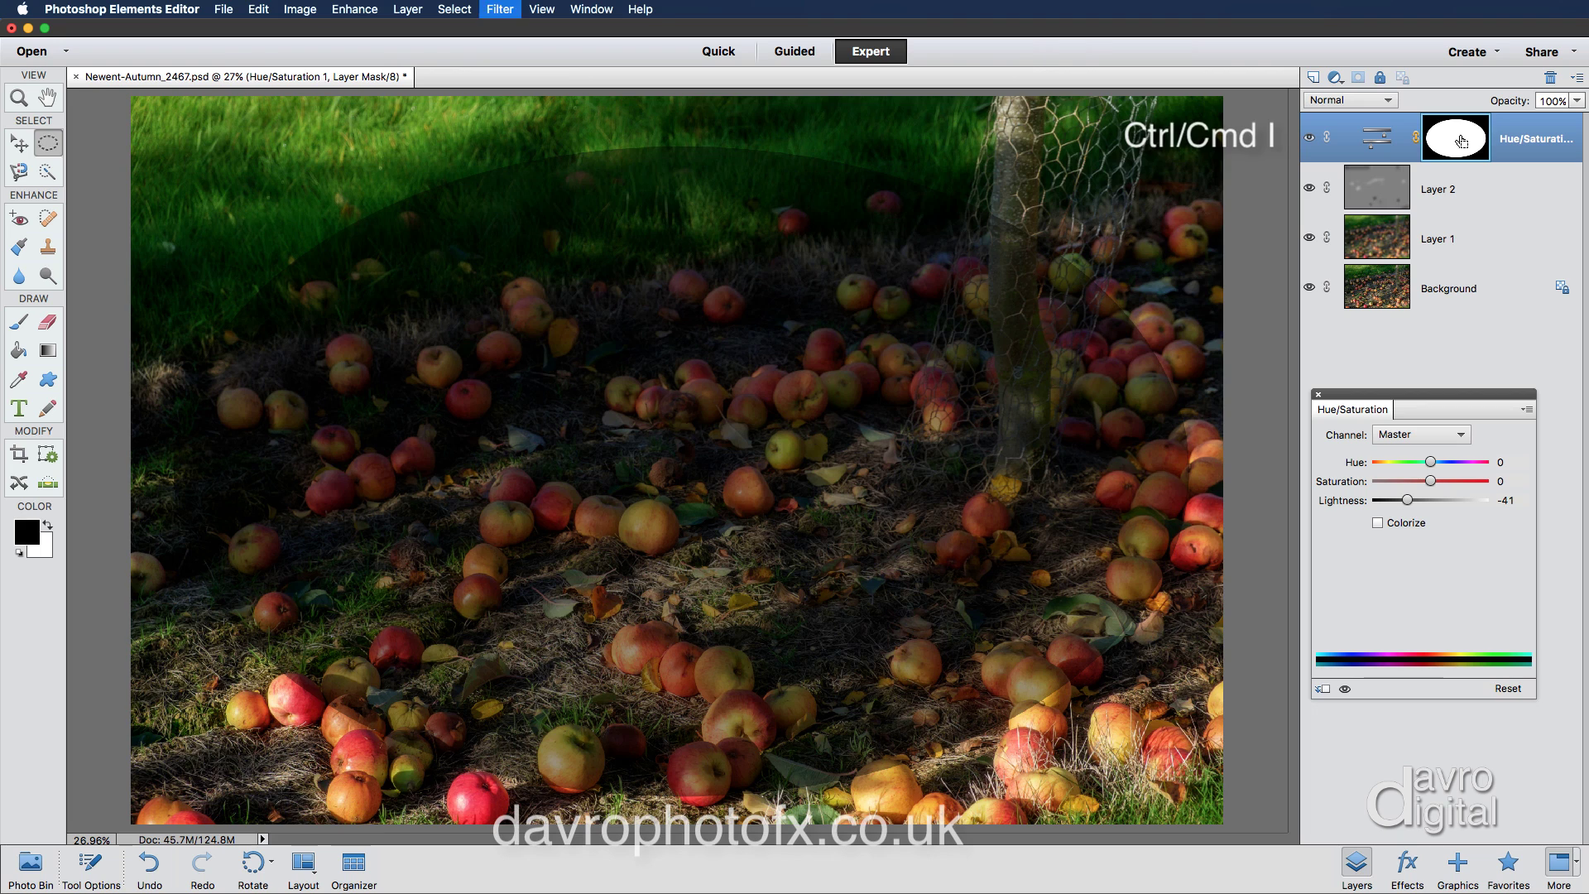
key(super+i)
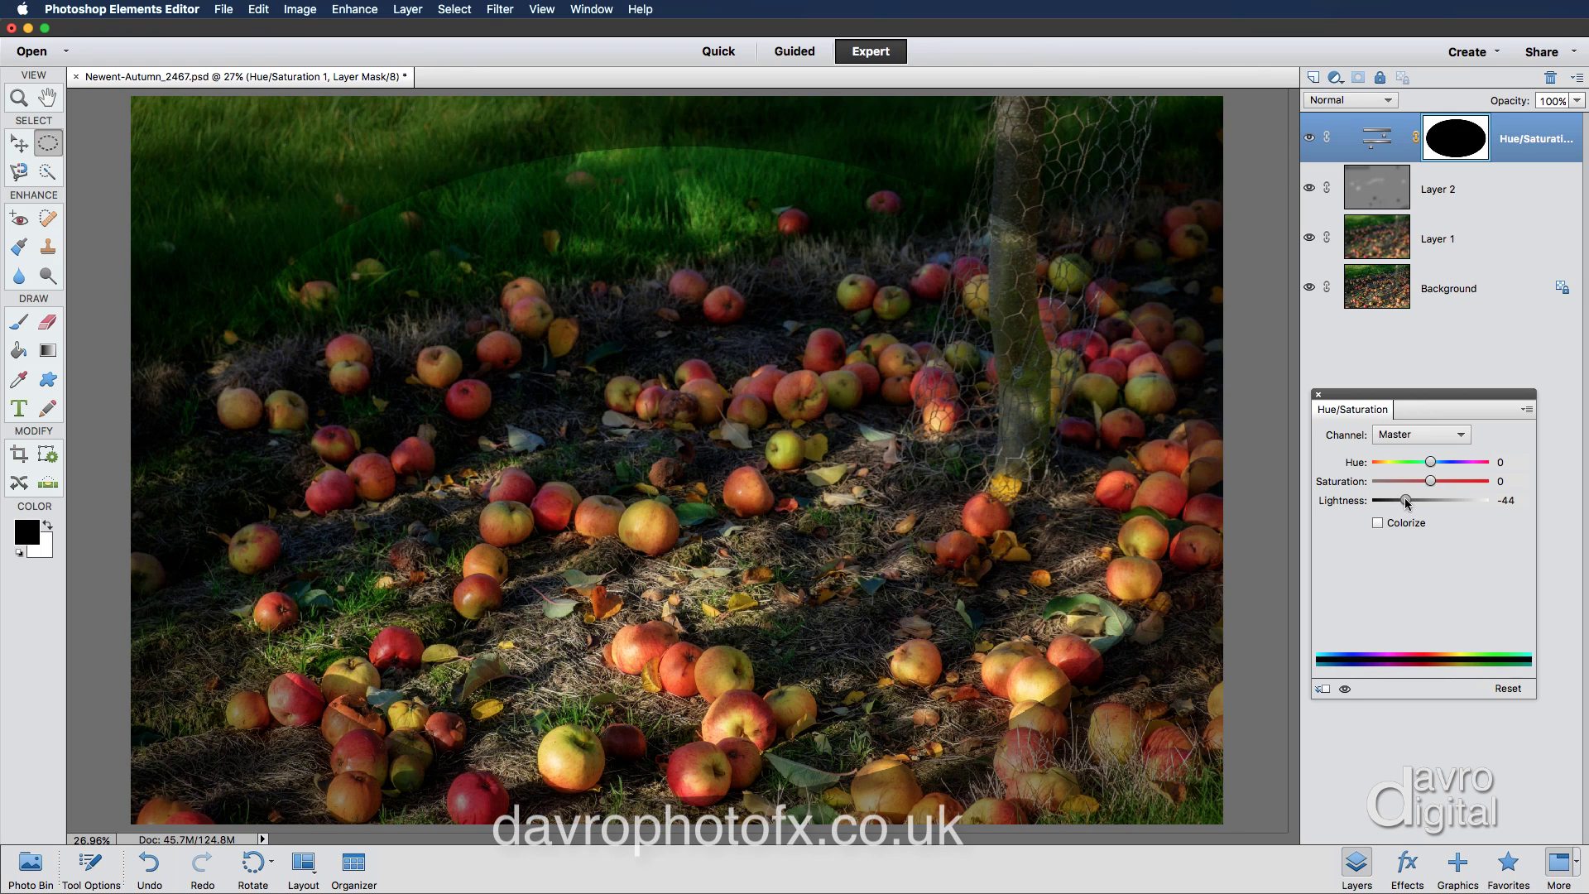
drag(1407, 502, 1375, 502)
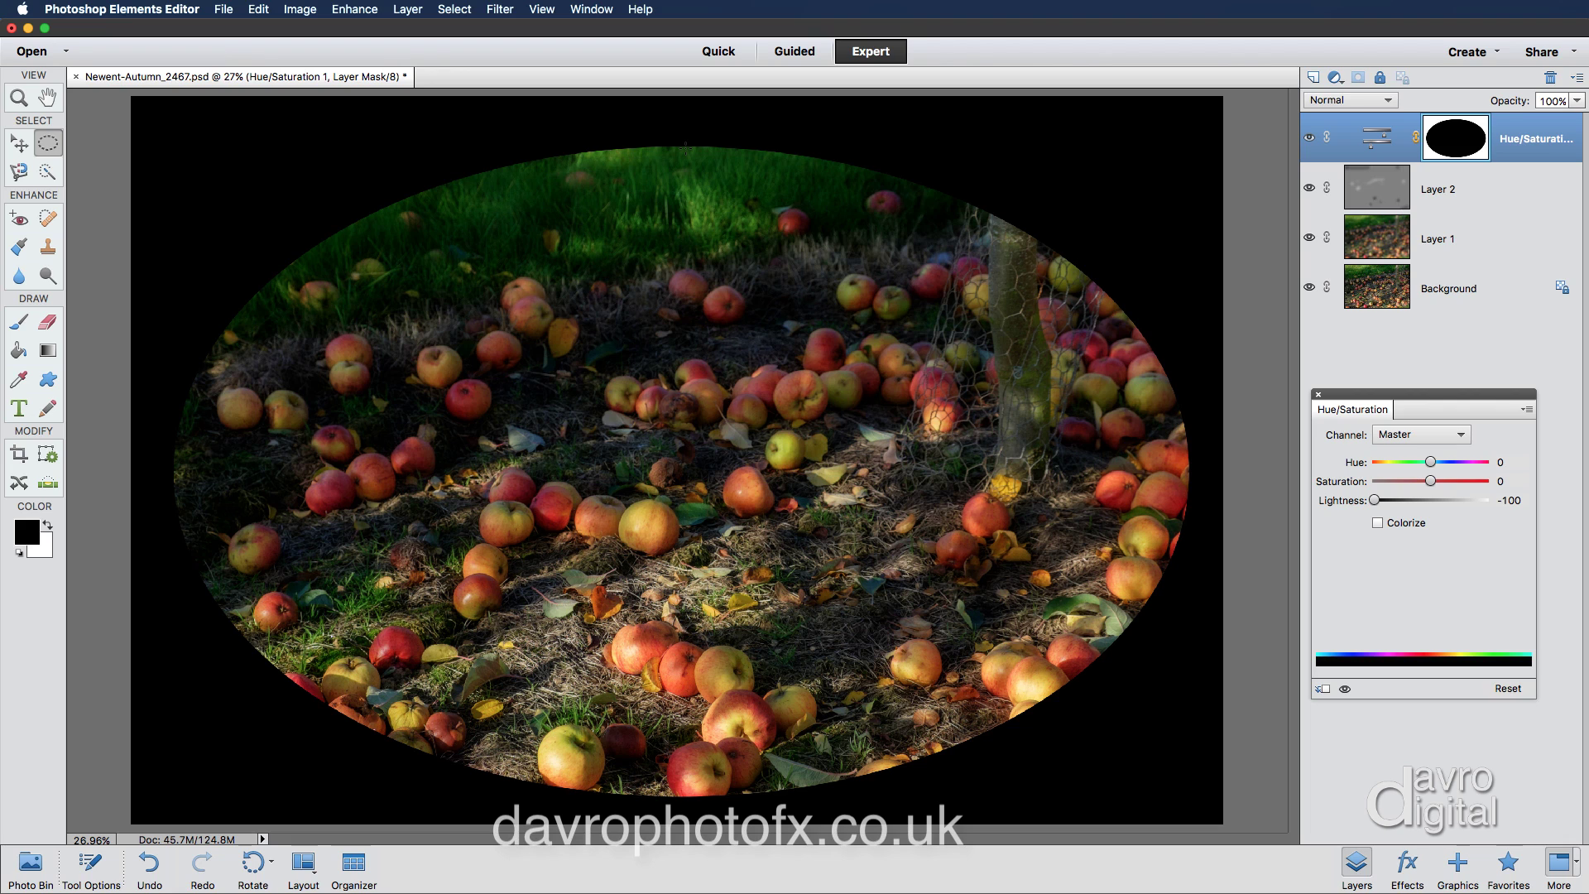
Soften the oval mask with a 79.2-pixel Gaussian Blur, then raise Hue/Saturation Lightness to -15.
click(499, 8)
mouse_move(513, 139)
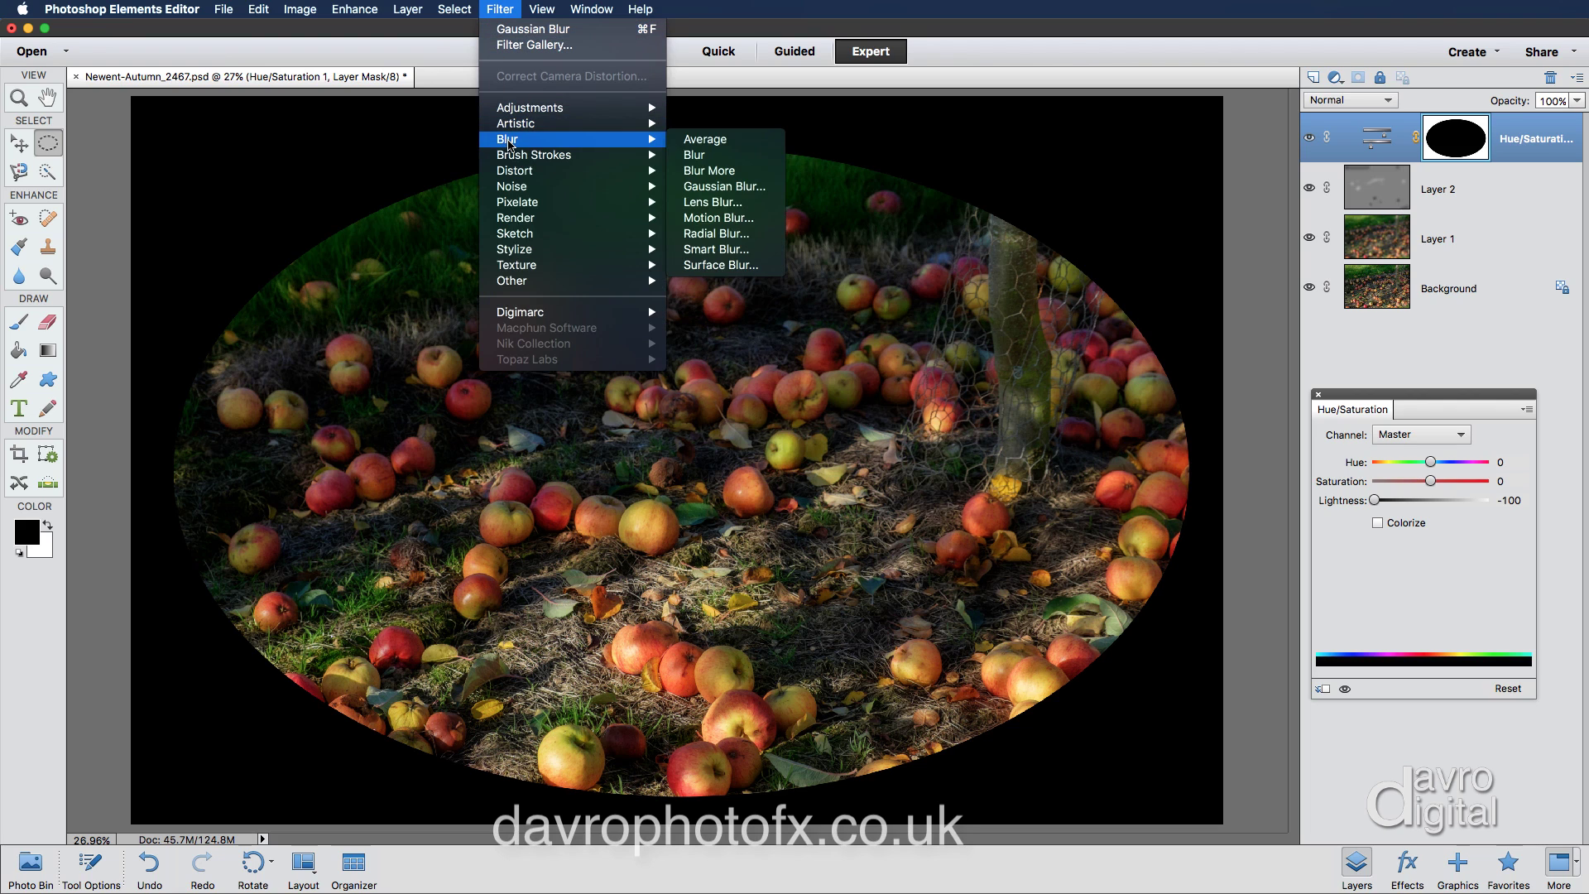
click(713, 190)
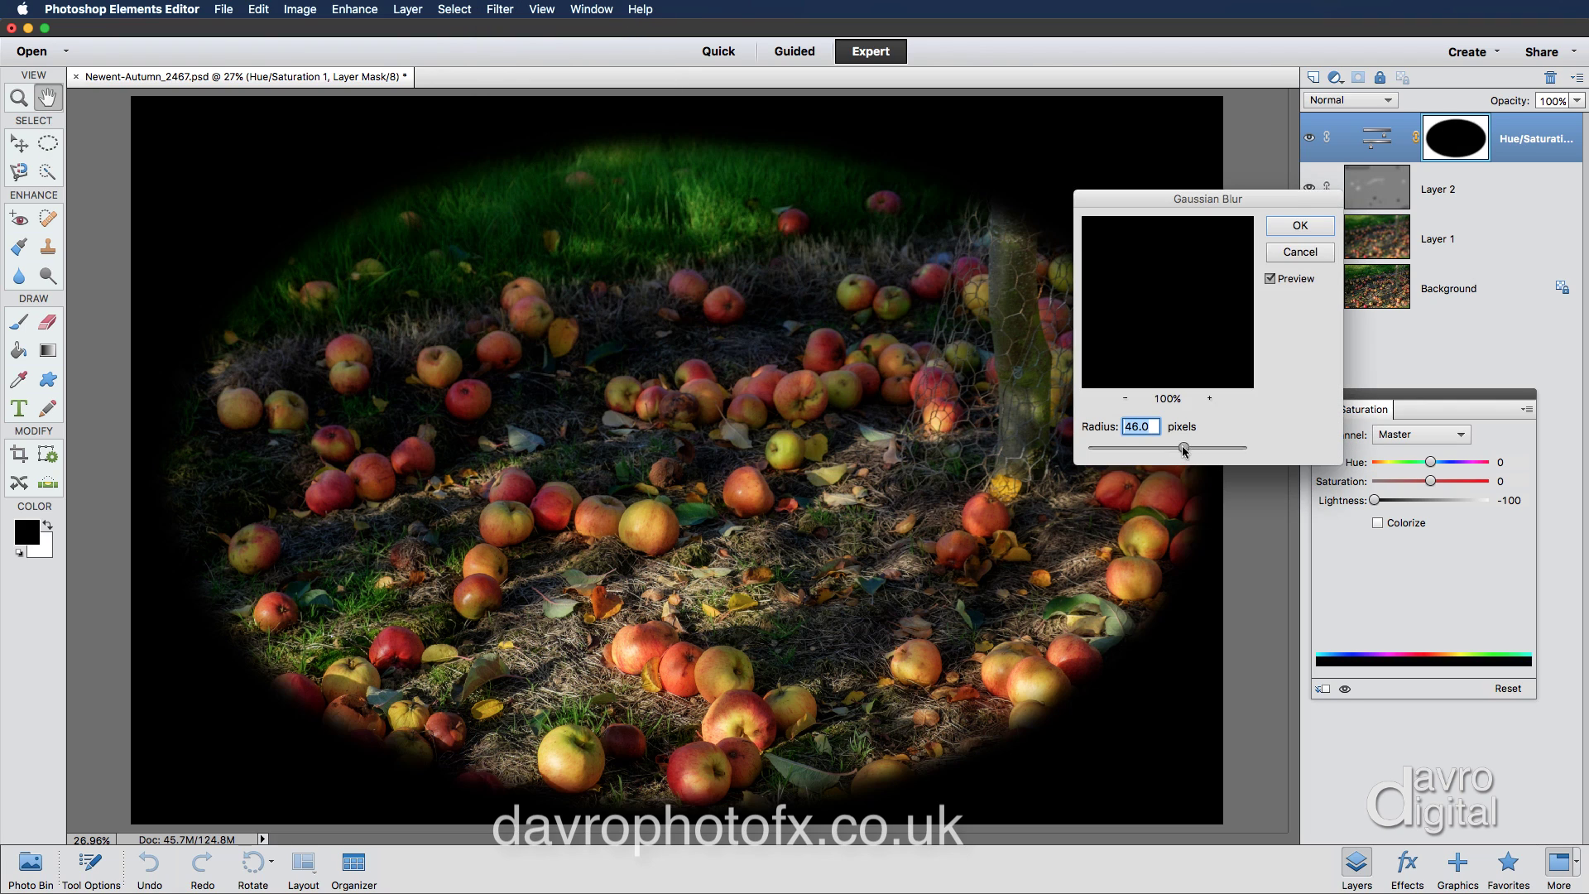
drag(1183, 448, 1085, 448)
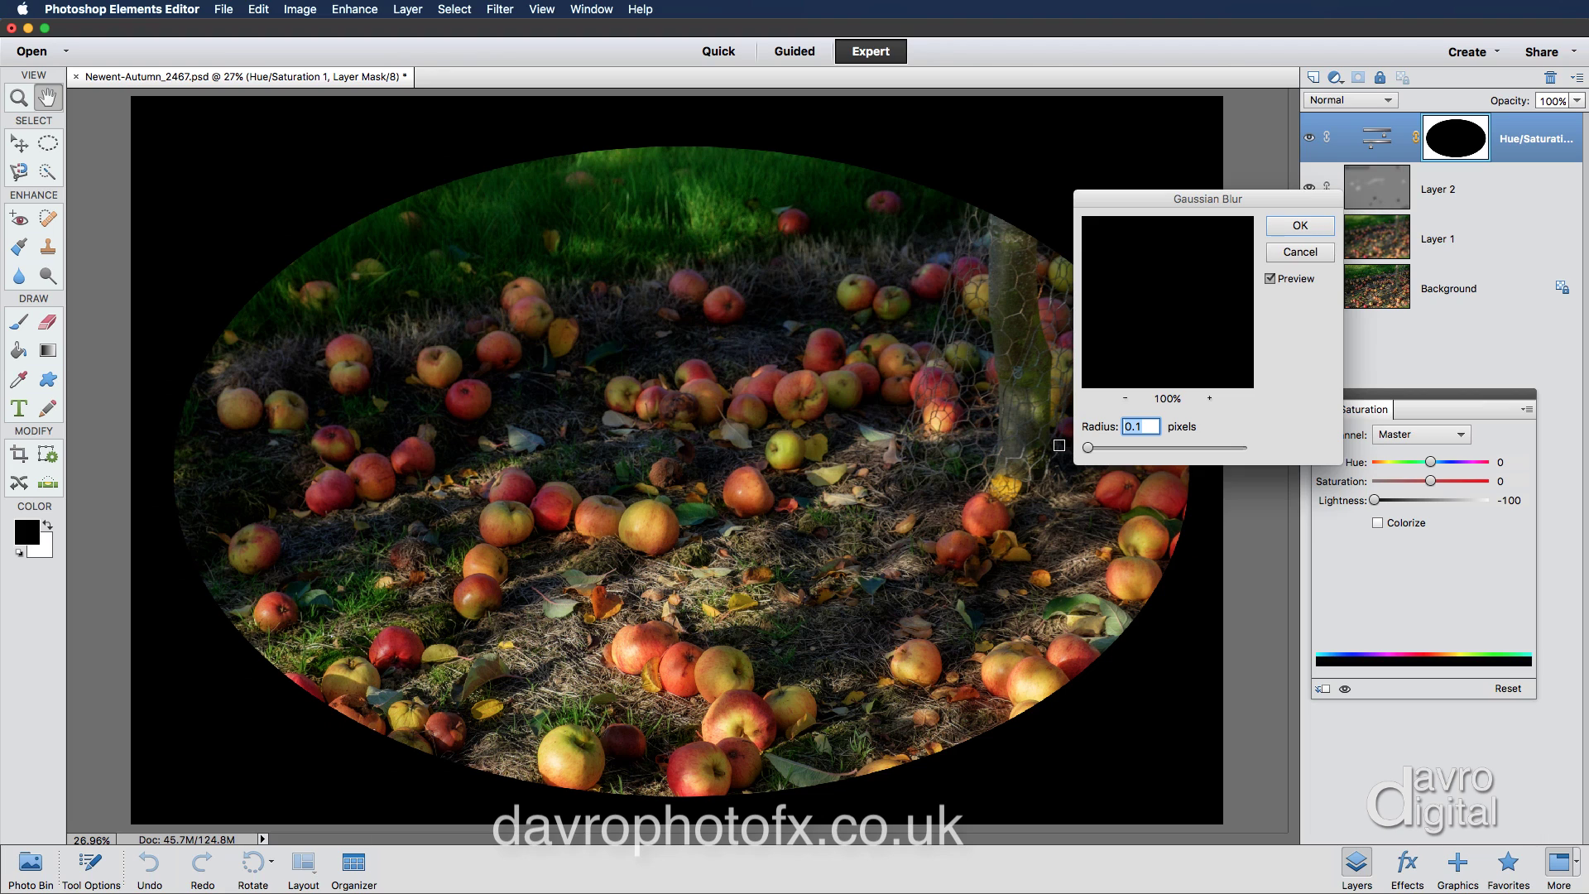
click(740, 151)
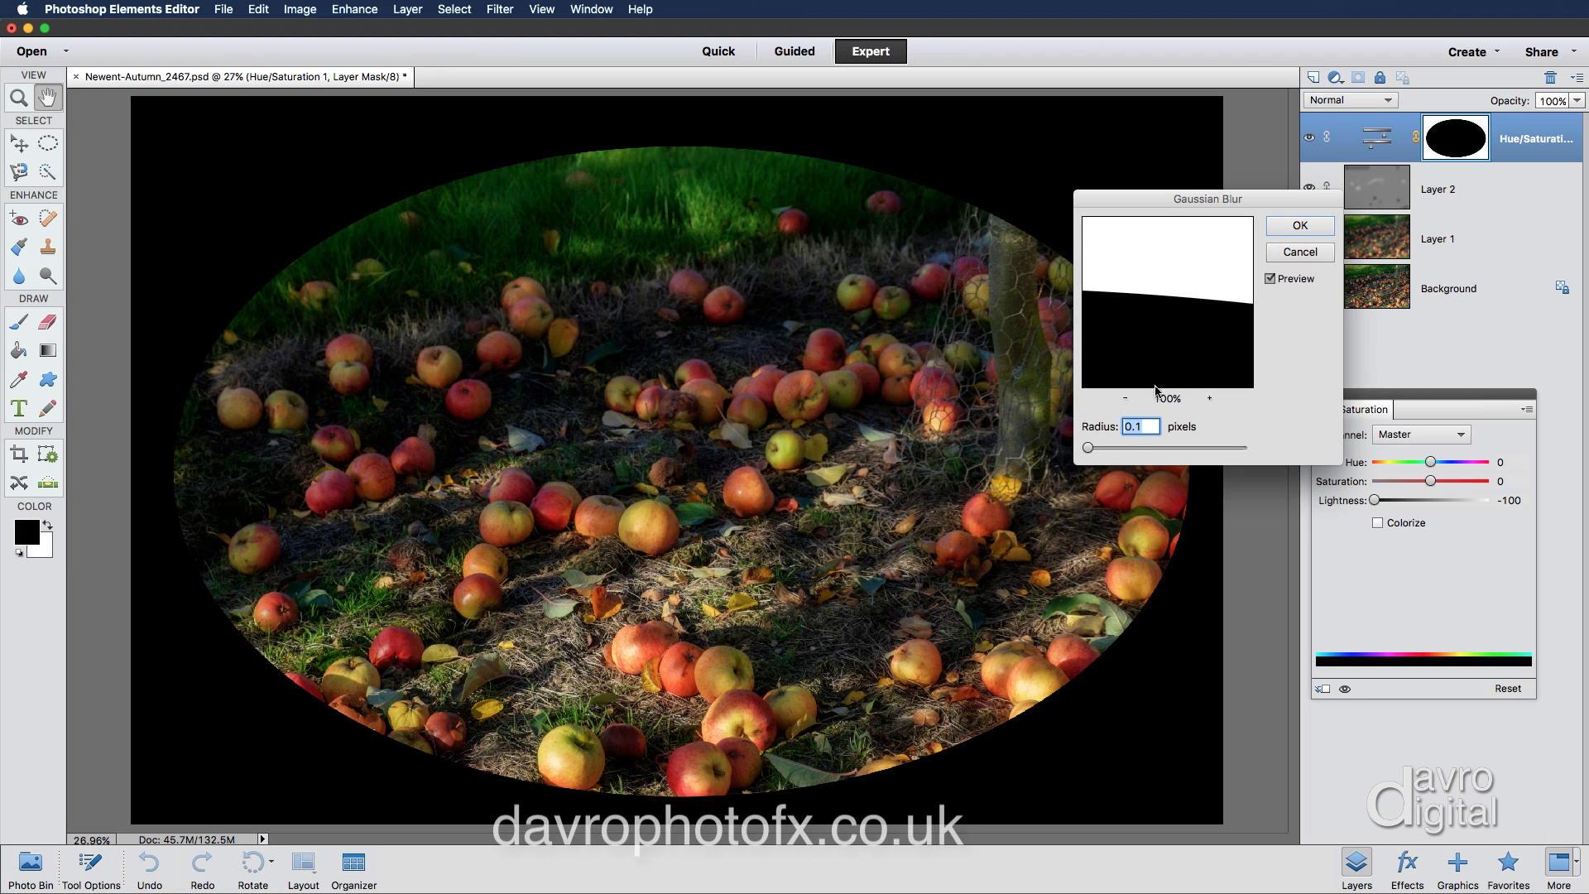
drag(1088, 448, 1213, 451)
drag(1162, 329, 1162, 330)
click(1285, 232)
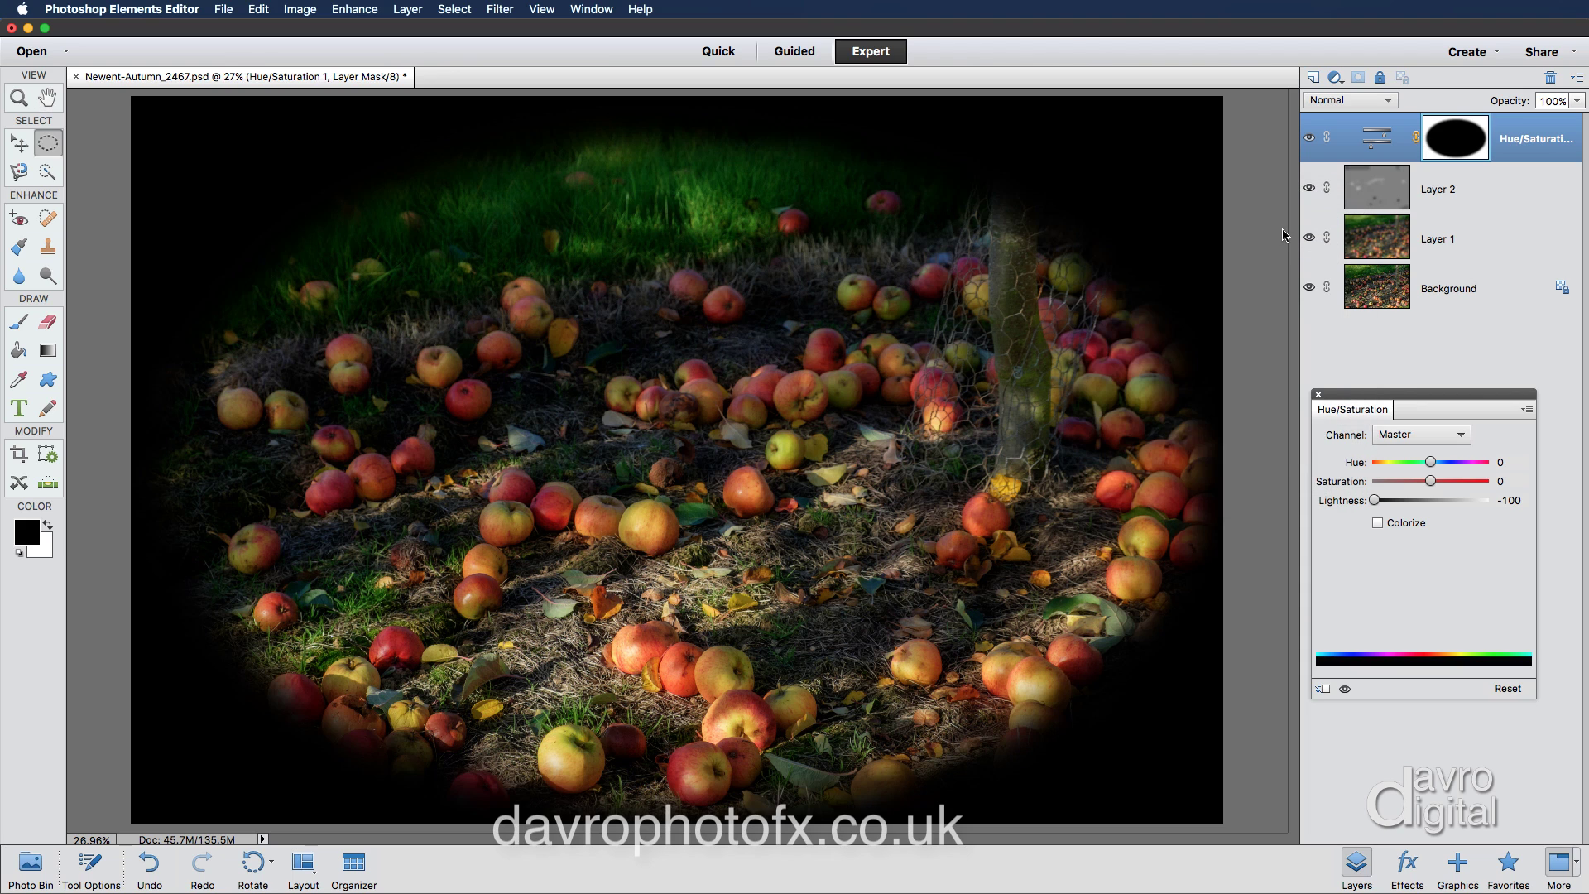
drag(1377, 502, 1423, 507)
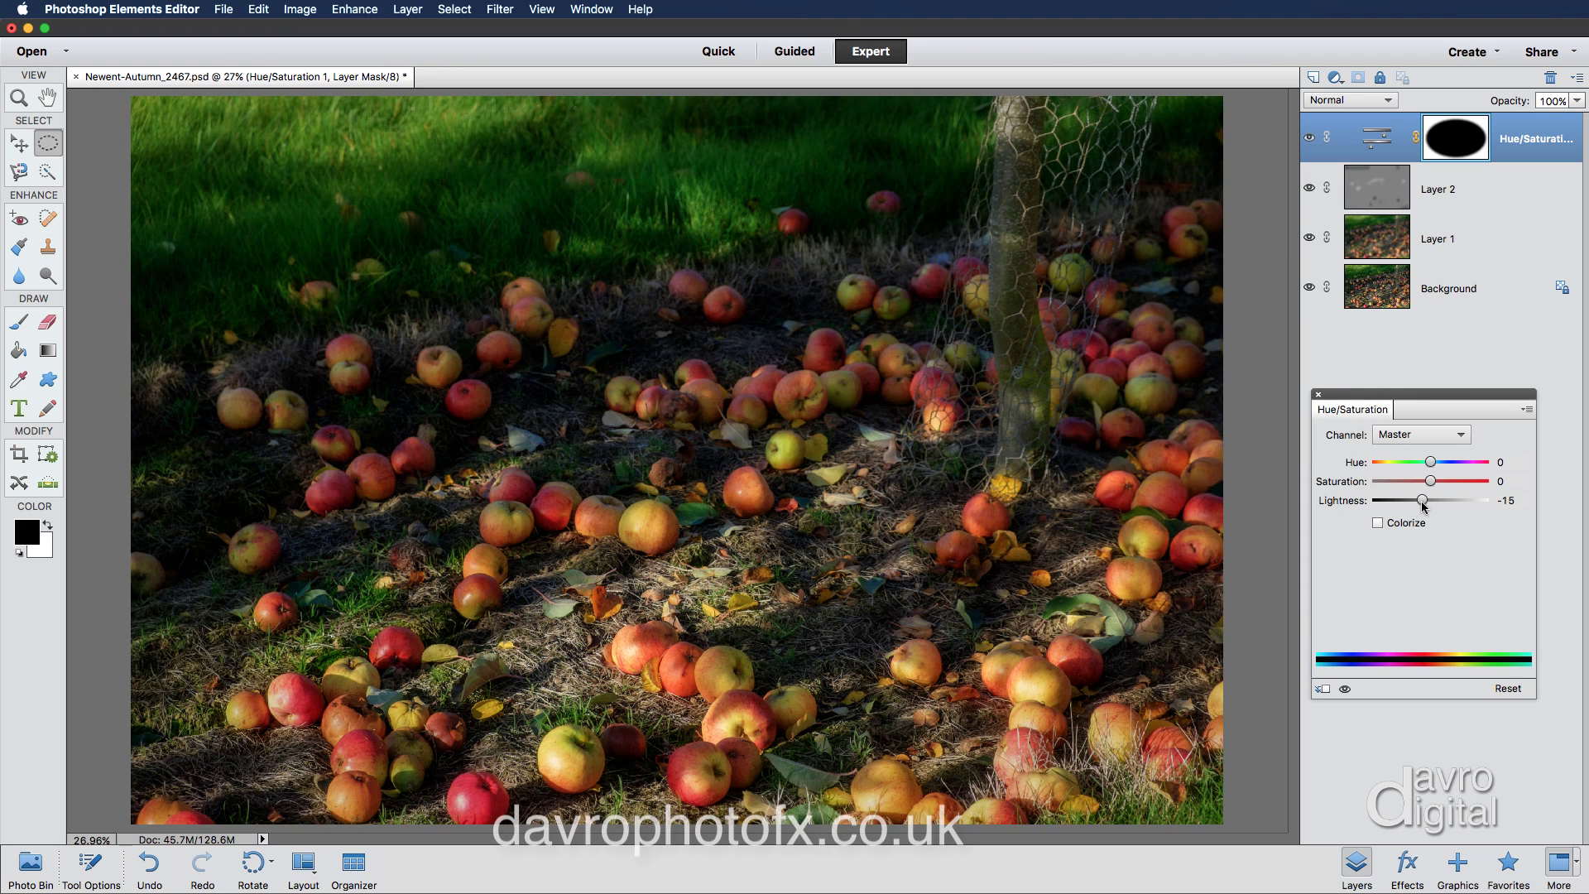
Toggle the Hue/Saturation layer off and on to compare the vignette.
click(1312, 137)
click(1312, 140)
click(1310, 139)
click(1310, 139)
Move the darkened vignette area lower on the photo with the Move tool, then close the Hue/Saturation settings.
click(19, 144)
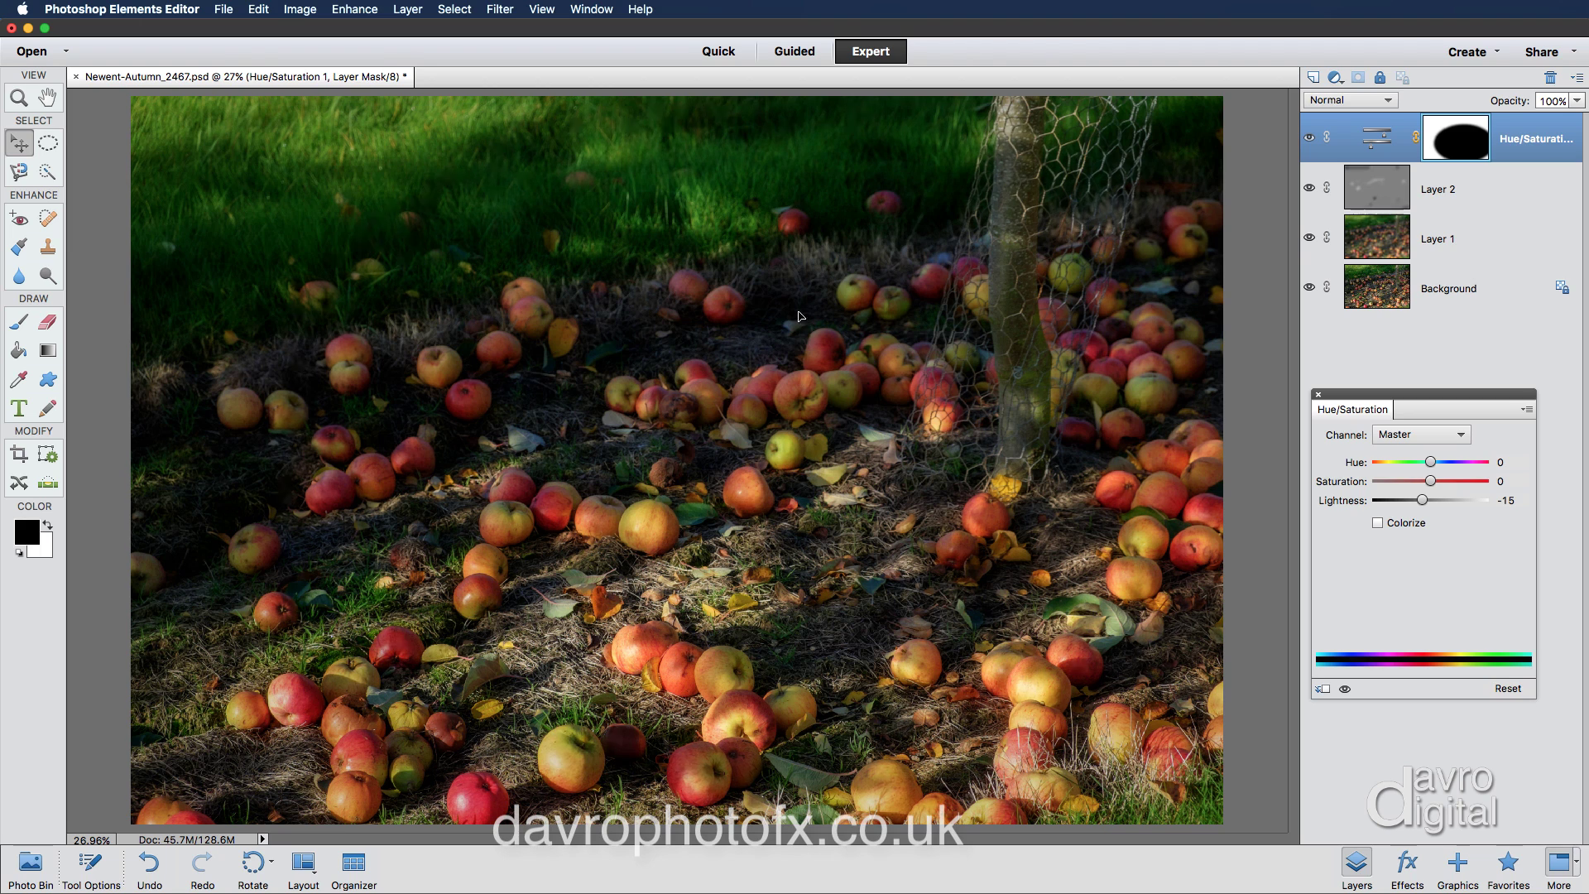
drag(665, 304, 655, 391)
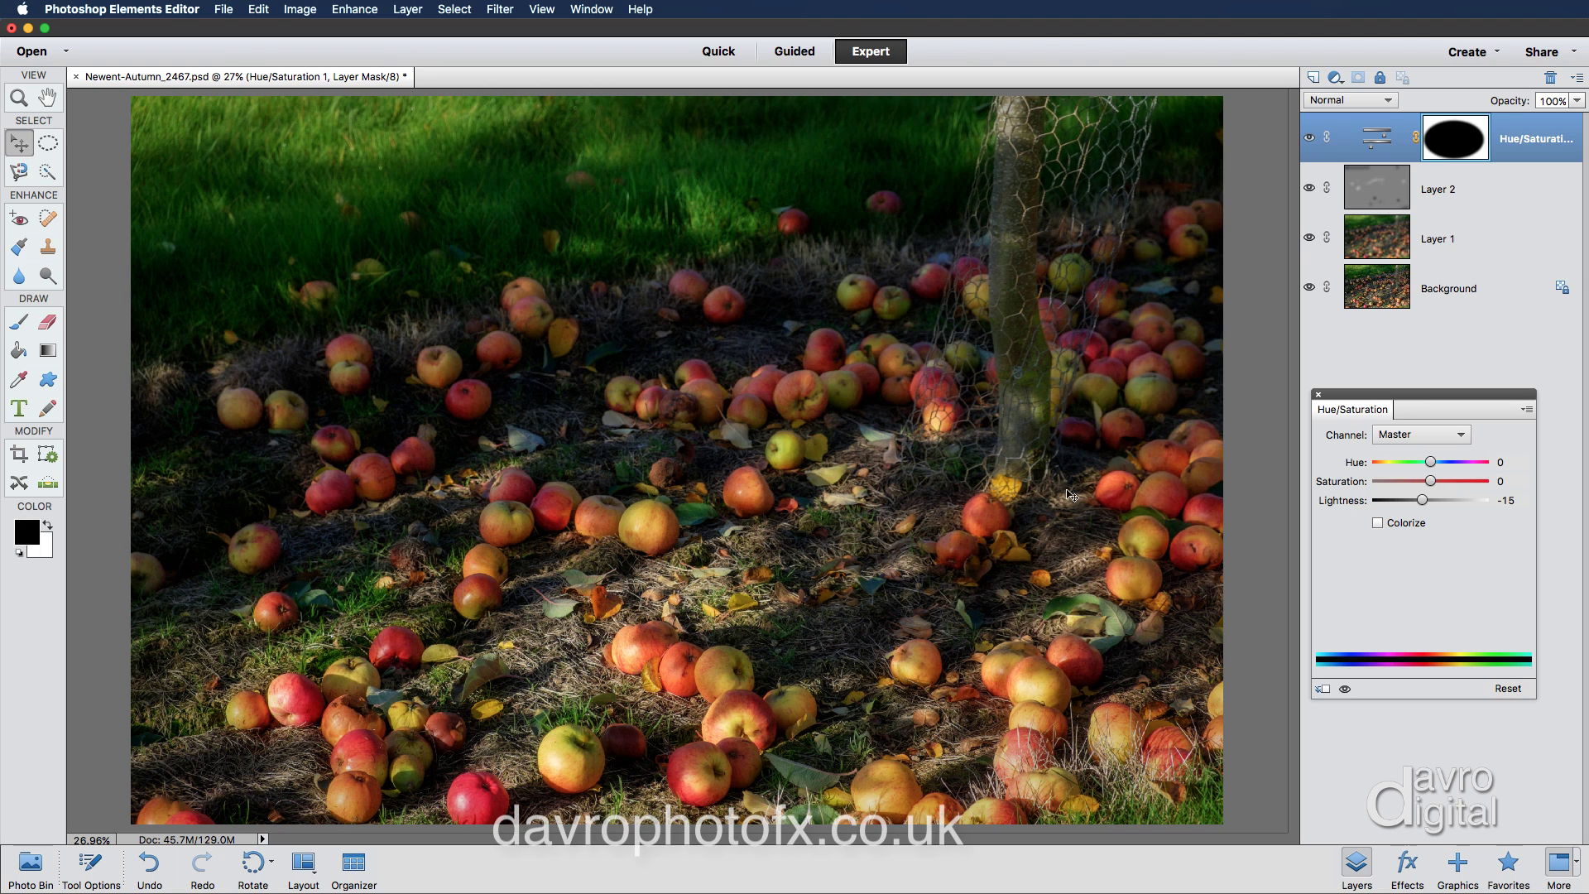
click(1318, 396)
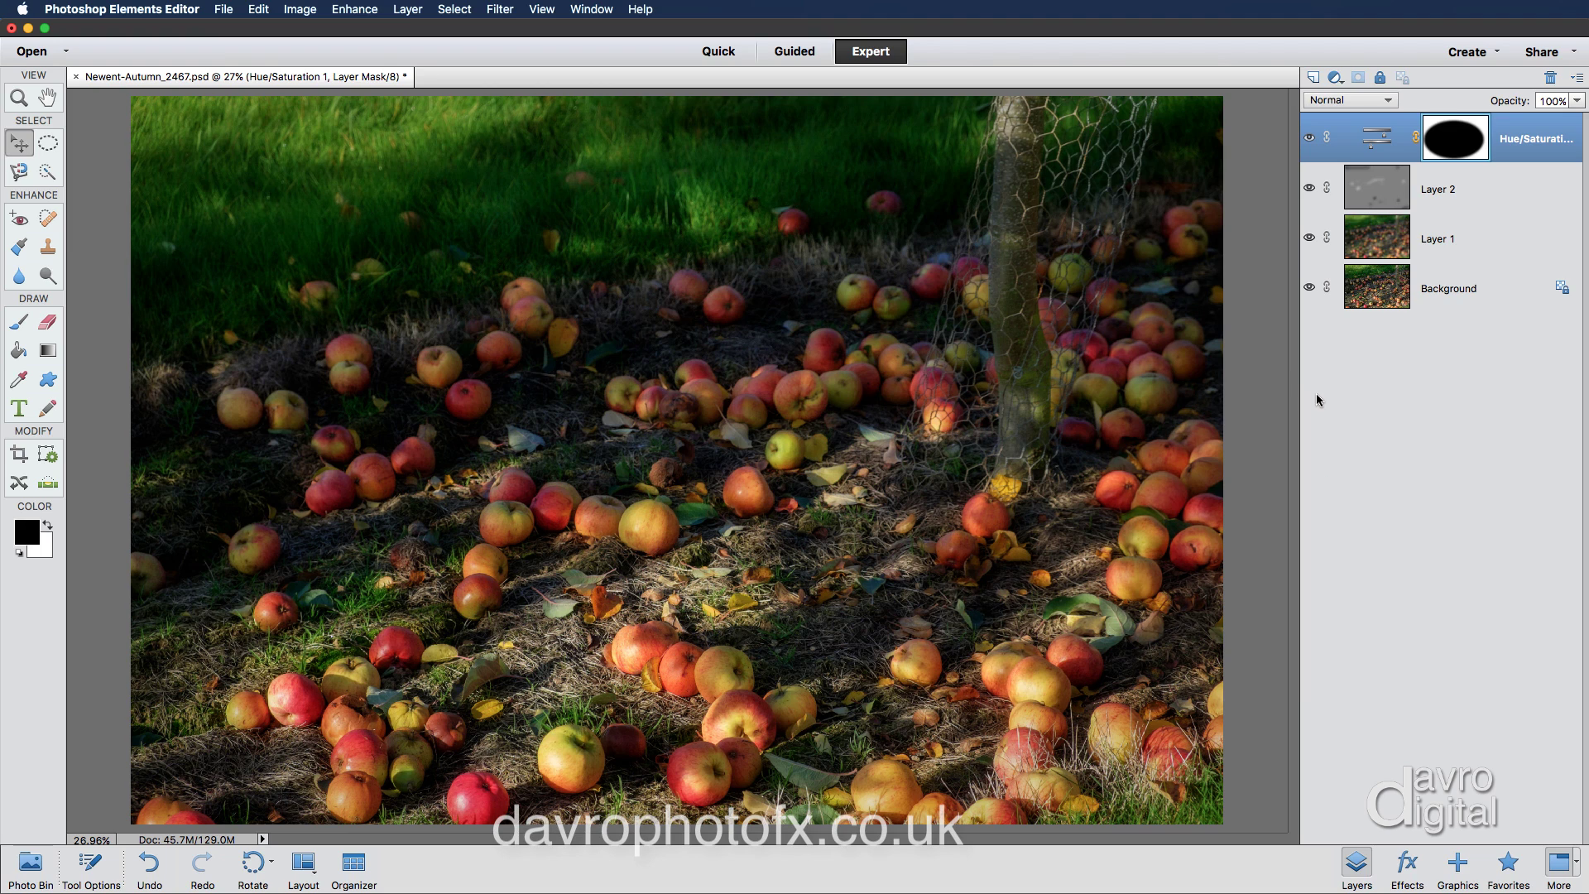
Make the pasteboard black and leave only Background and Layer 1 visible.
right_click(1254, 227)
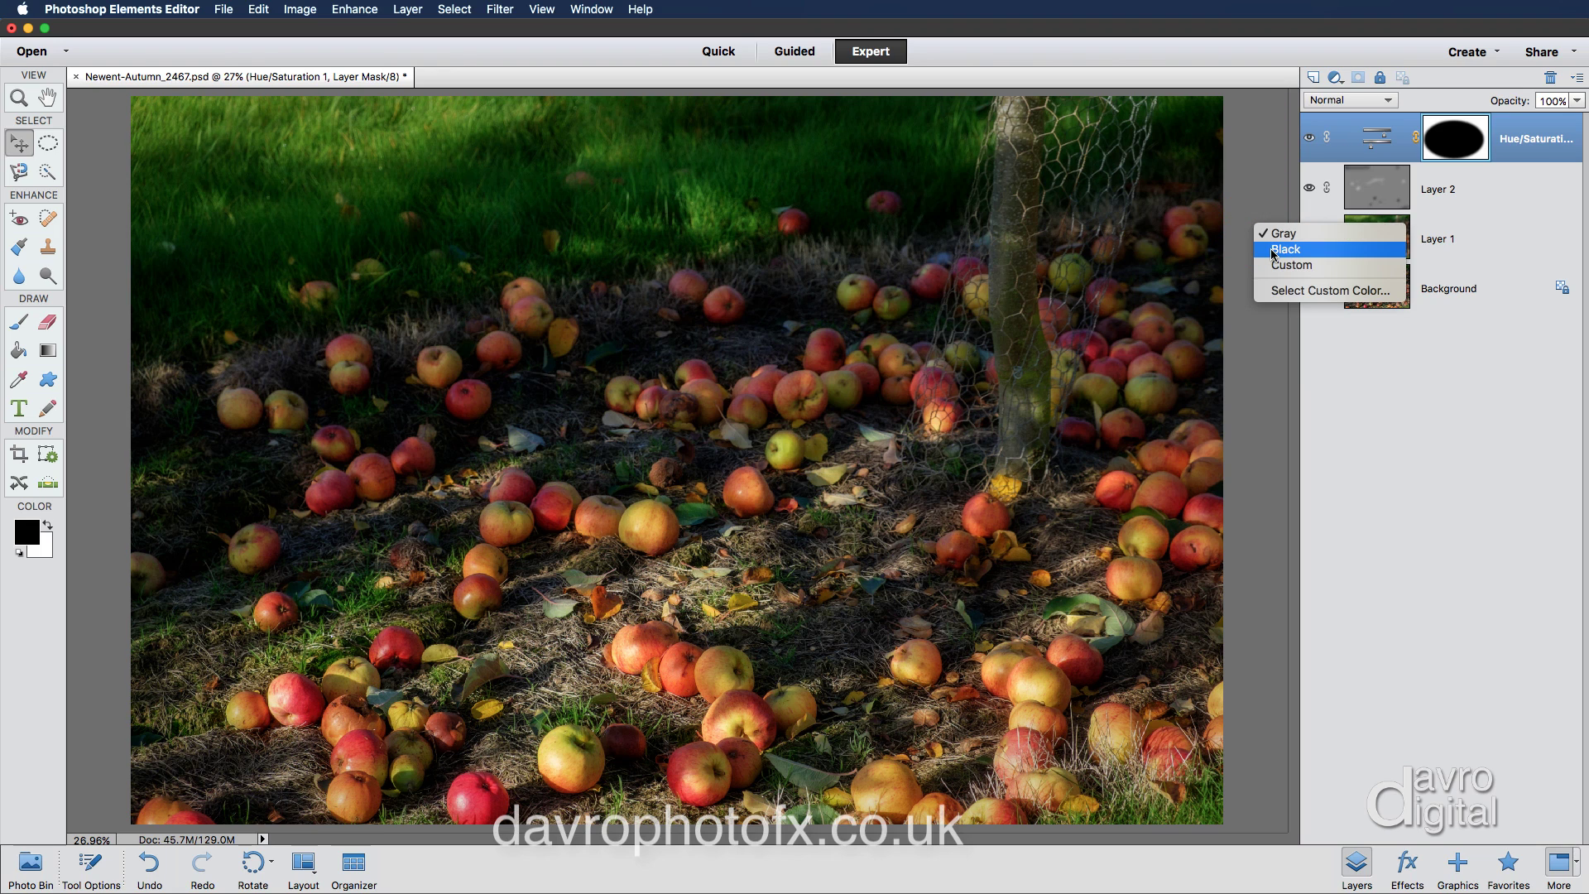
click(1275, 250)
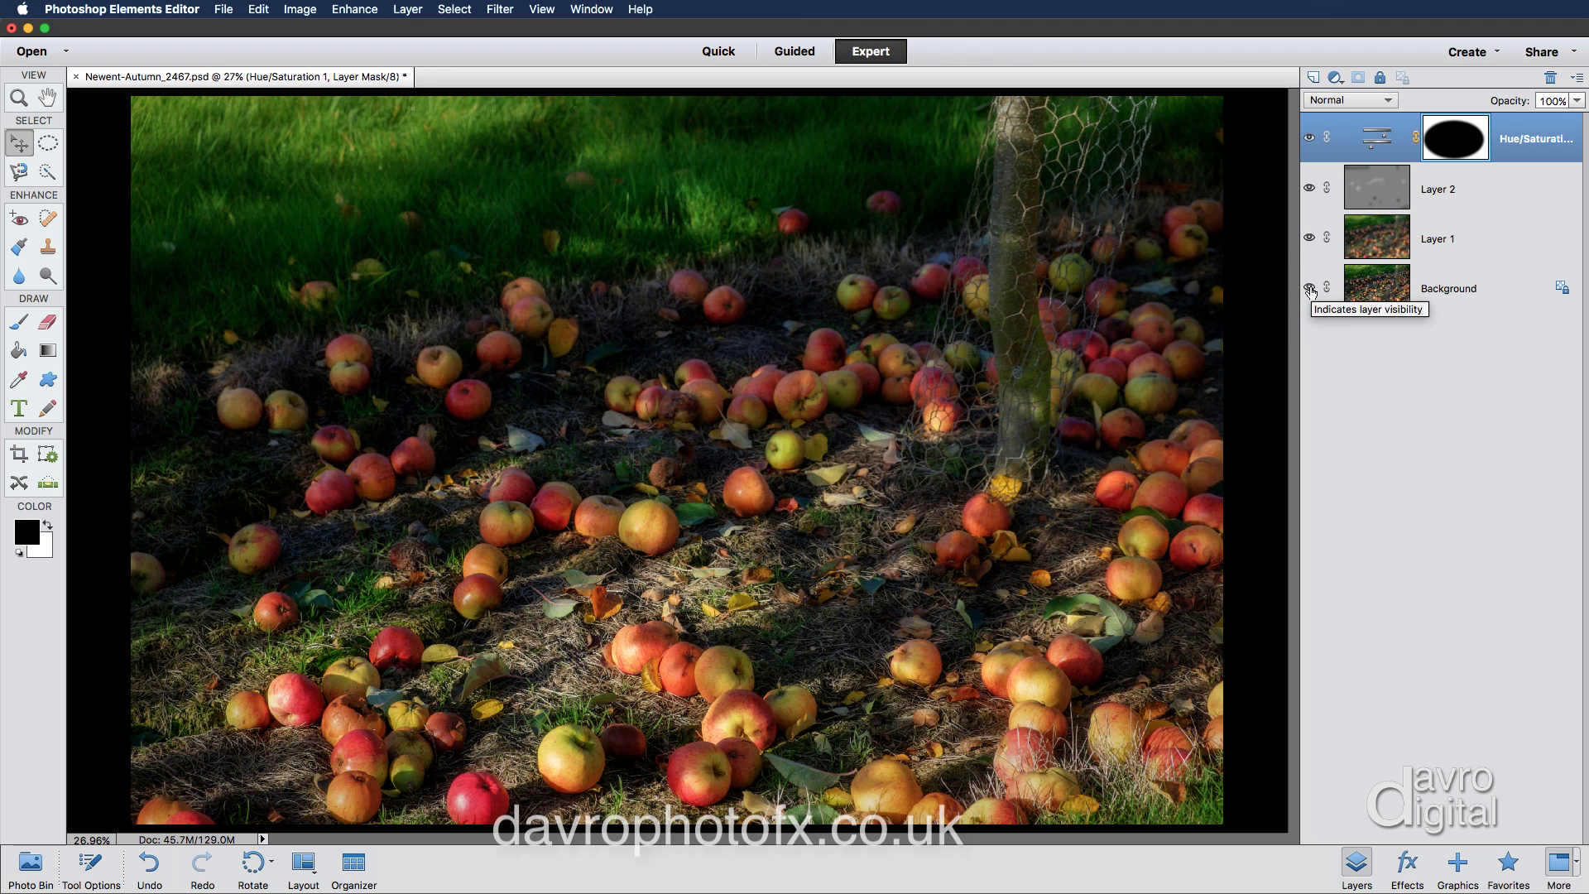
alt+click(1310, 290)
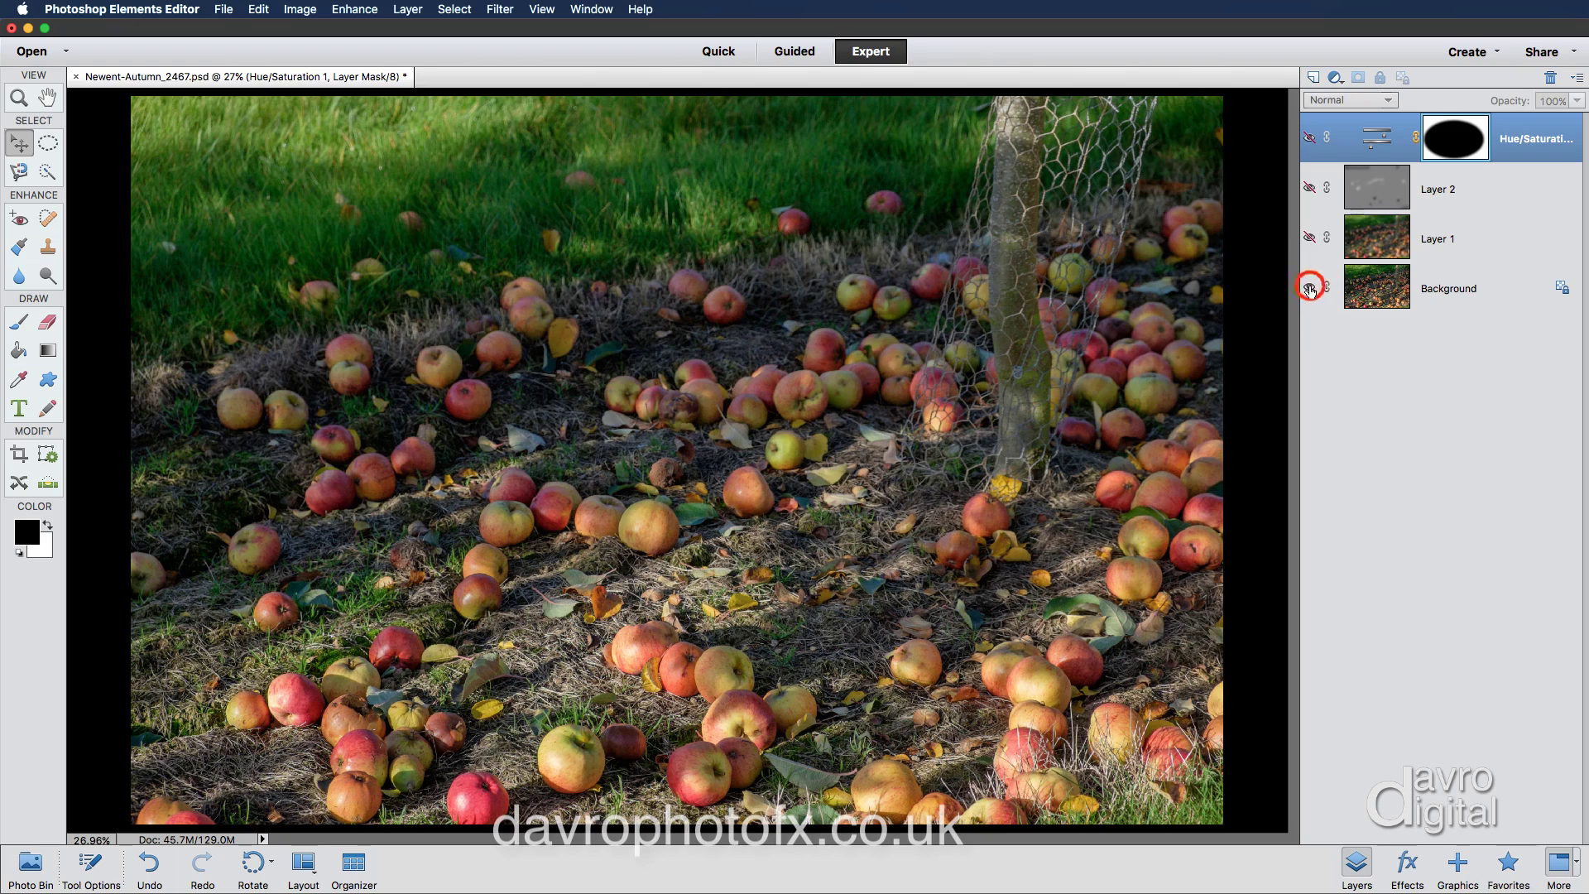
alt+click(1310, 290)
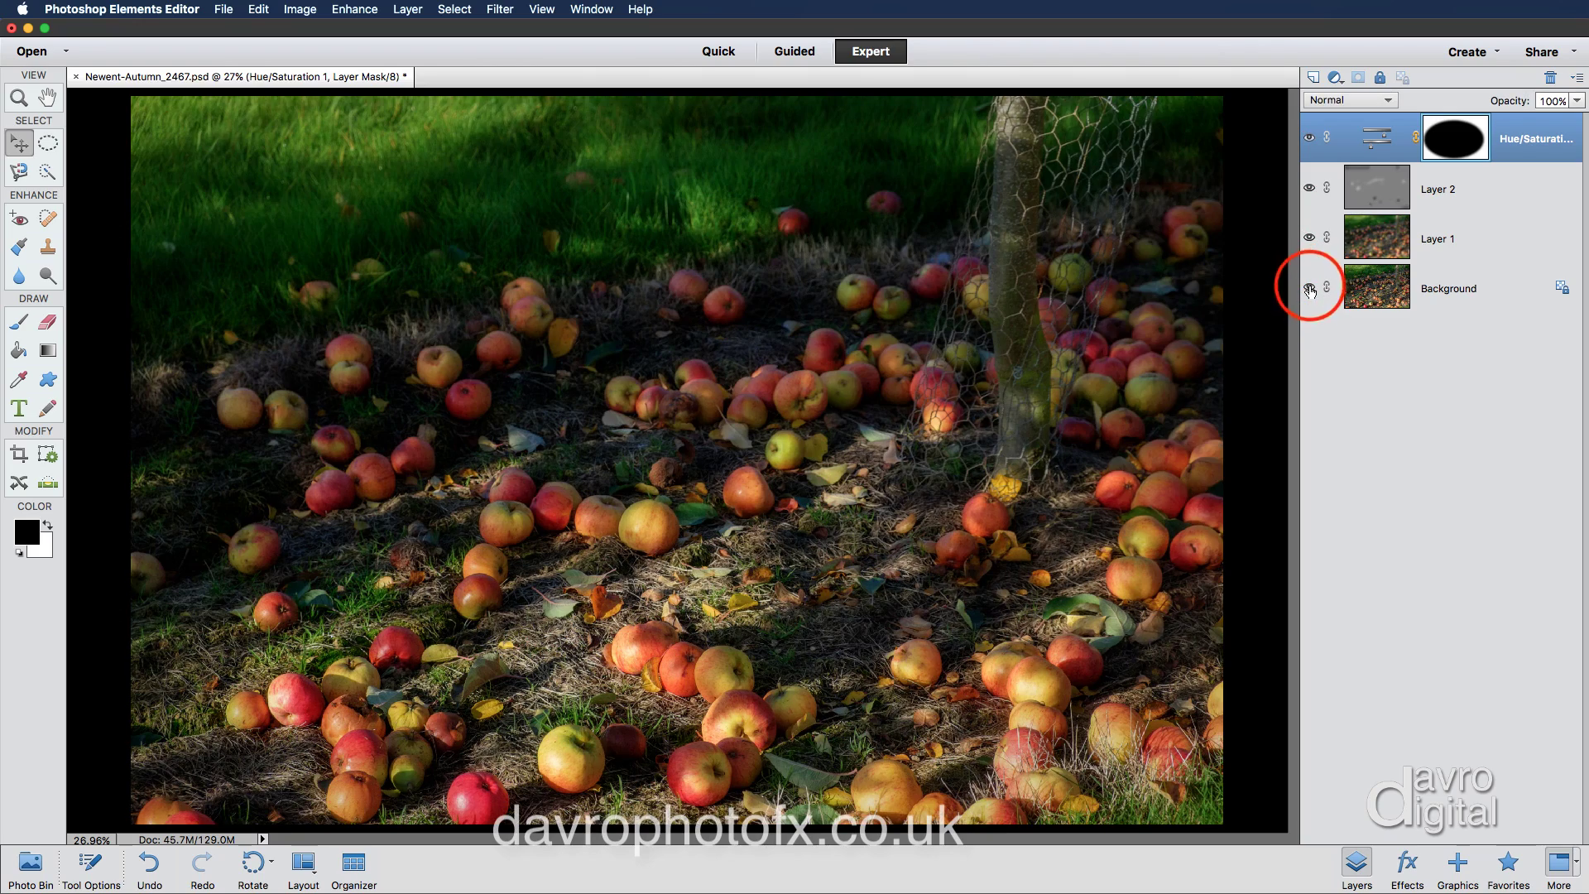
alt+click(1310, 290)
click(1310, 240)
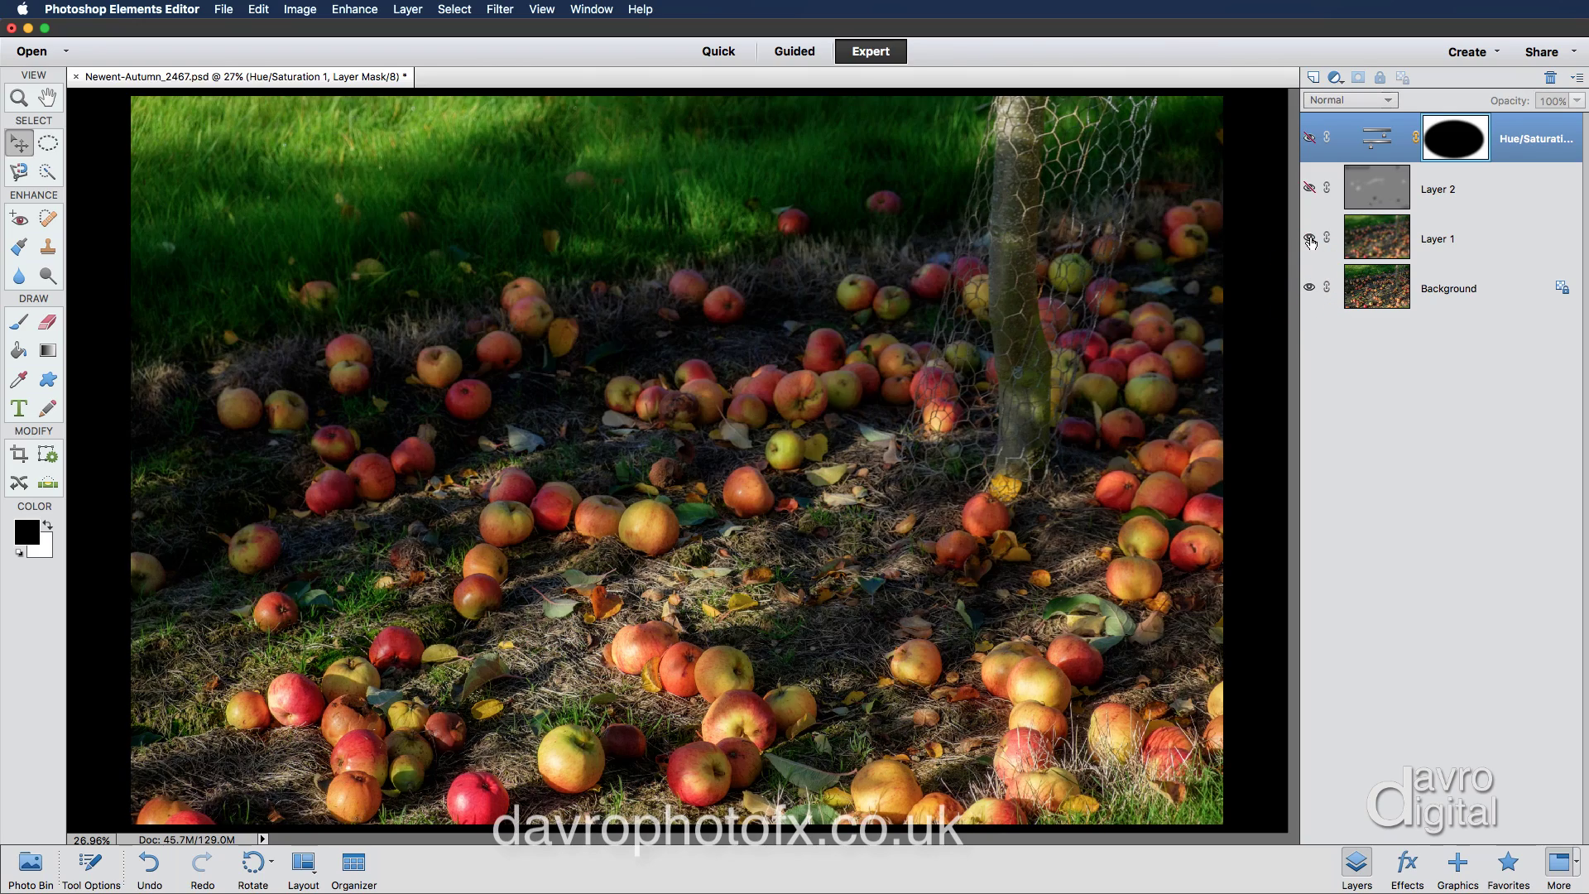
Rename Layer 1 to 'Blur colour'.
double_click(1441, 244)
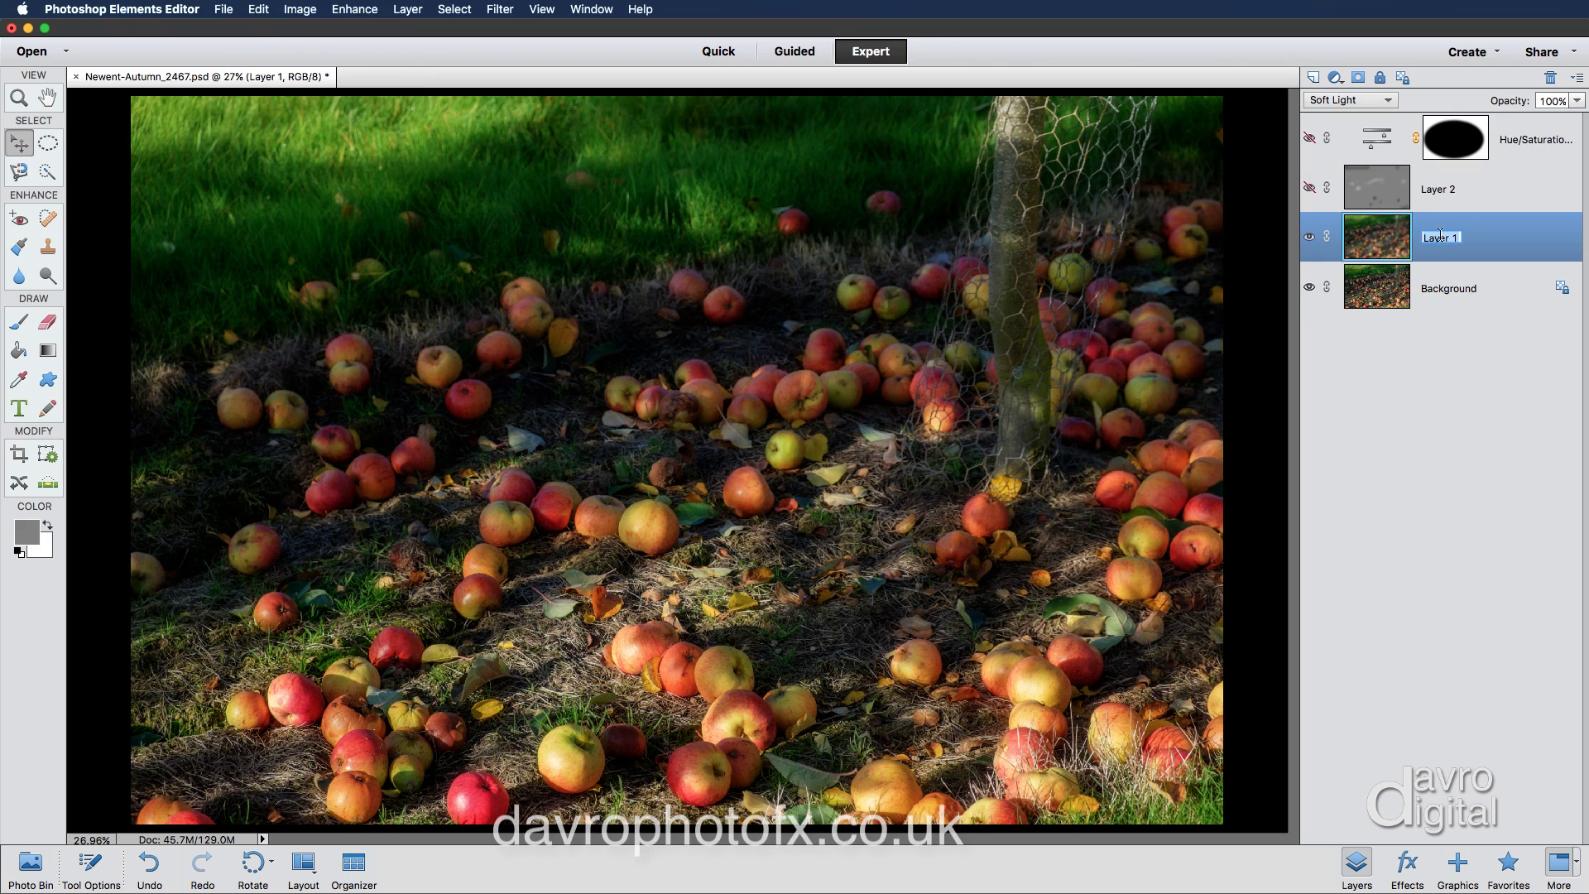
text(Blur colour)
key(Return)
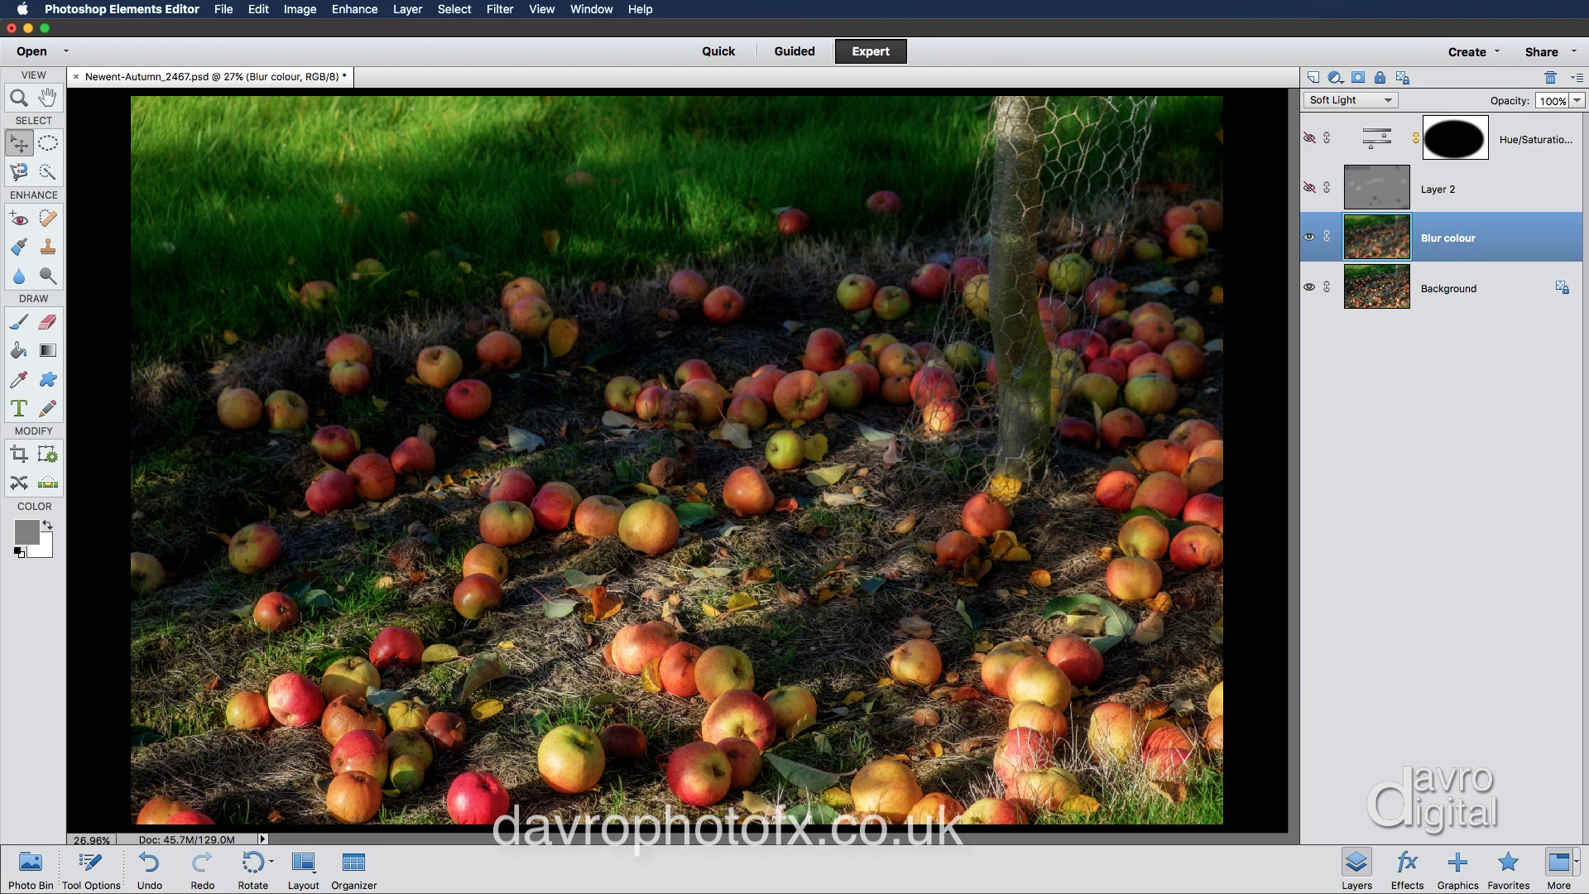
Compare Layer 2 on and off, leave it visible, and rename it 'D&B'.
click(1309, 189)
click(1309, 188)
click(1309, 189)
click(1309, 189)
click(1309, 189)
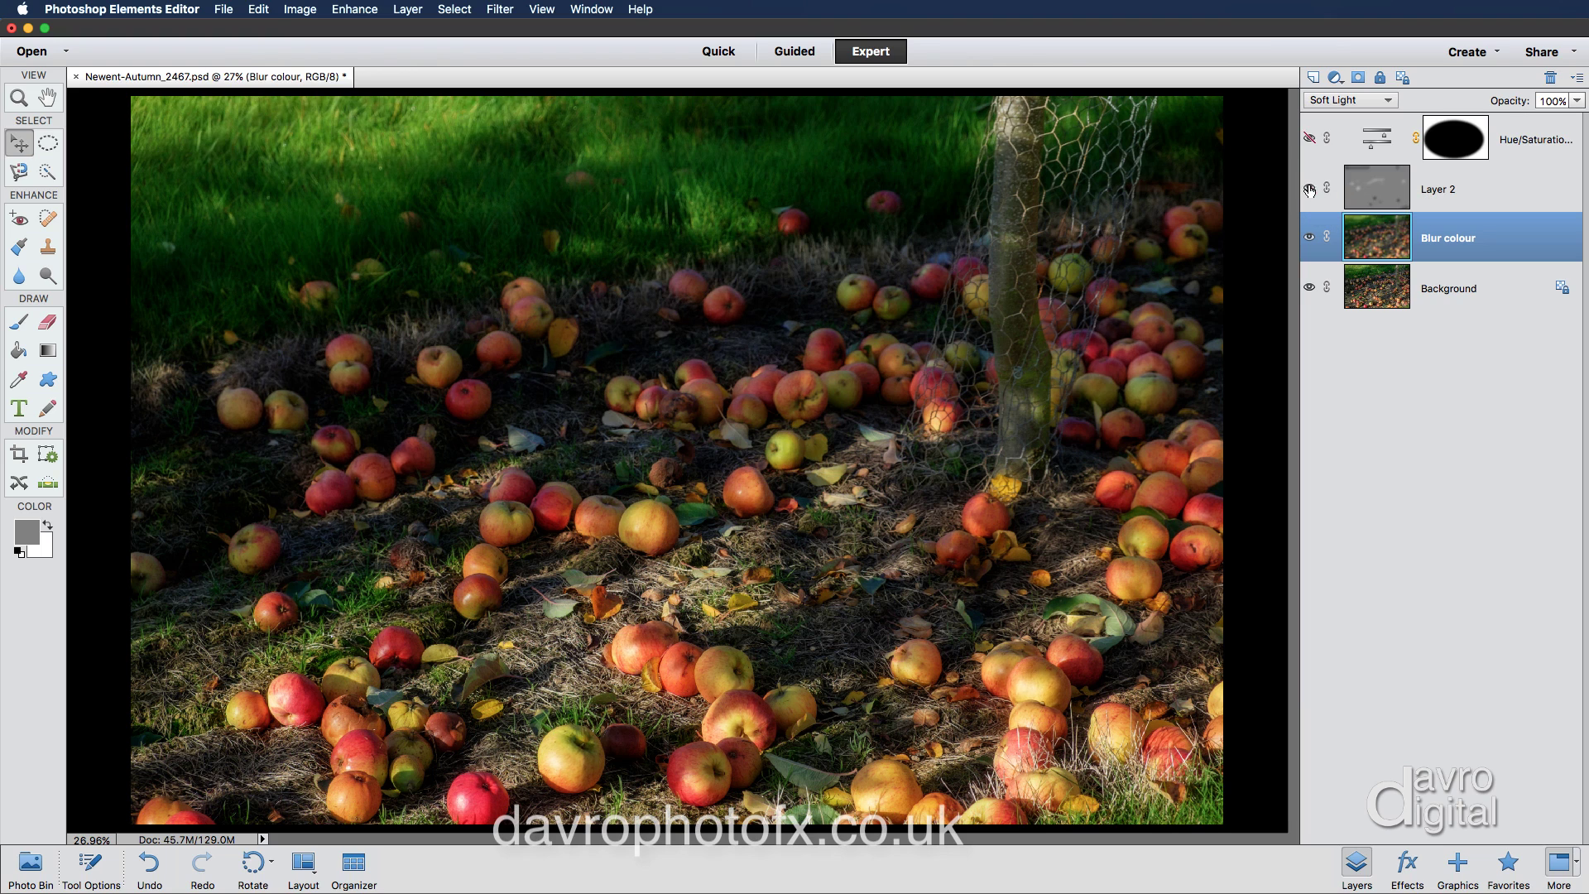
click(1448, 191)
double_click(1449, 191)
text(D&B)
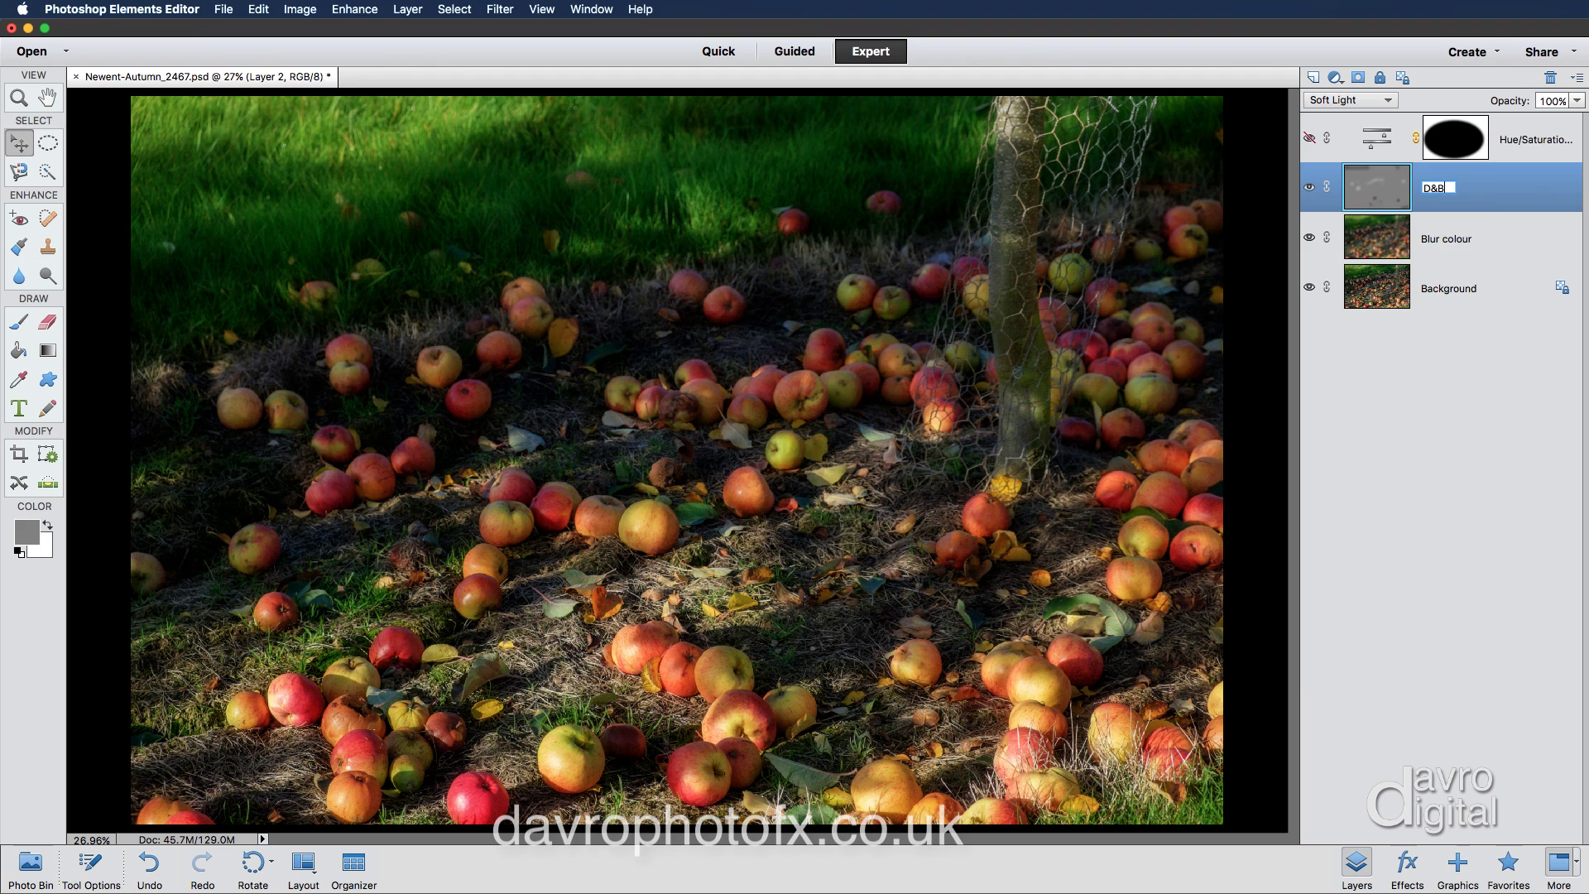
key(Return)
Show the Hue/Saturation layer again and briefly reopen its settings.
click(1310, 139)
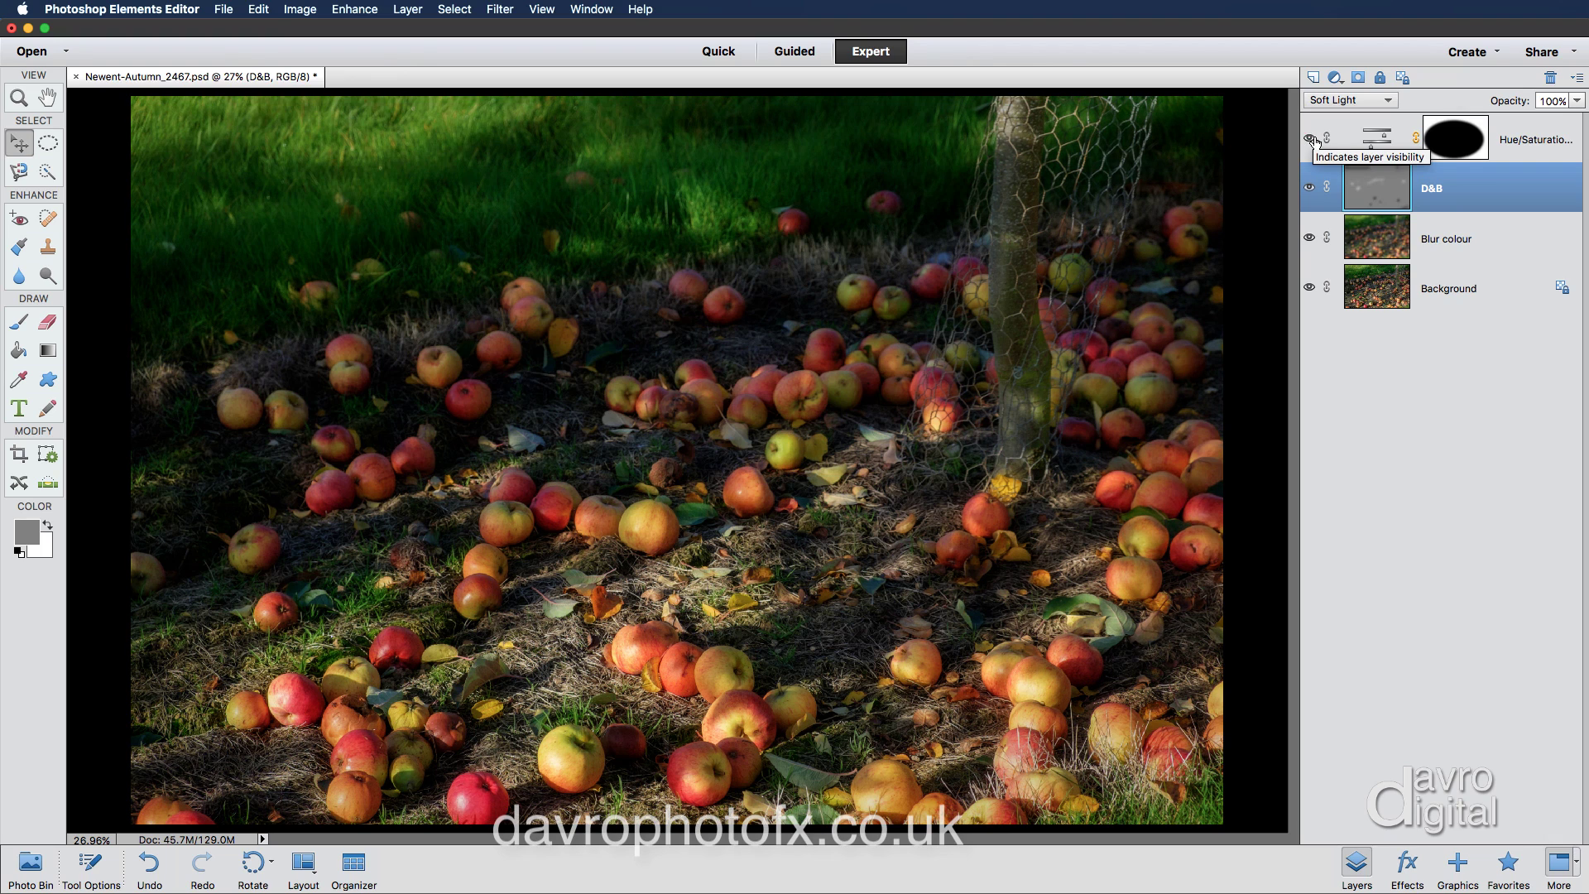
click(1512, 132)
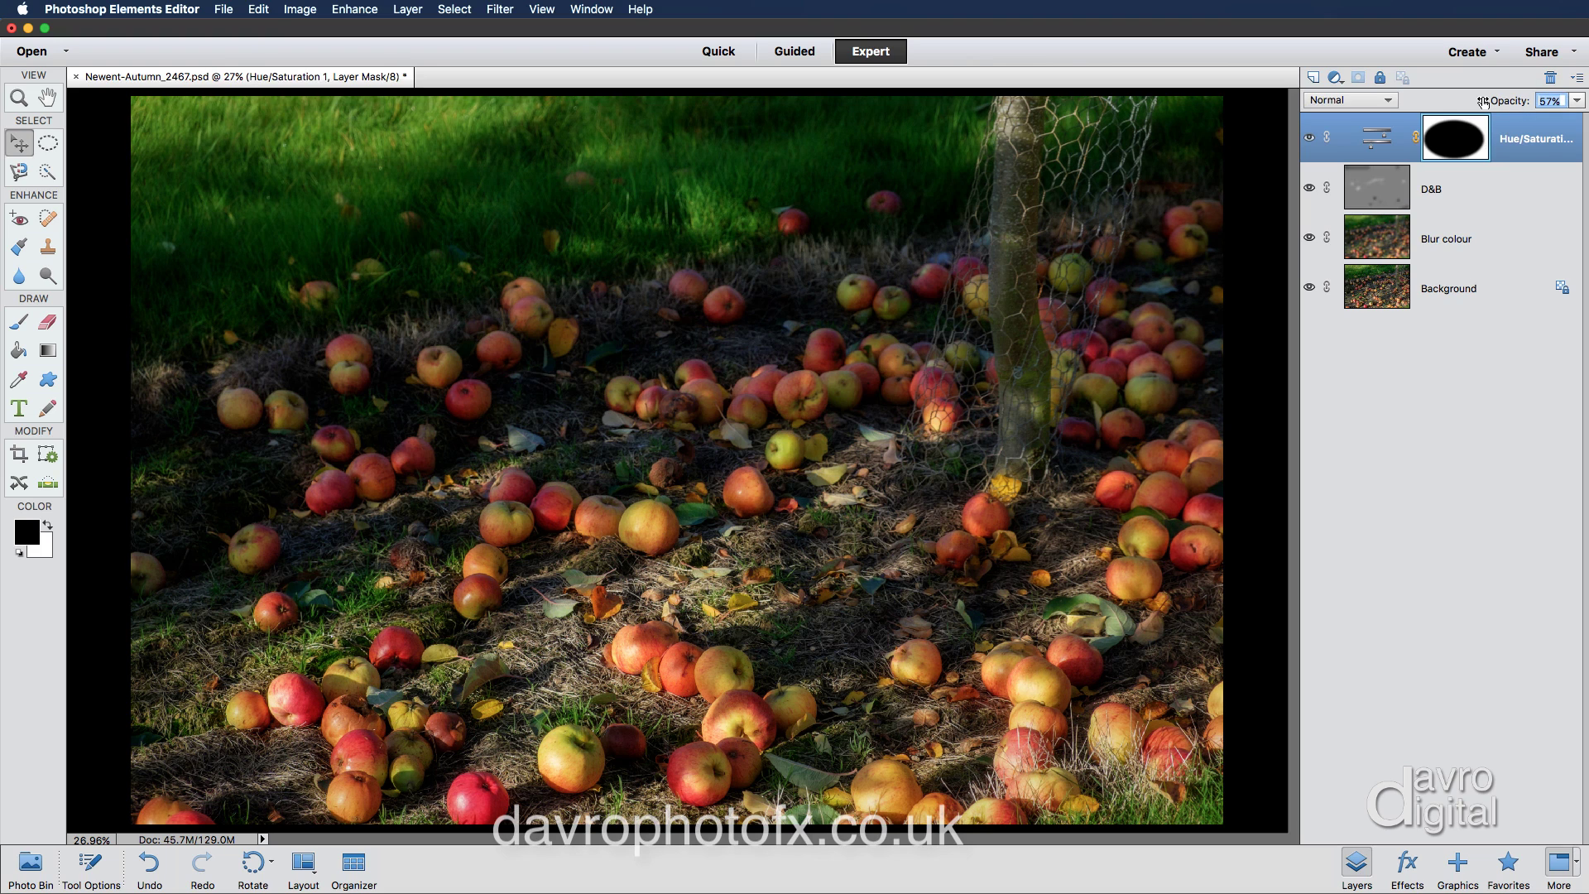
click(1541, 107)
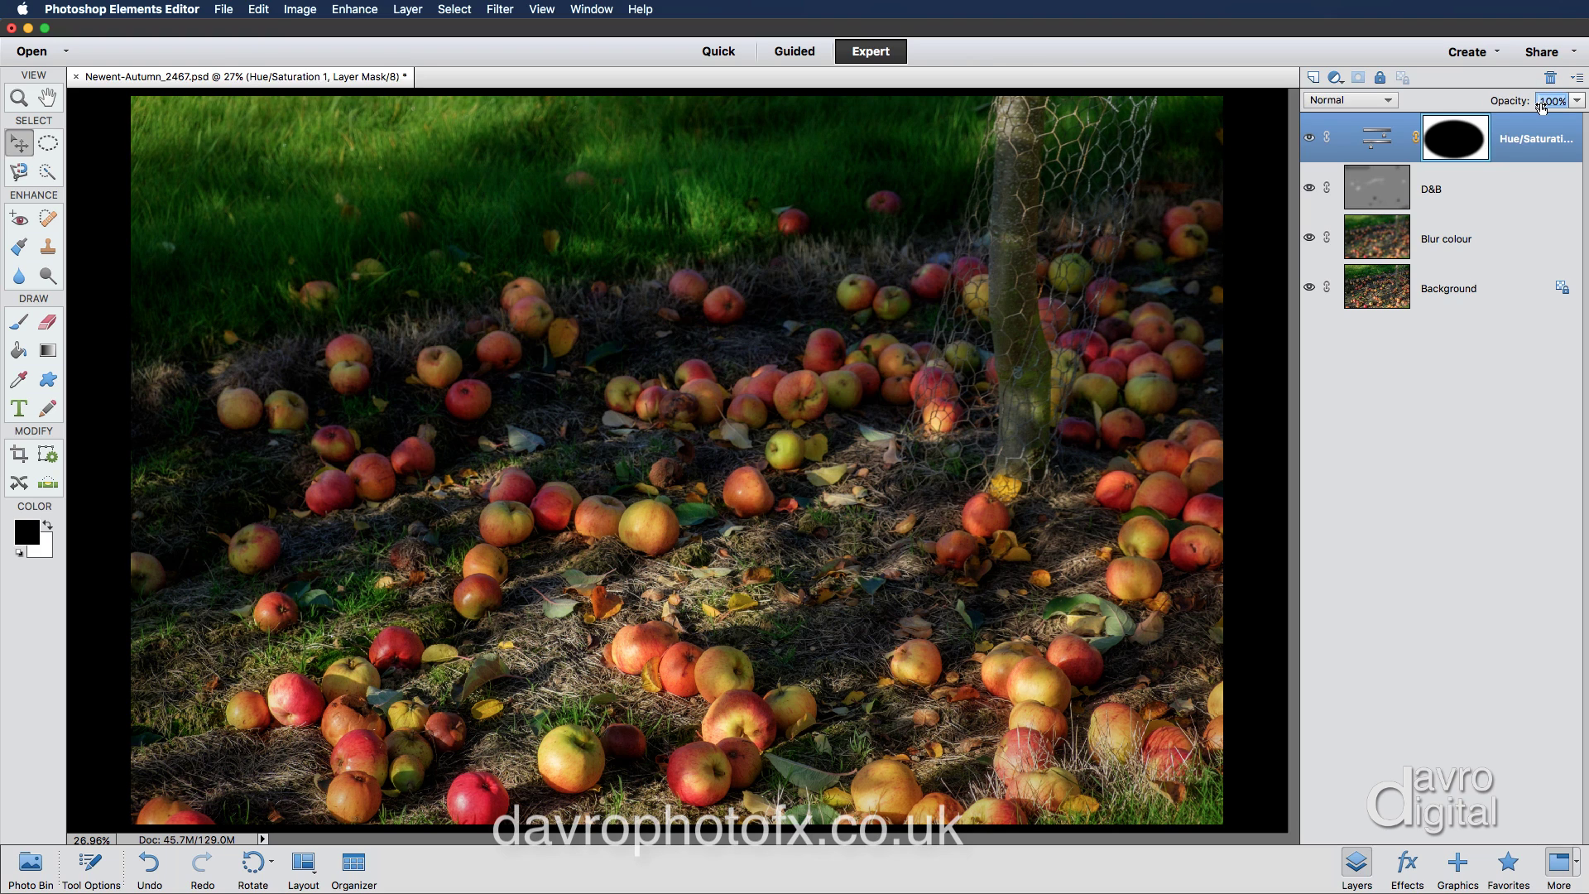
double_click(1385, 138)
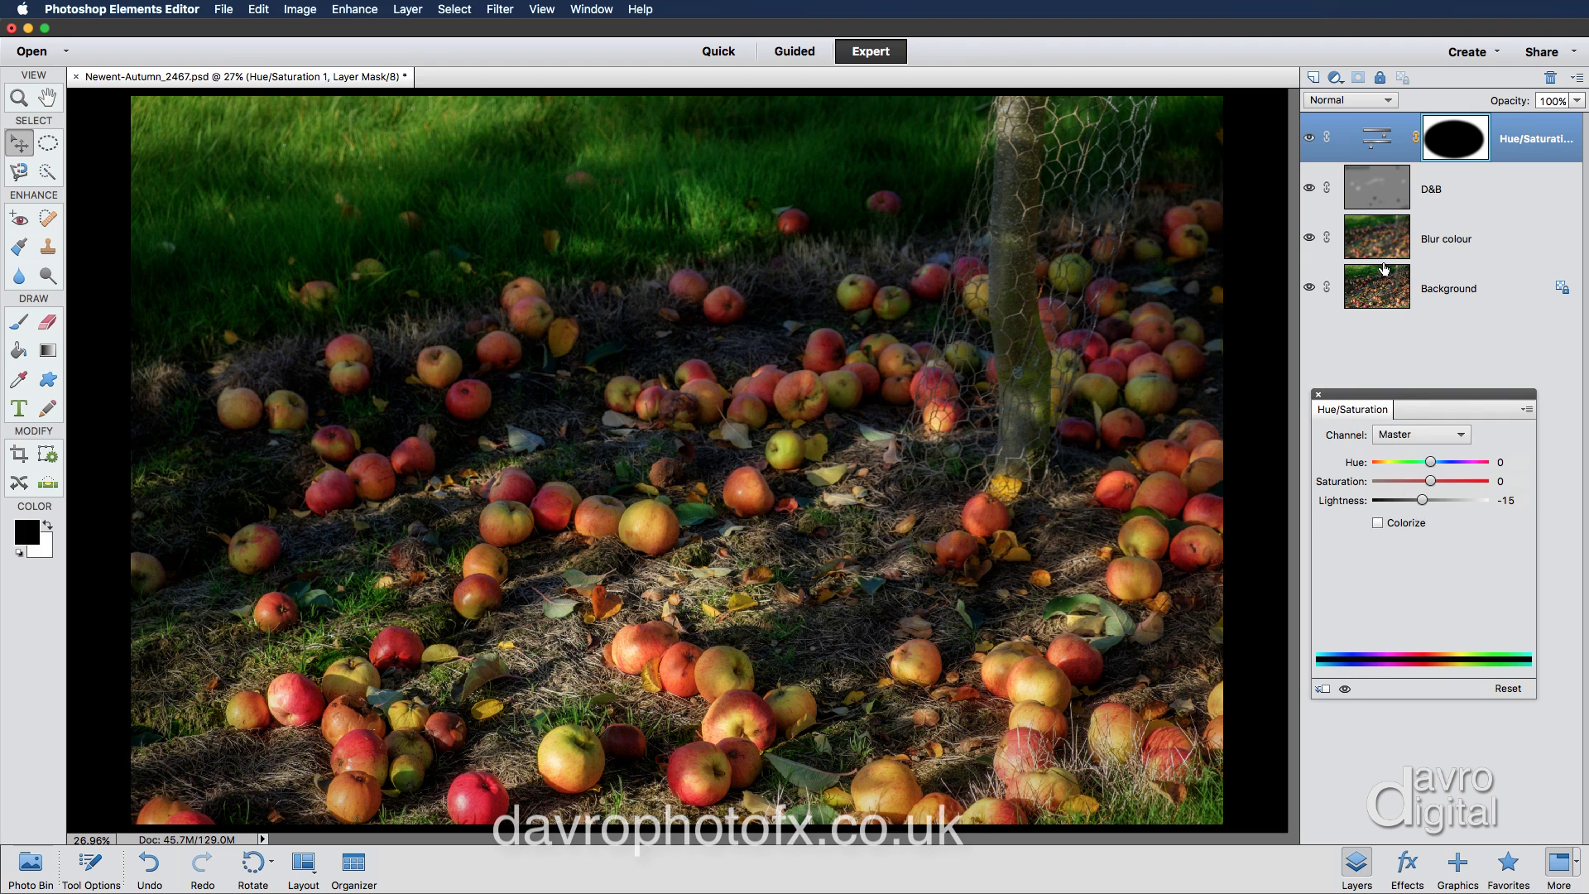
click(1319, 396)
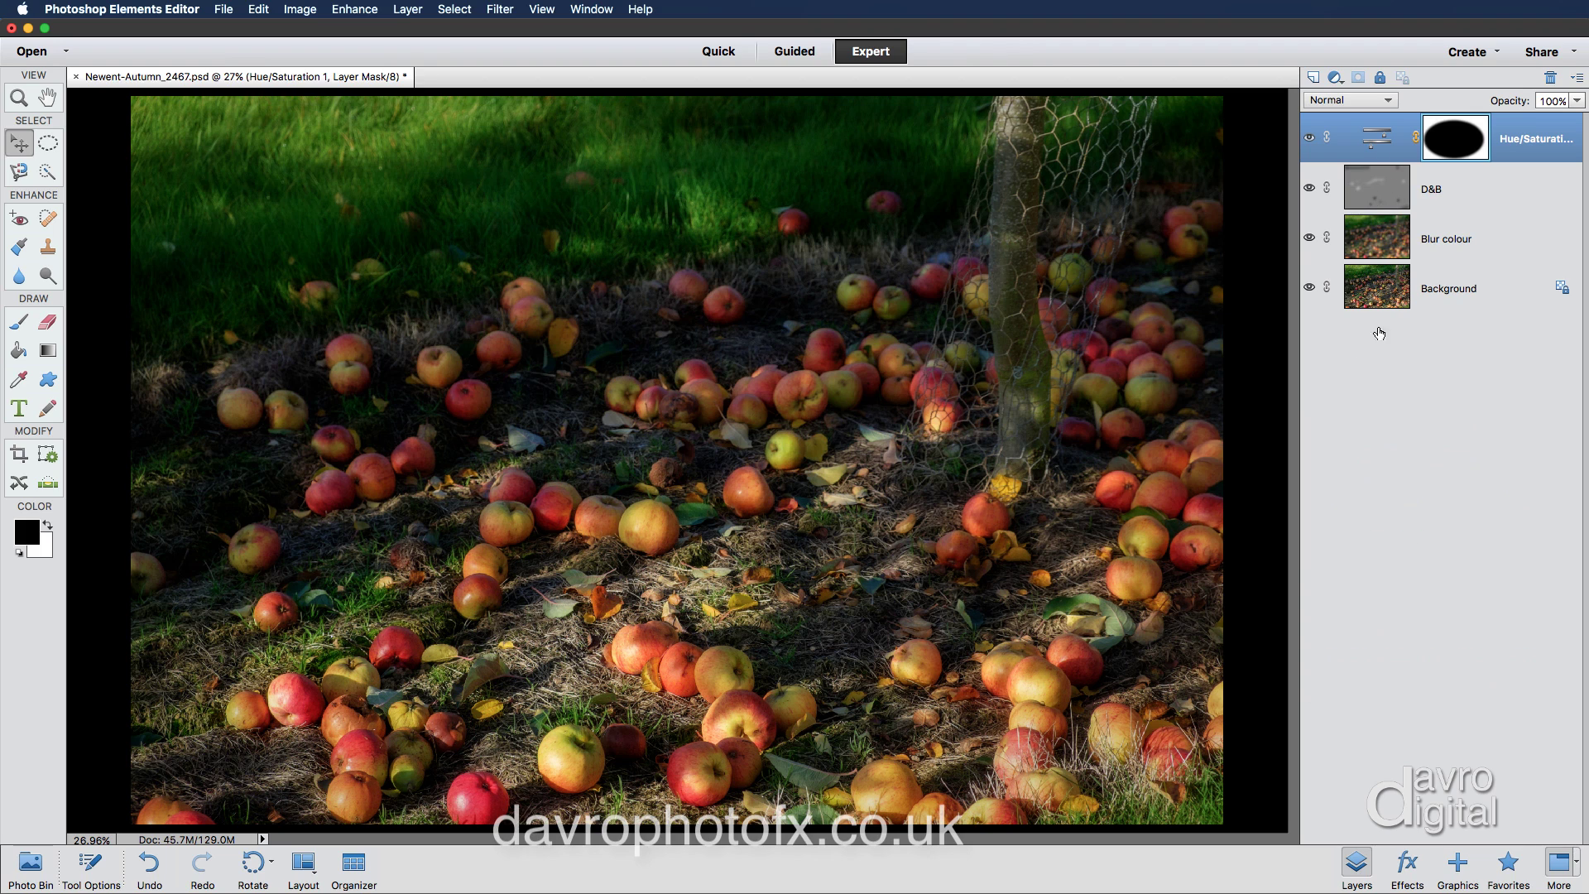
Try Overlay blending on Blur colour at about 72% opacity, then undo back to 100%.
click(1442, 246)
click(1362, 101)
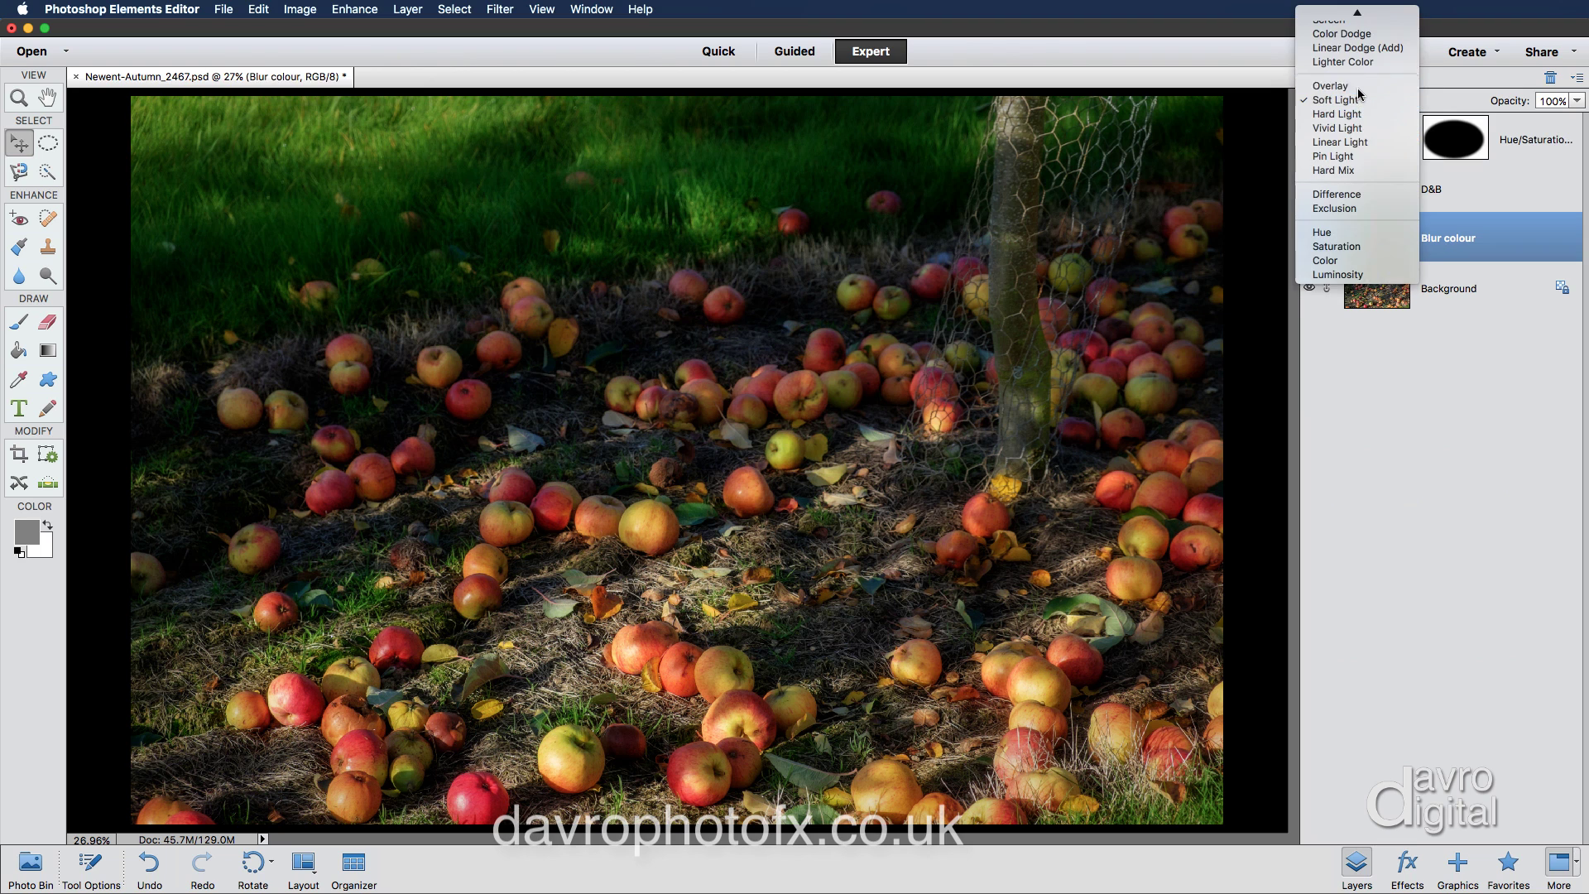
click(1359, 87)
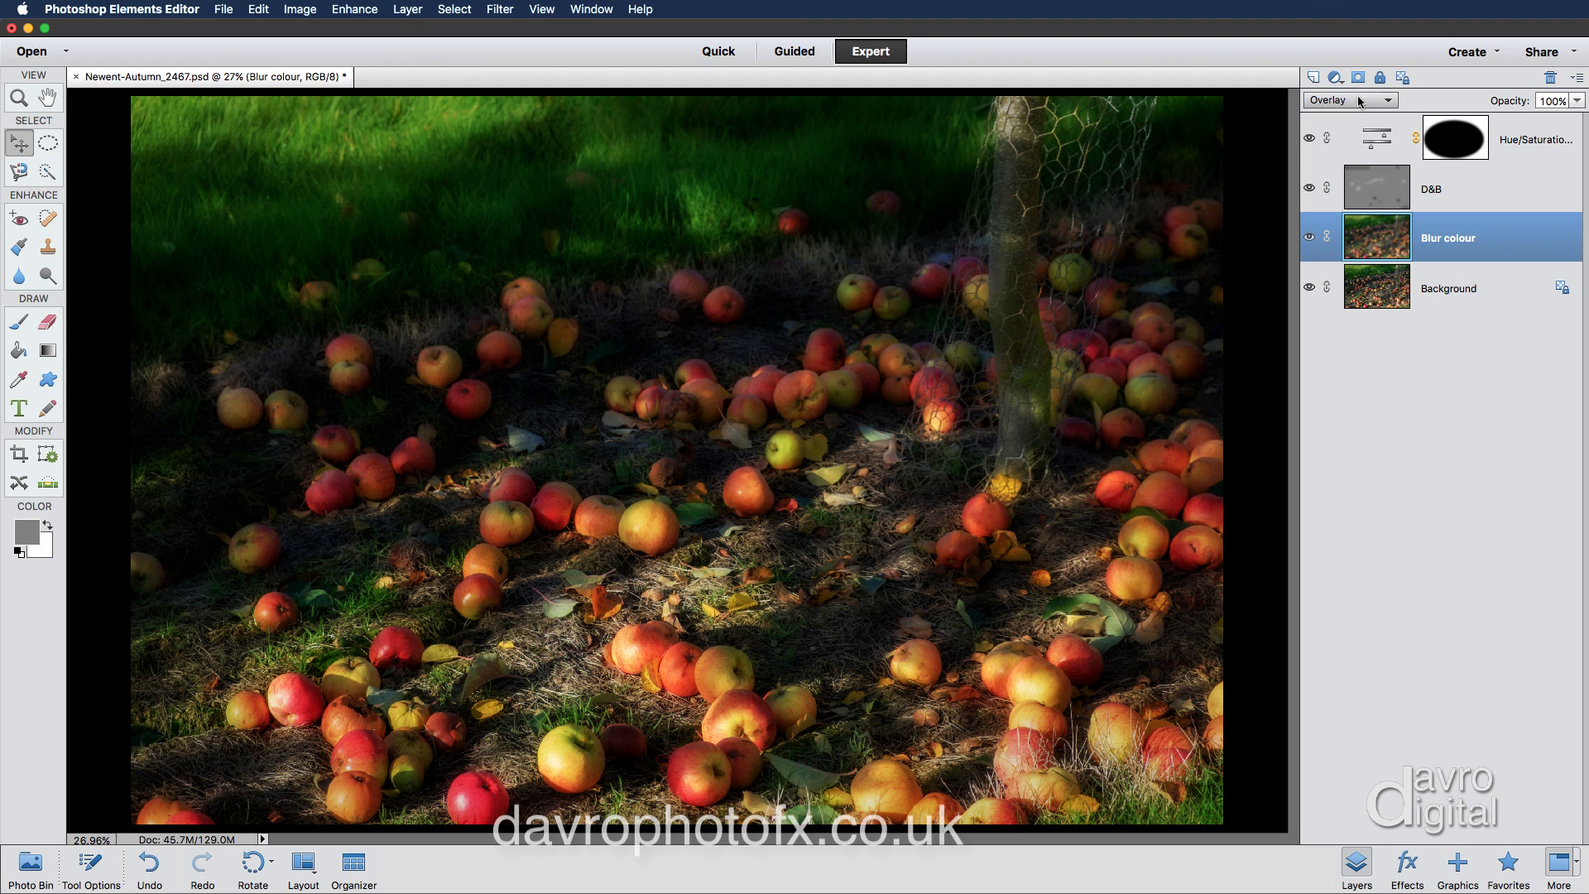
drag(1520, 103, 1496, 101)
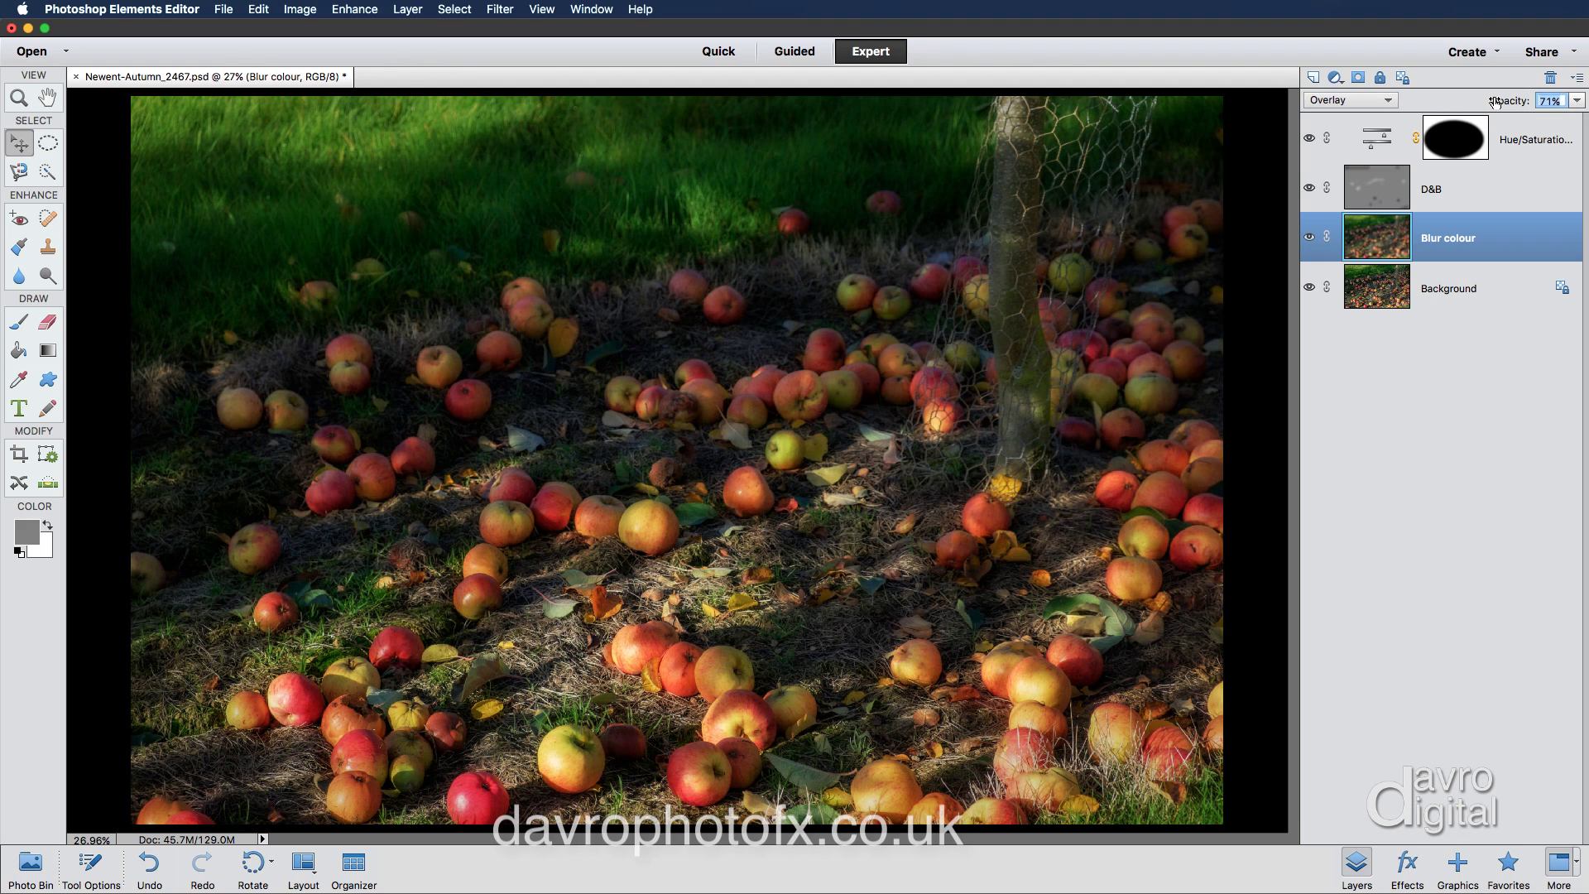
key(super+z)
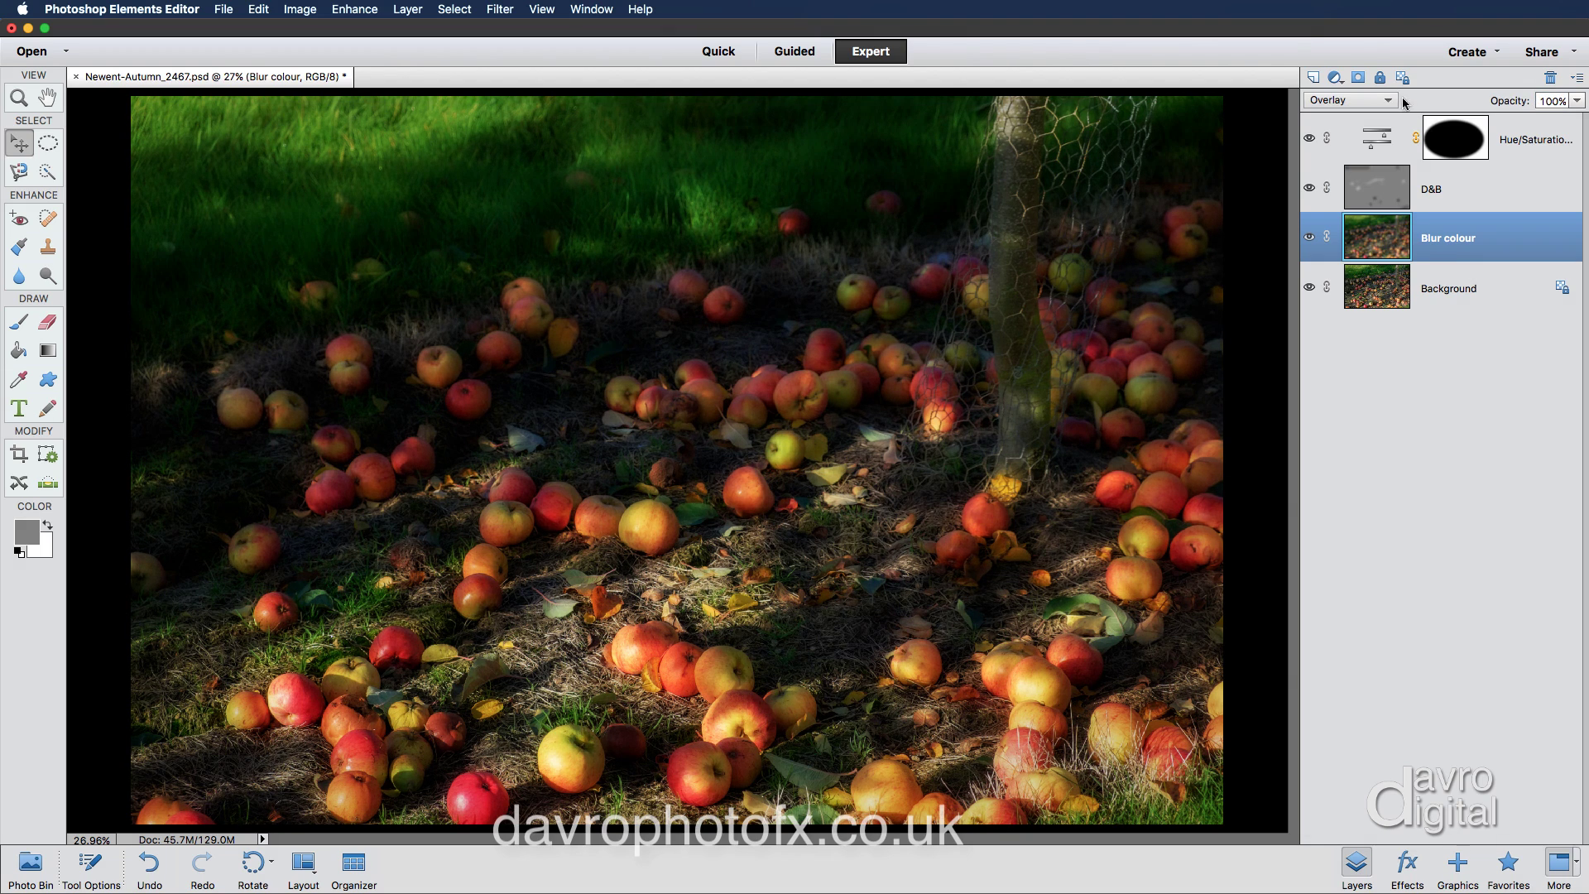
Try Hard Light on Blur colour, set it back to Soft Light, and hide the panels.
click(1396, 101)
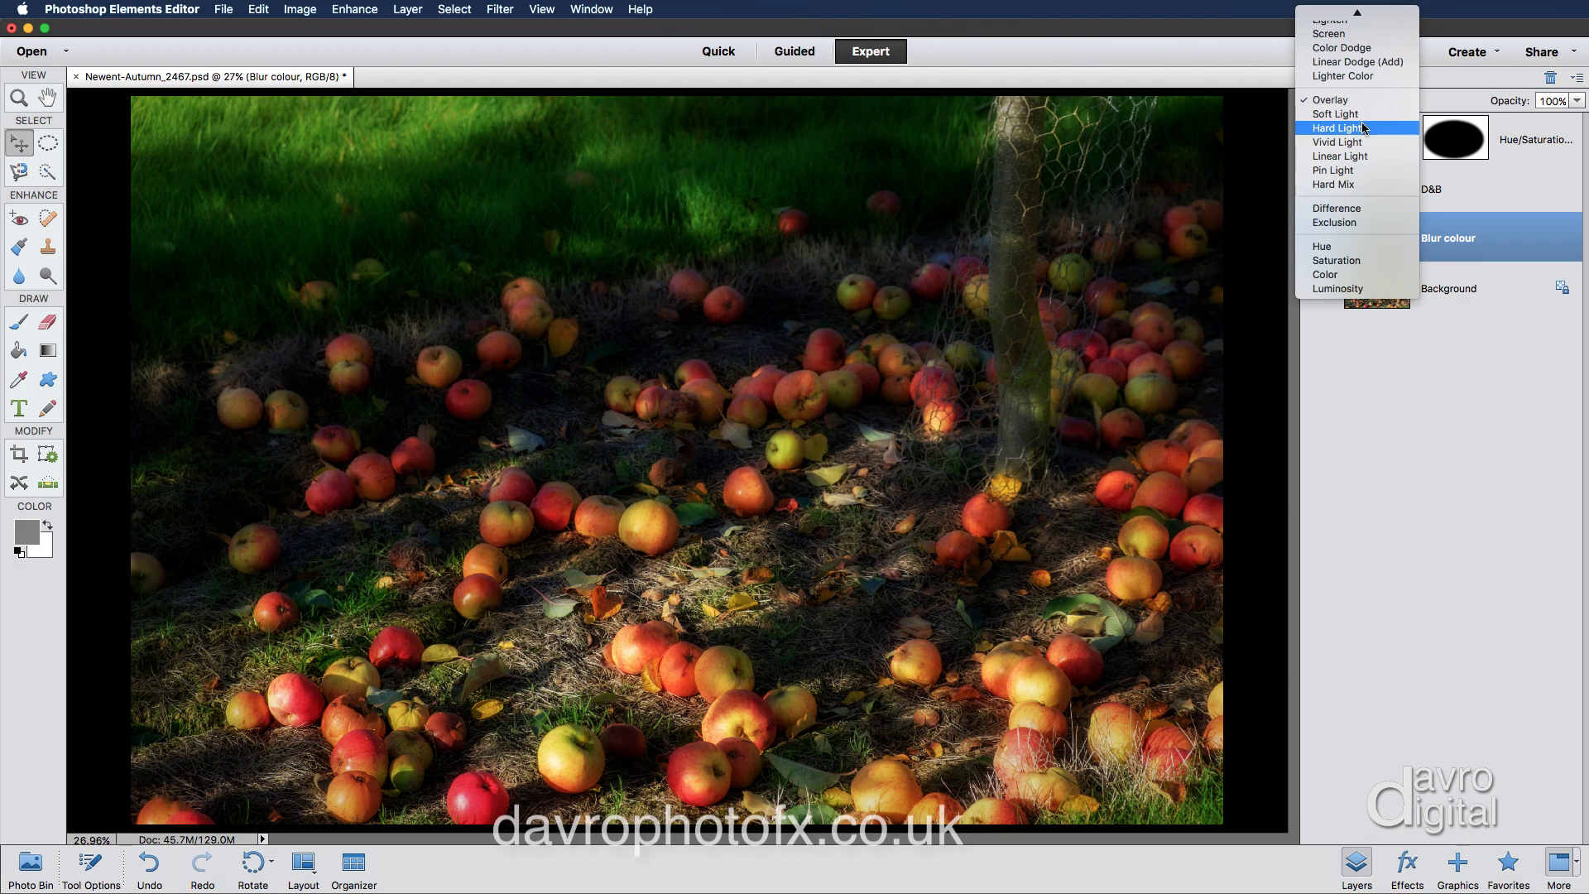
click(1363, 127)
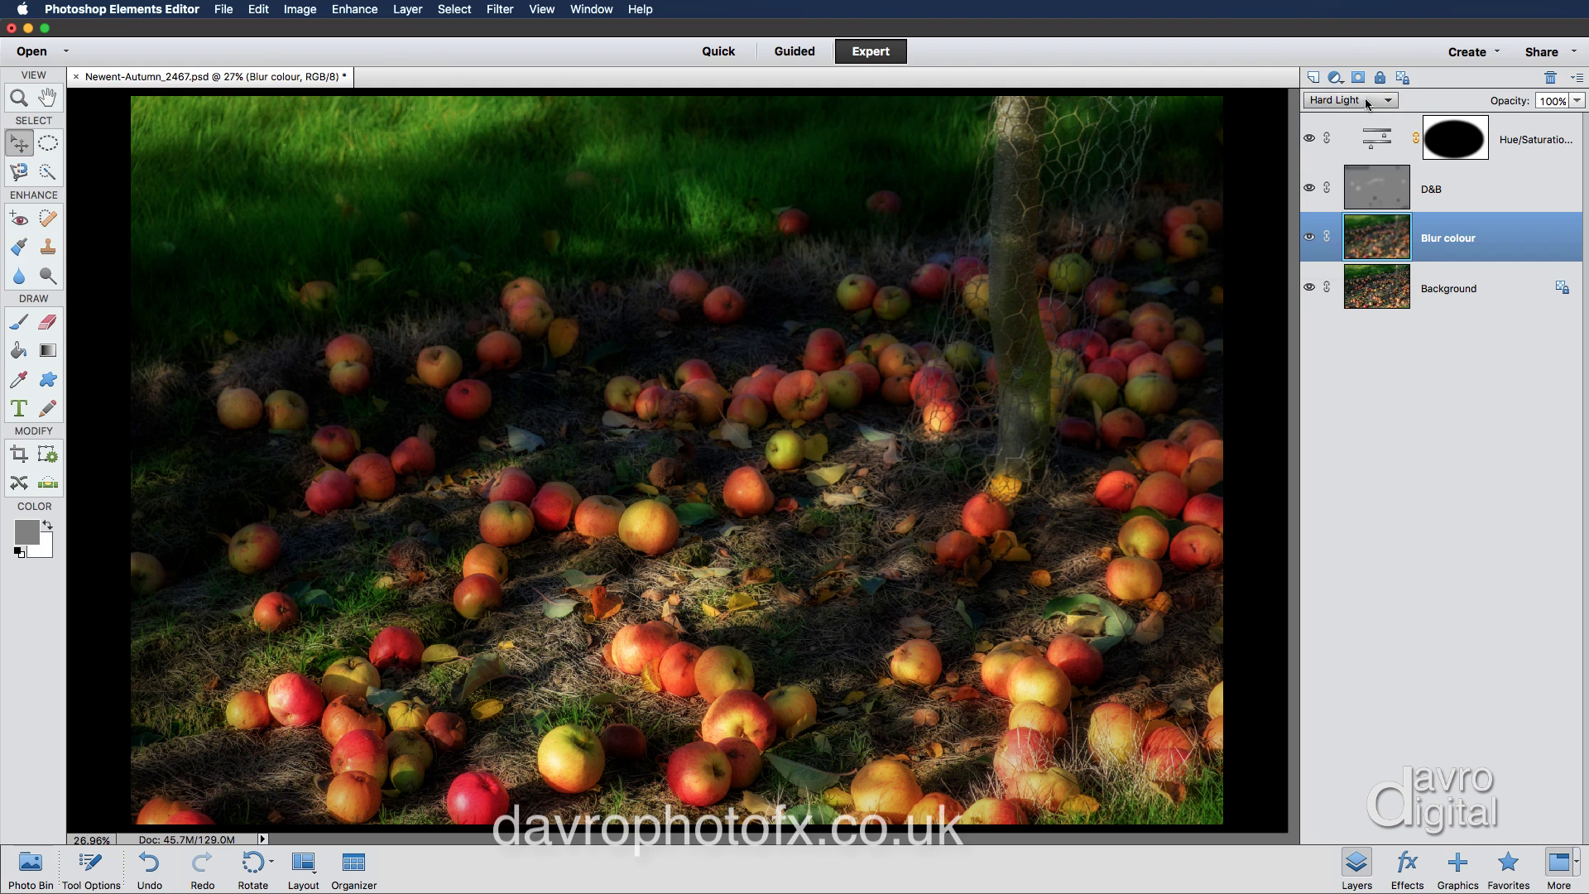
click(1366, 100)
click(1366, 86)
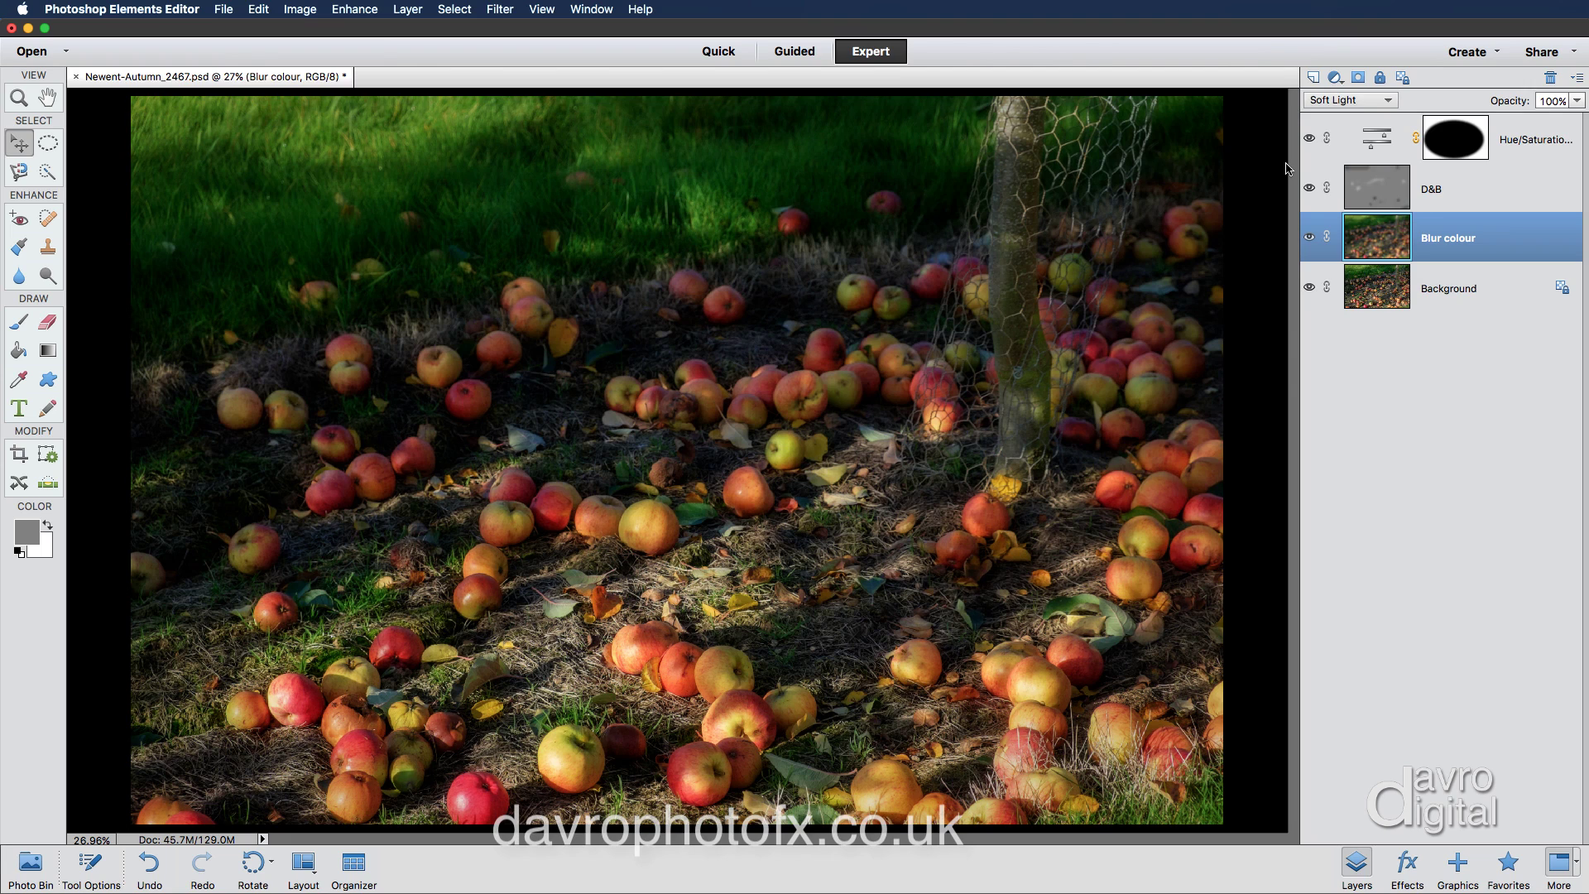
key(Tab)
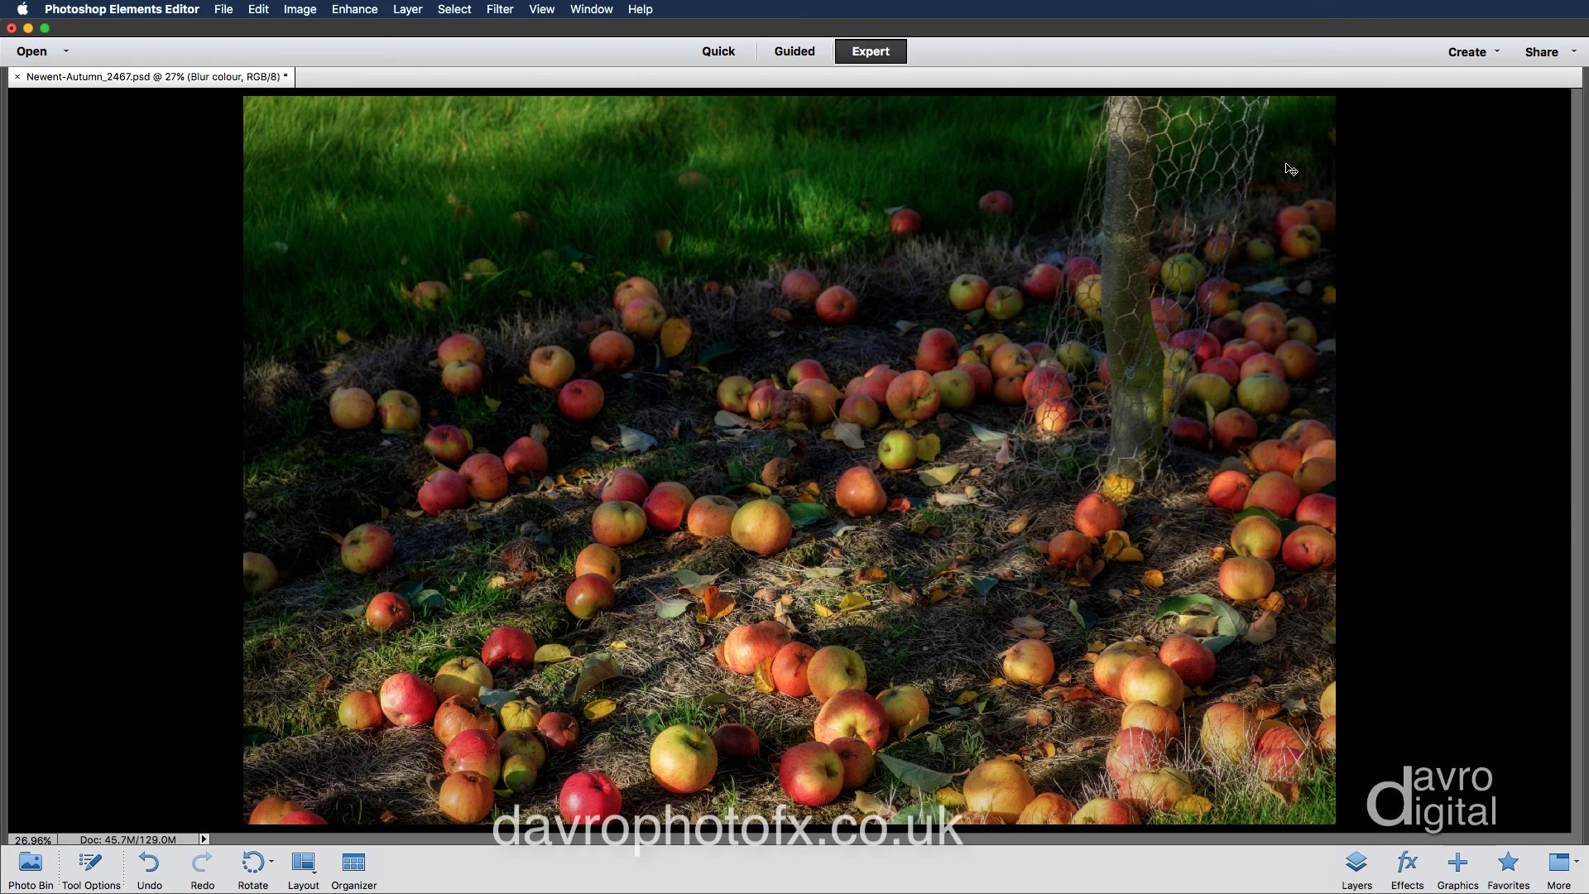